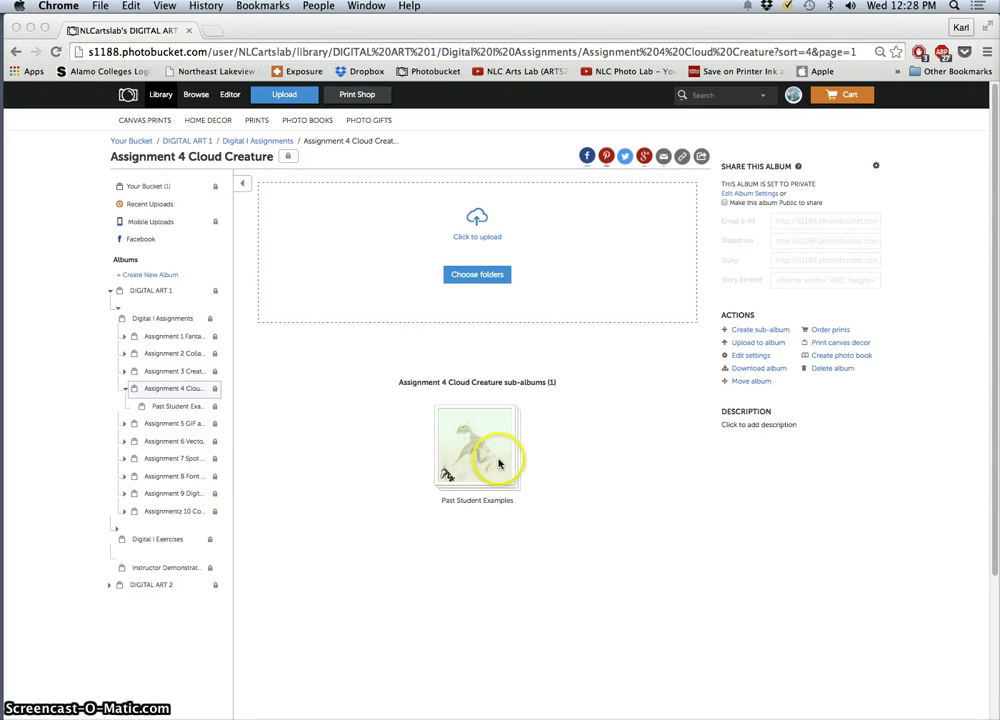
Step: Open the Past Student Examples album and view its first photos, starting with the cat creature
click(495, 459)
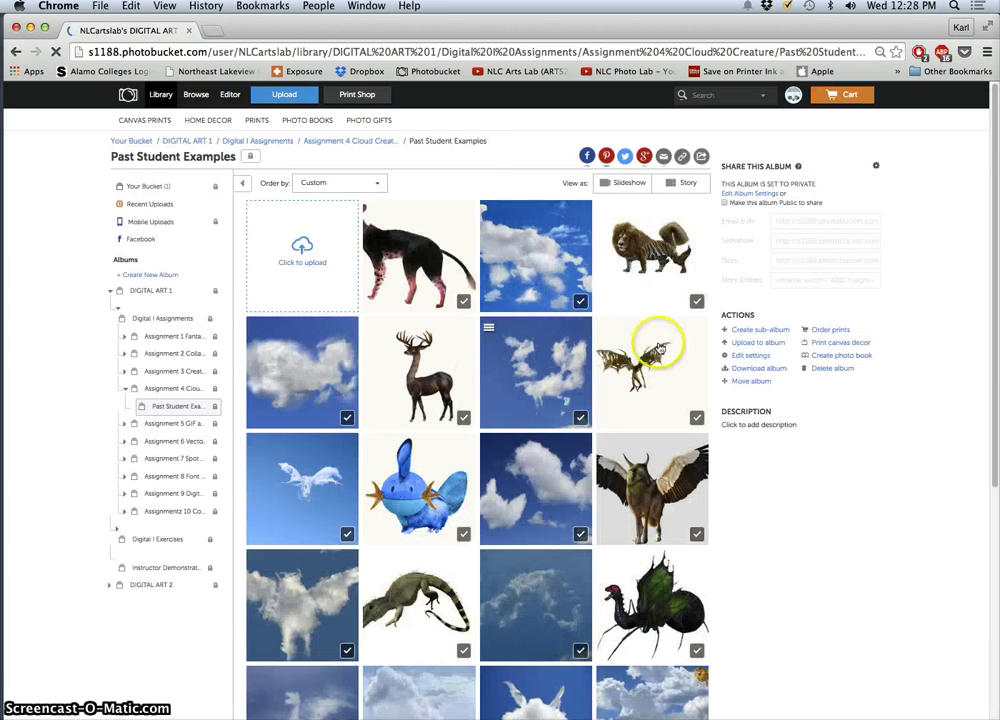
click(420, 260)
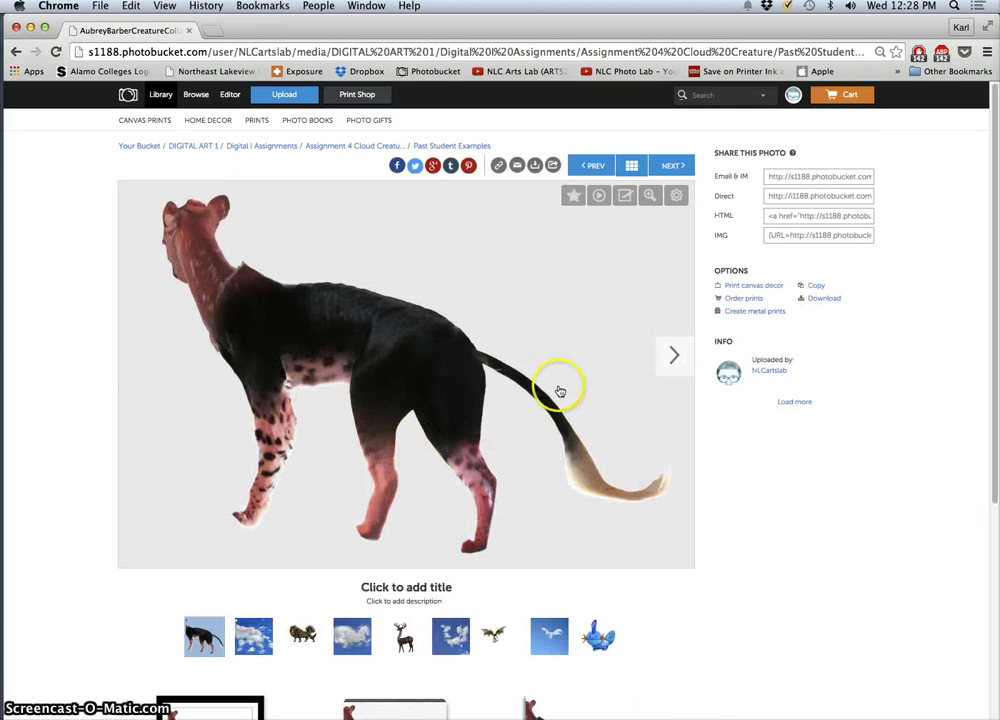
click(677, 358)
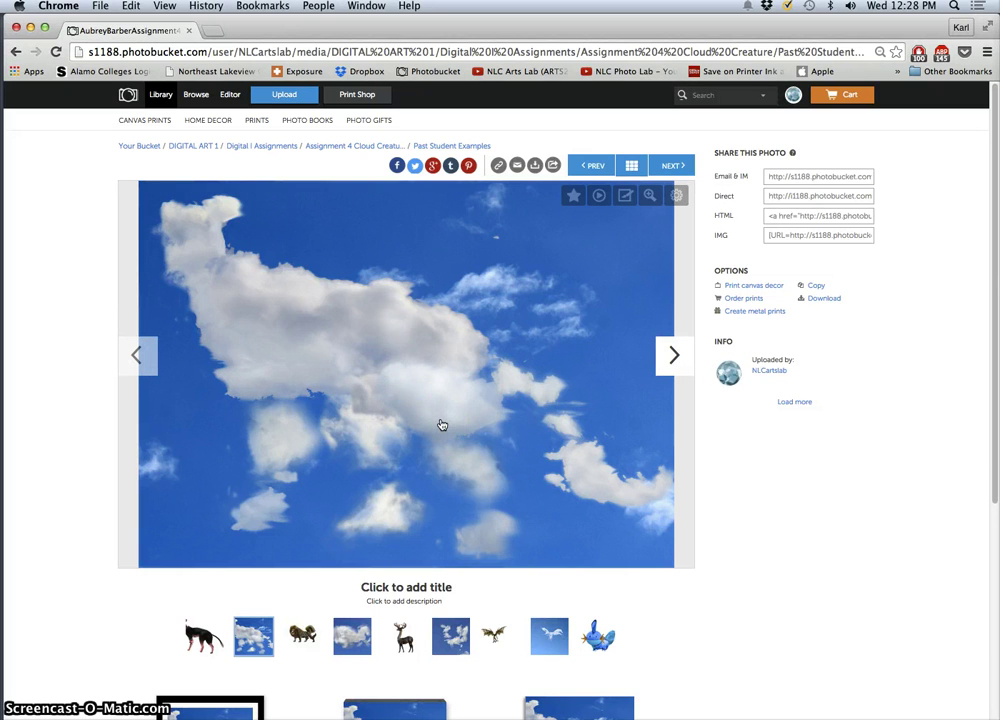
click(446, 424)
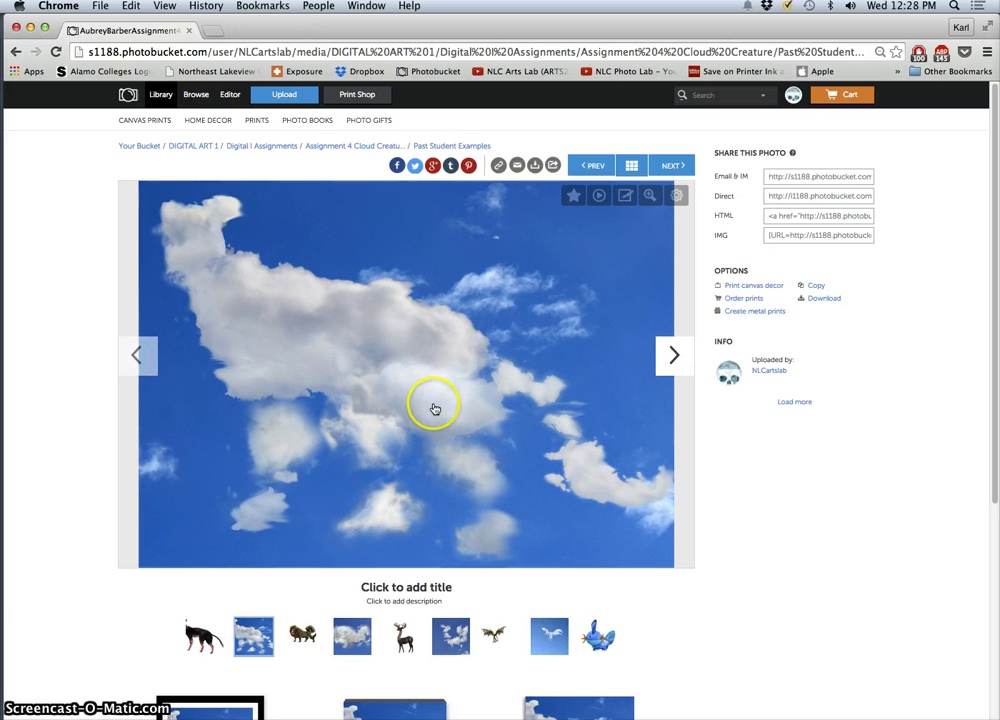
click(673, 354)
click(677, 358)
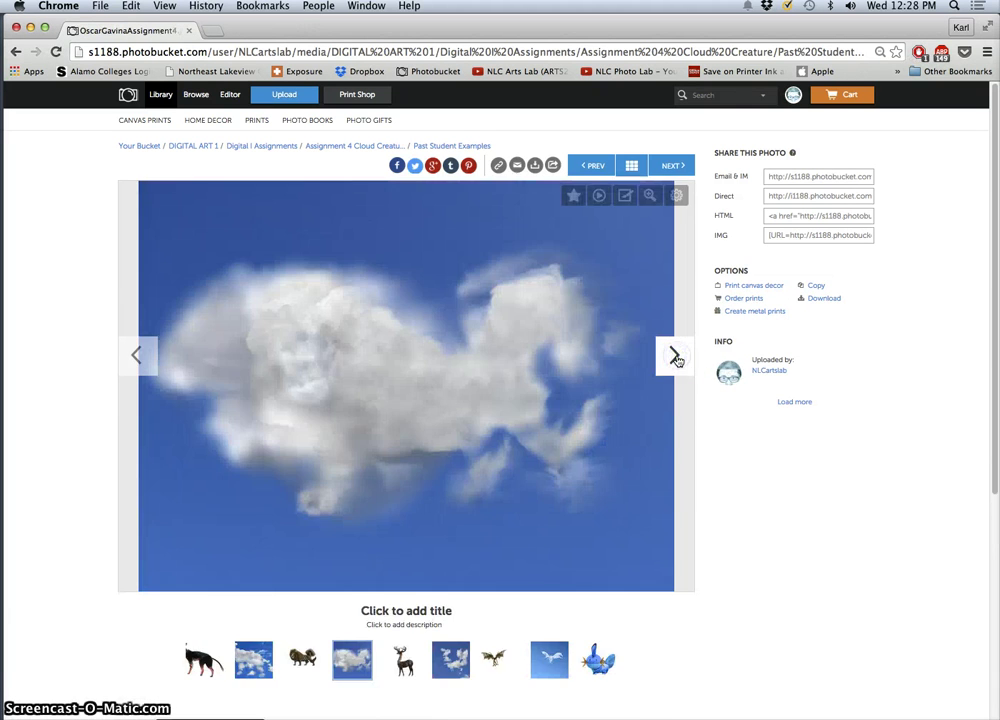
click(555, 303)
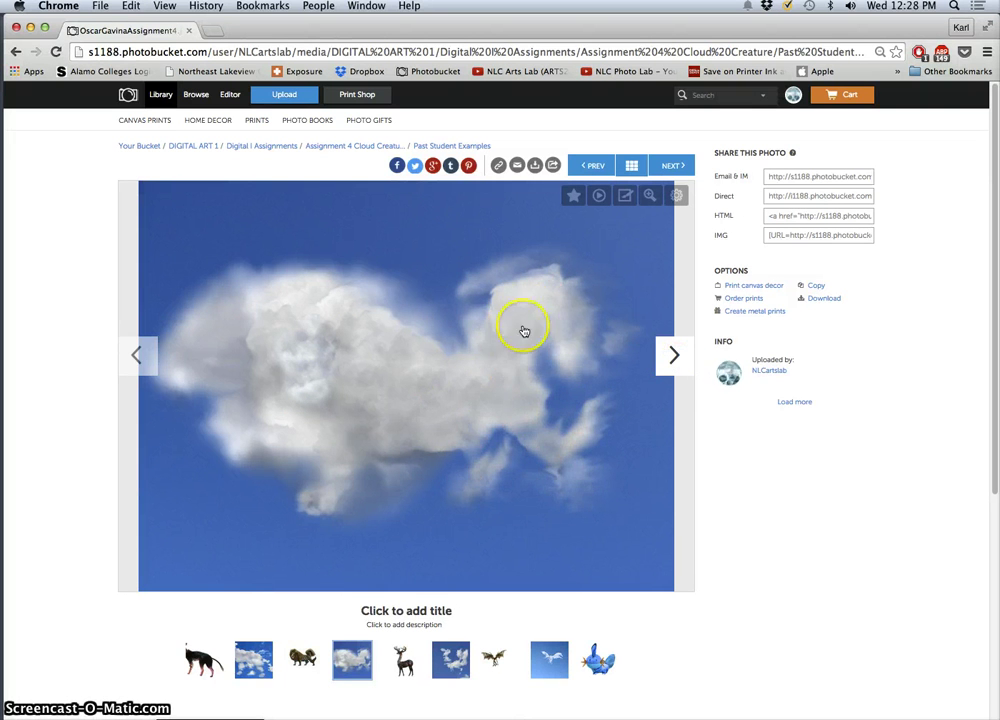
Step: Page past the deer, winged creature and Mudkip examples to CreatureClouds.jpg
click(673, 355)
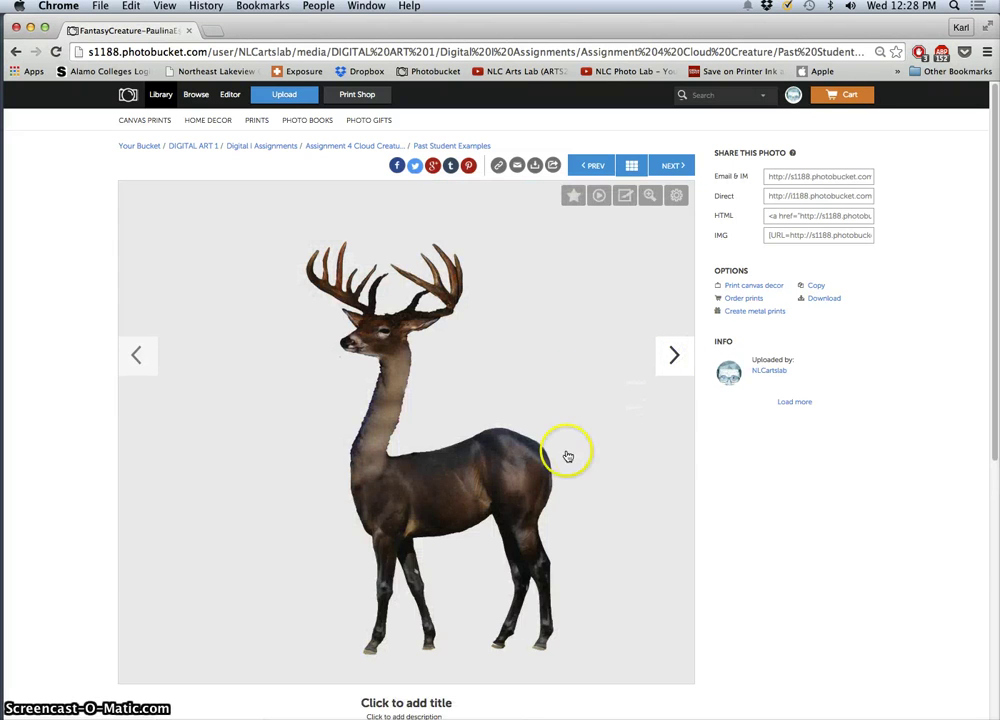
click(675, 356)
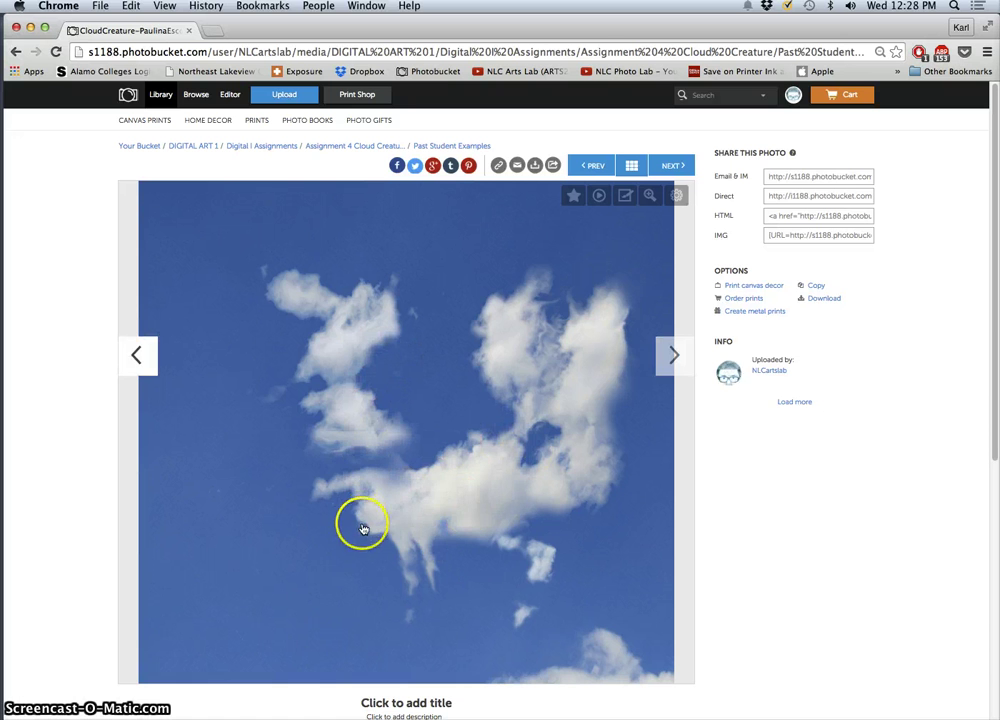
scroll(468, 398, down, 1)
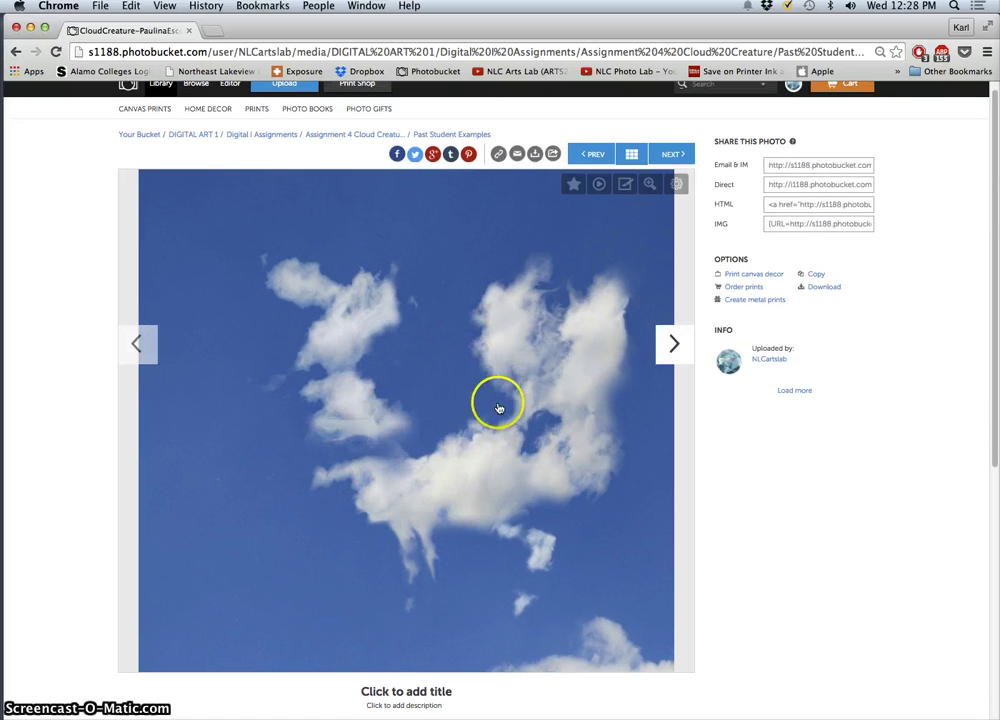
click(142, 346)
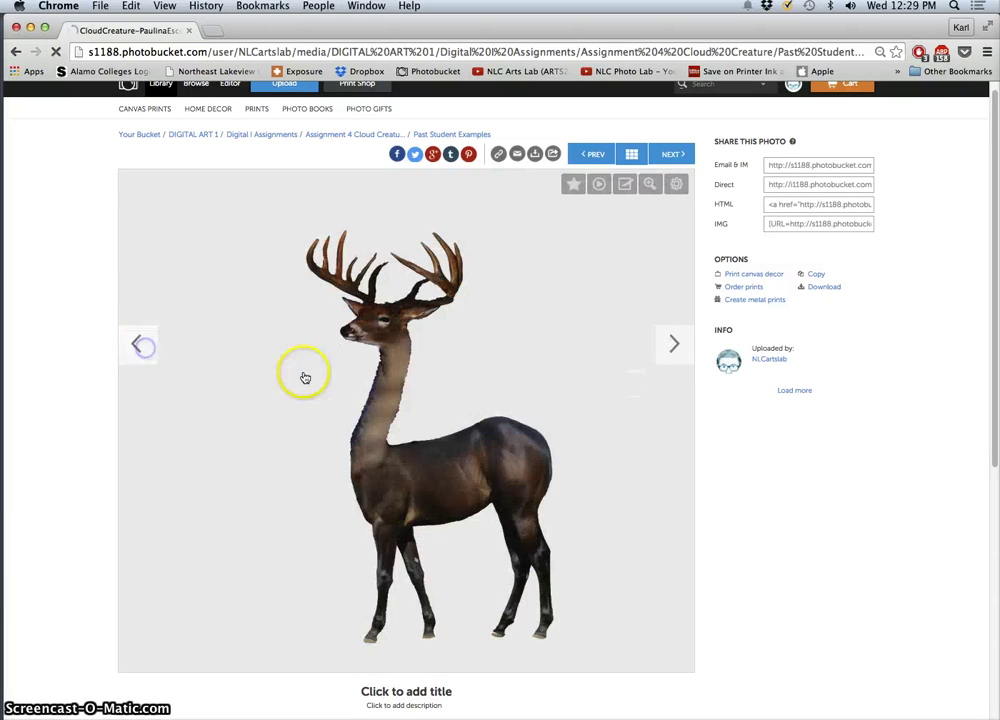
click(677, 352)
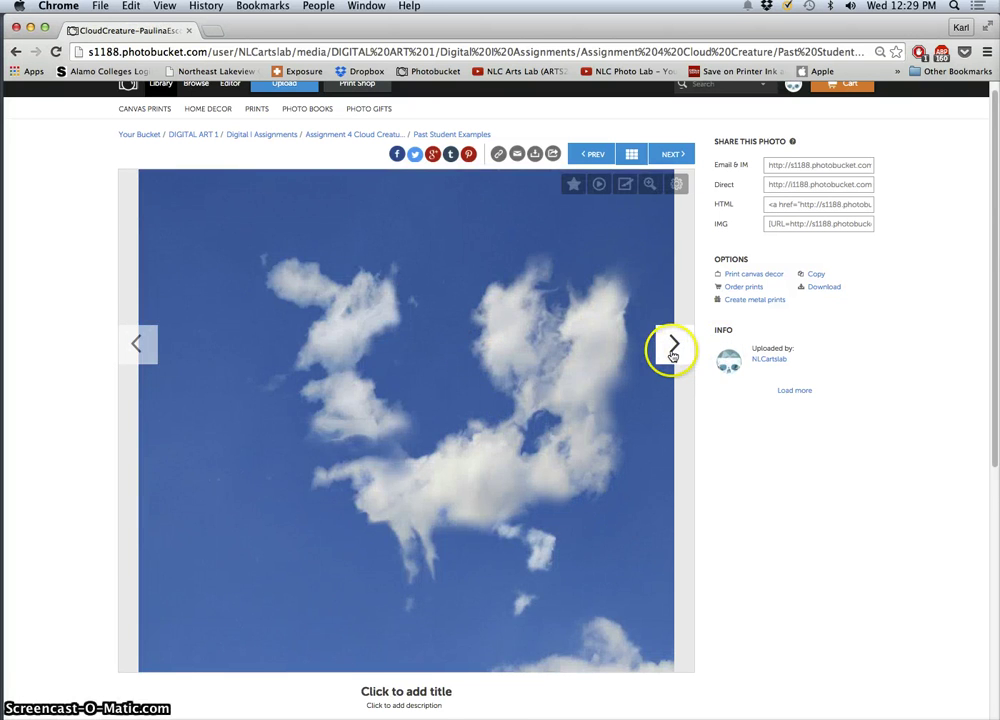
click(672, 350)
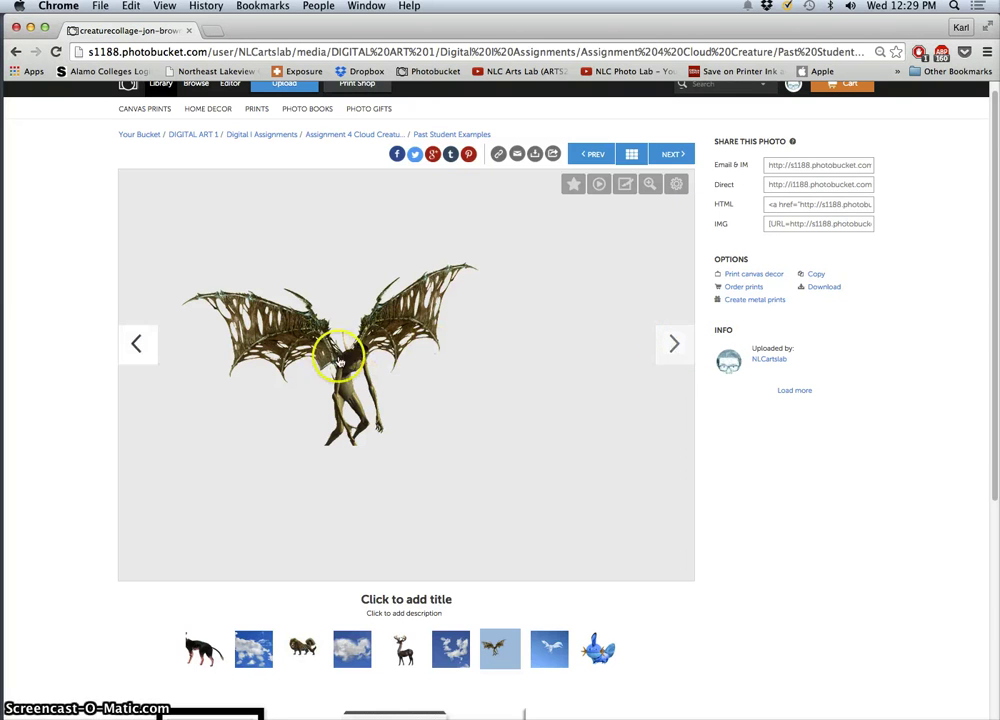
click(677, 346)
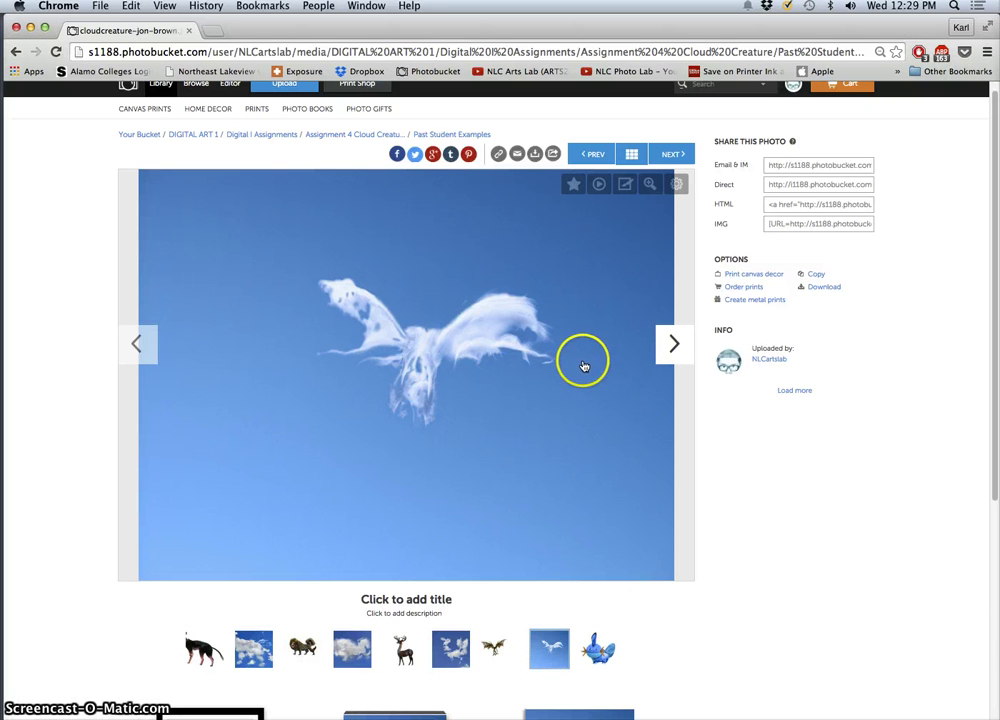
click(673, 347)
click(674, 346)
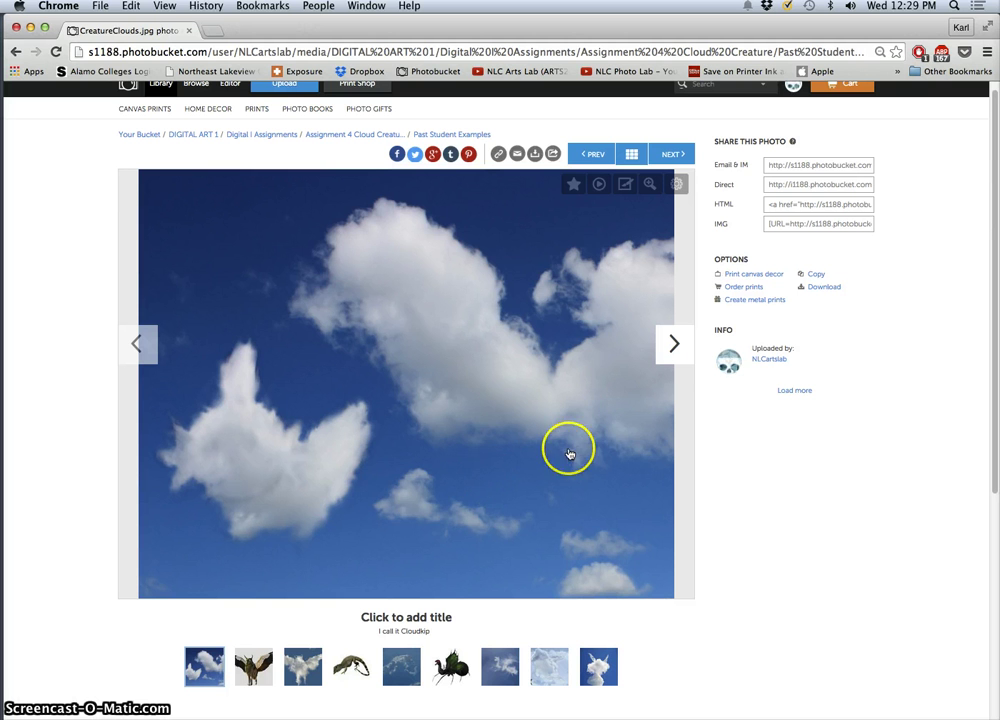
Step: Page past the winged, iguana, green-winged and winged lion examples to the cloud tiger collage
click(674, 346)
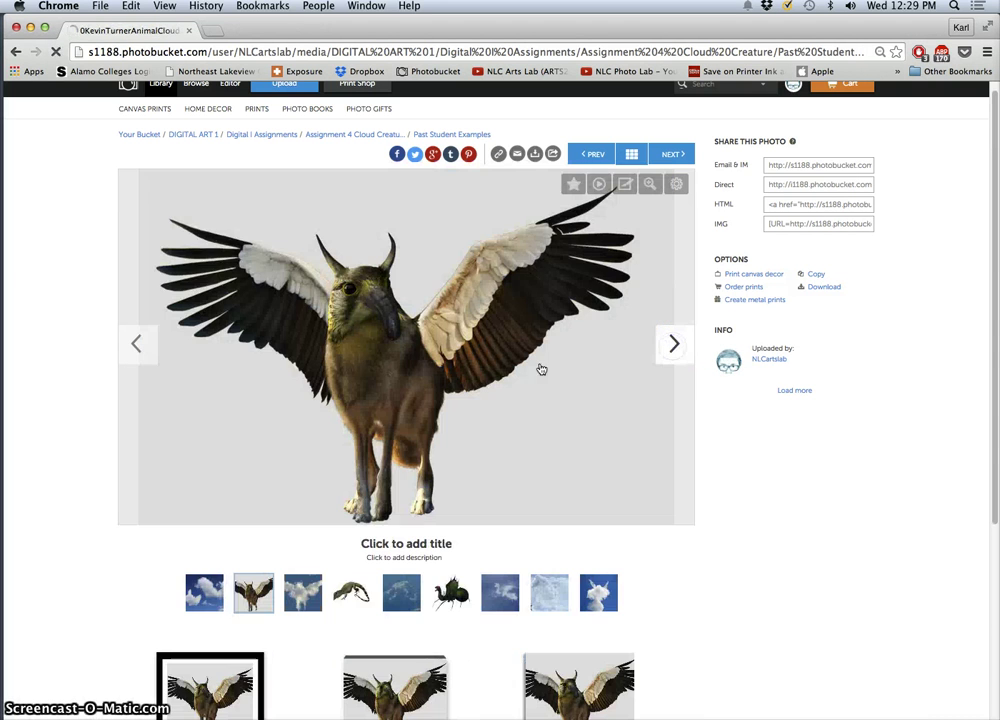
click(674, 346)
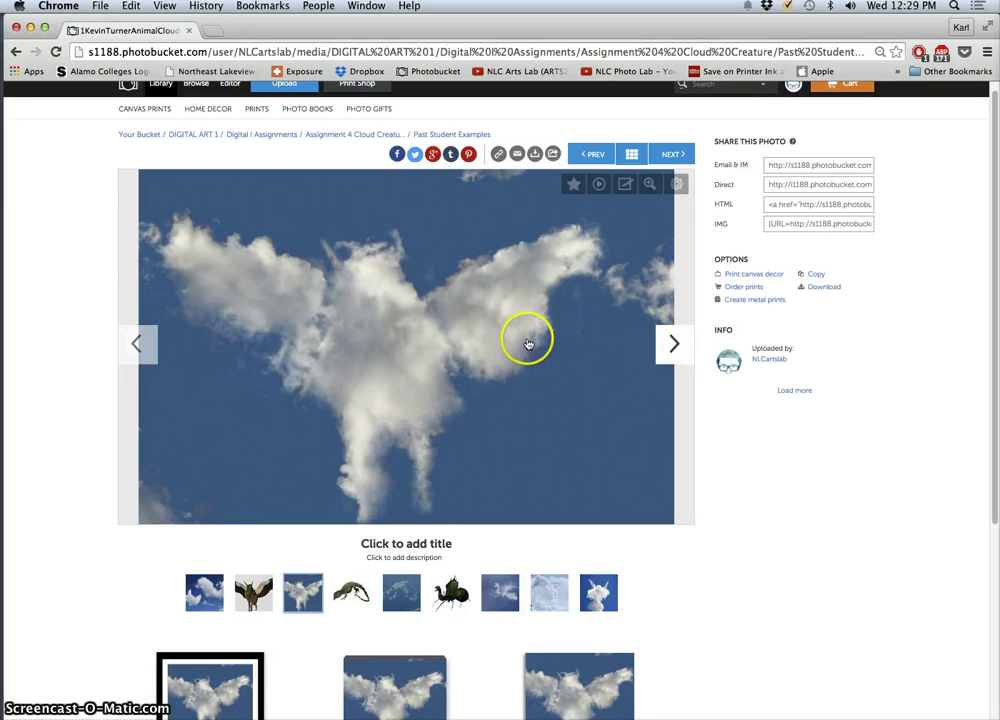
click(138, 345)
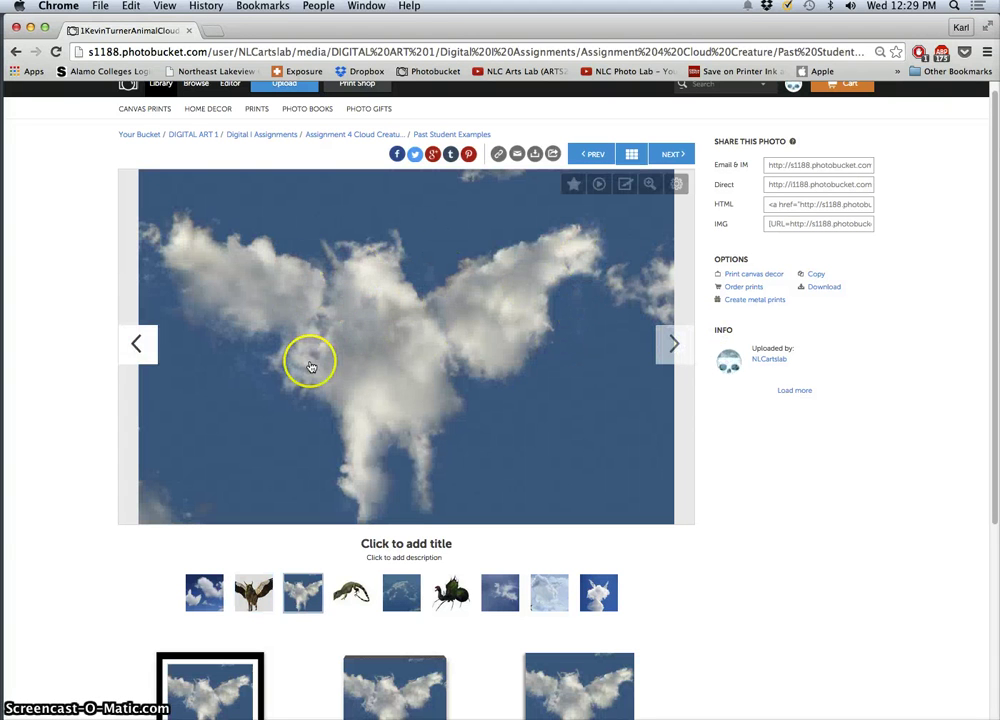
click(677, 344)
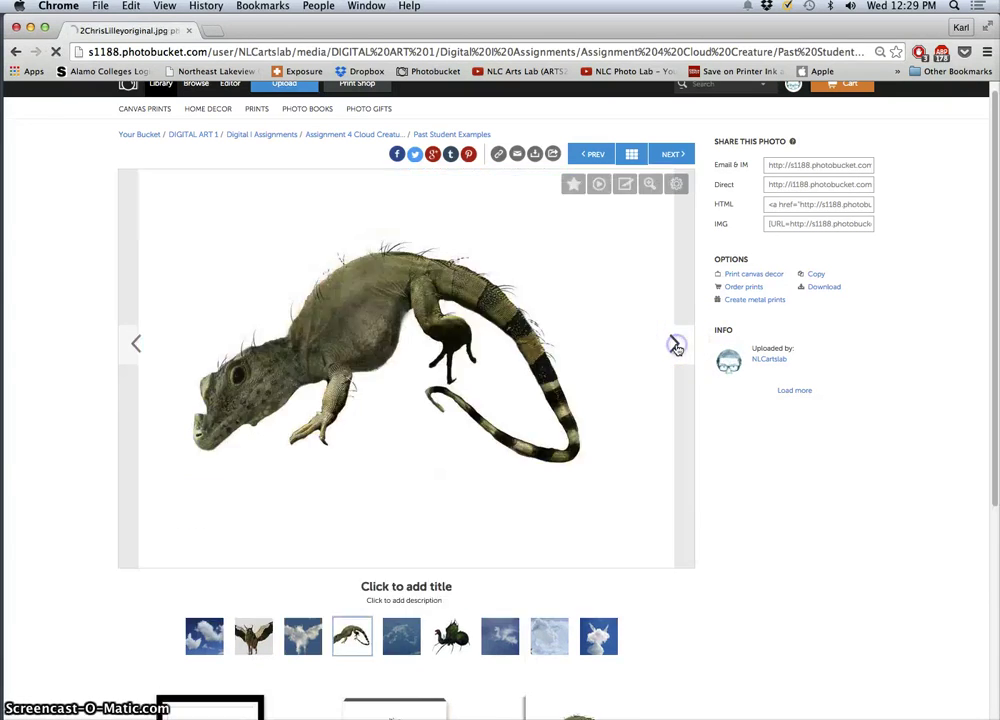
click(677, 345)
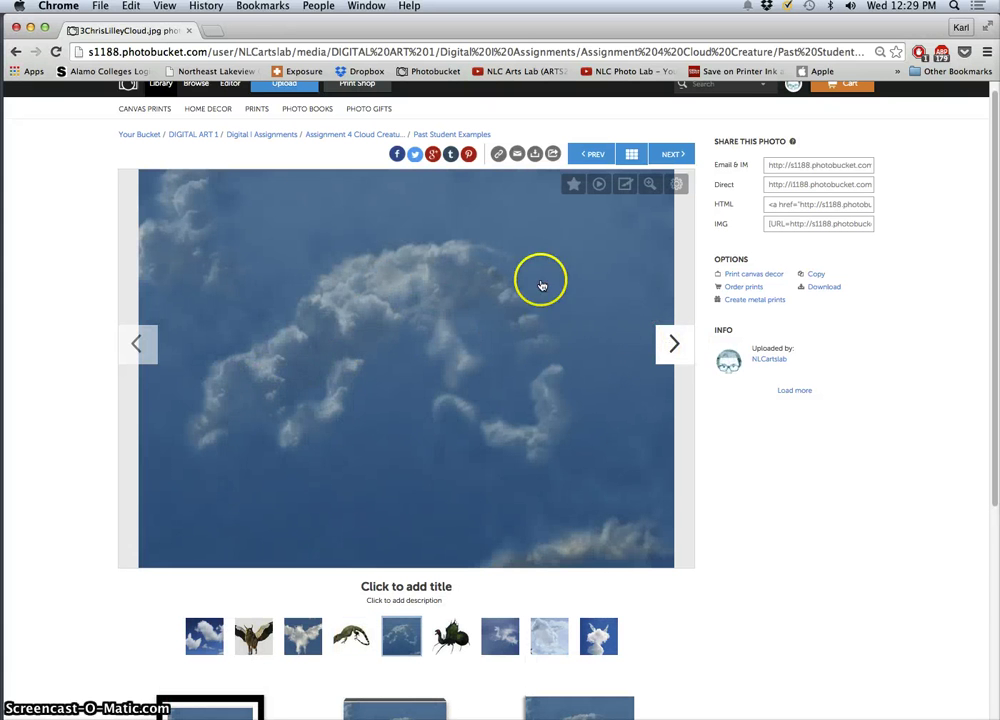
click(676, 346)
click(676, 347)
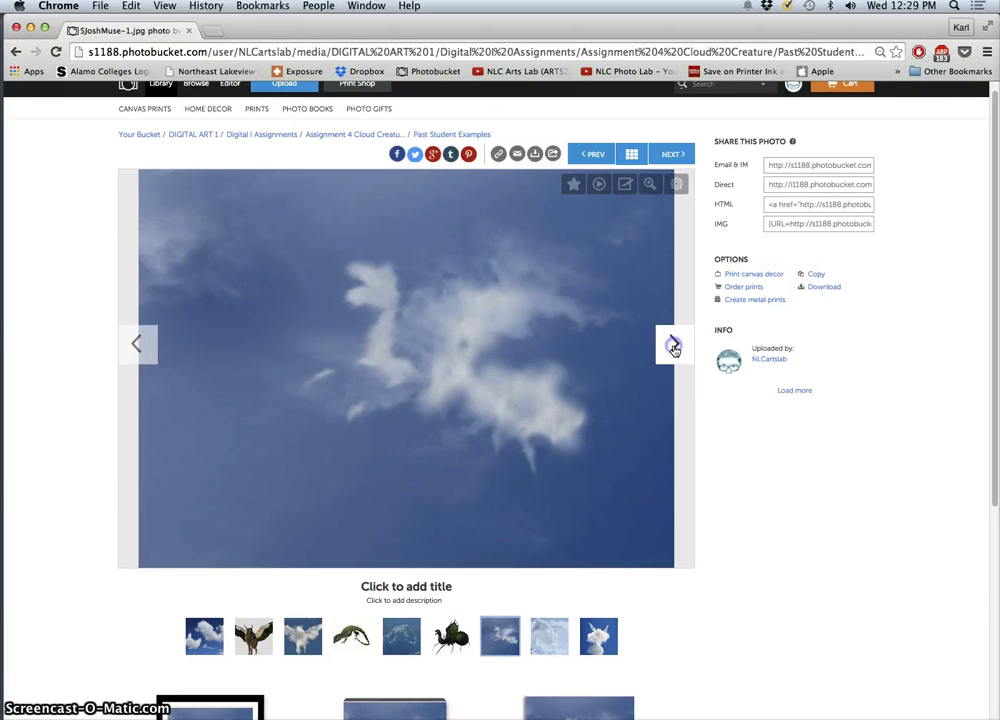
click(675, 346)
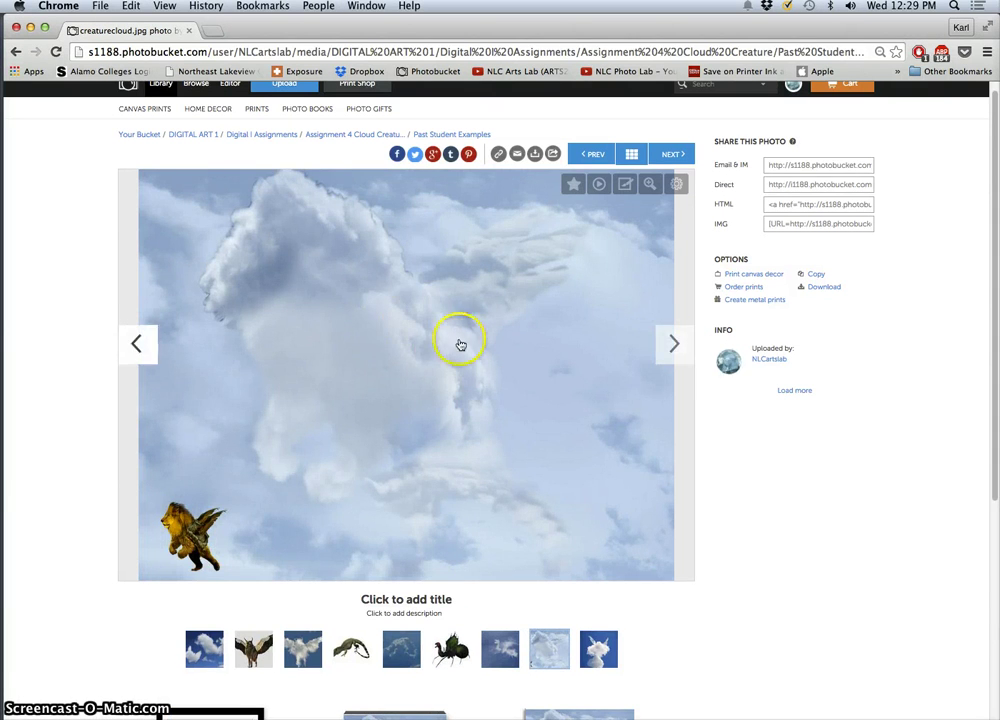
click(673, 345)
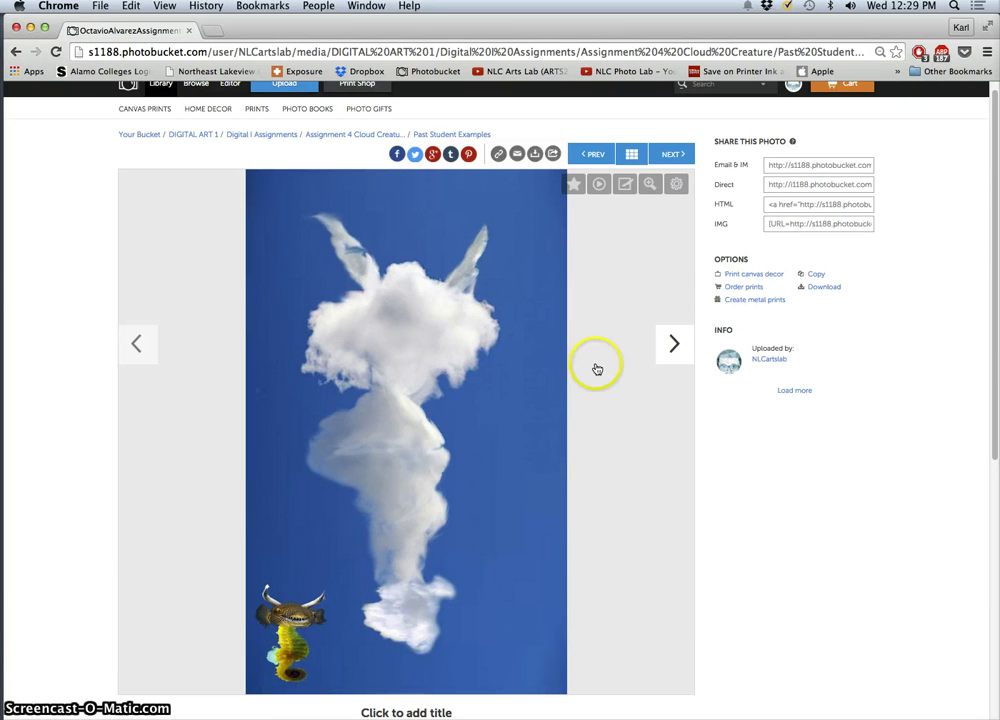
click(675, 348)
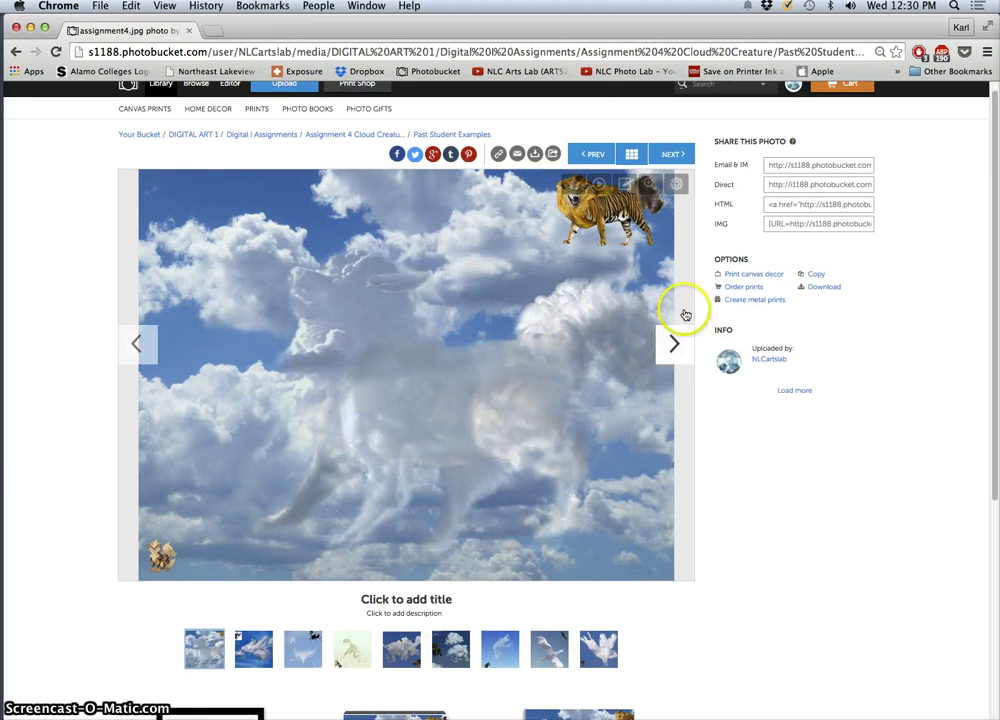
Step: Page past the cloud orca, turtle and bird examples back to the spotted cat creature collage
click(675, 346)
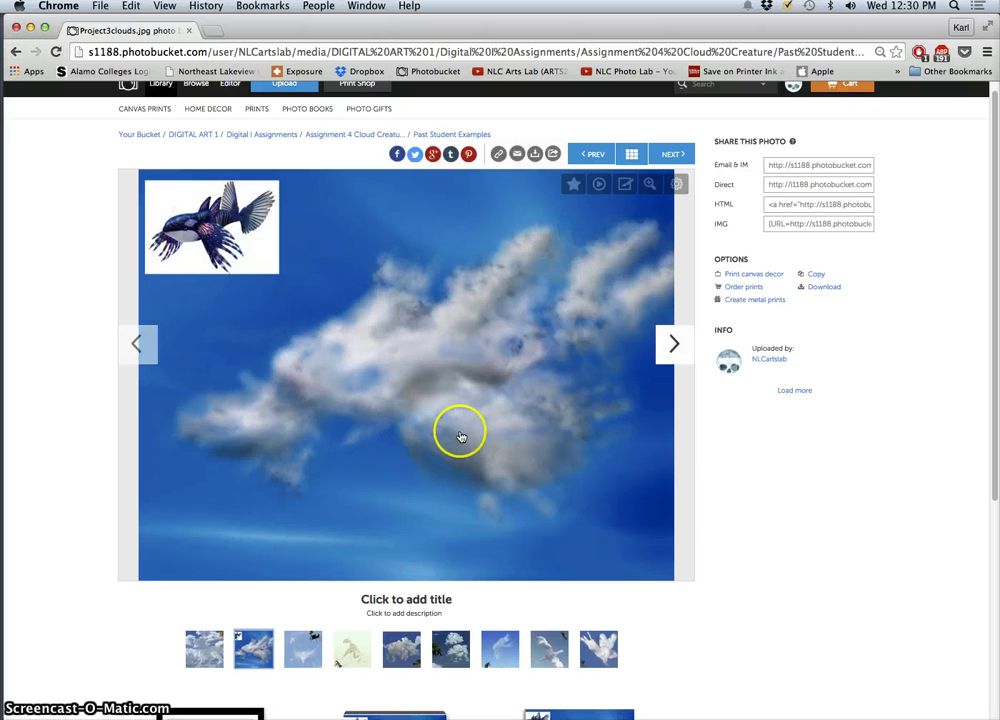
click(140, 346)
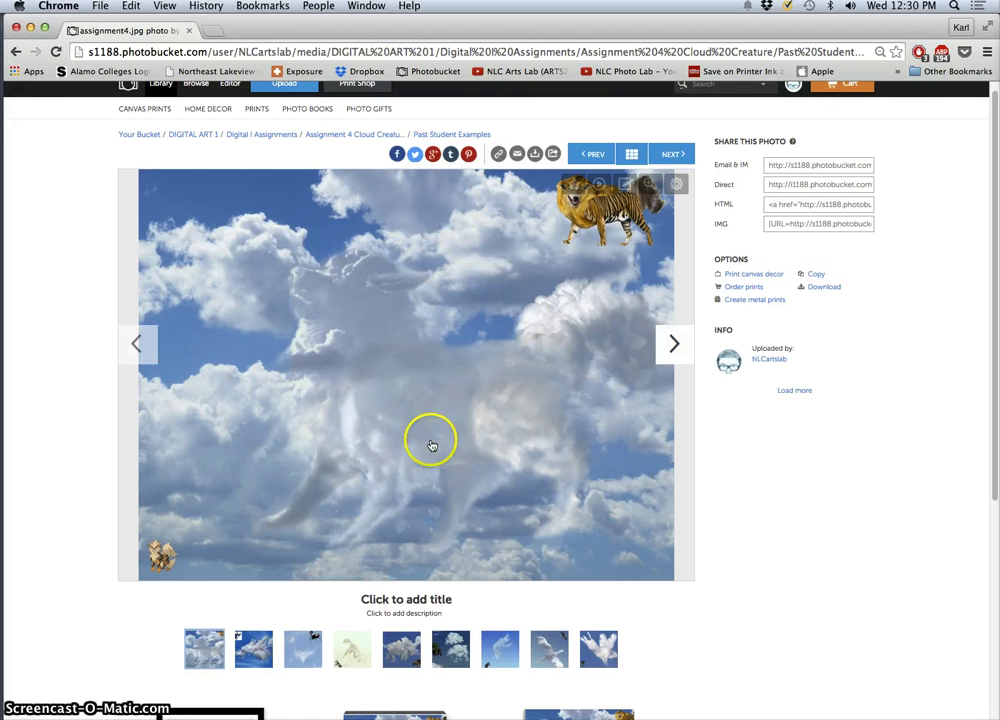
click(674, 344)
click(674, 344)
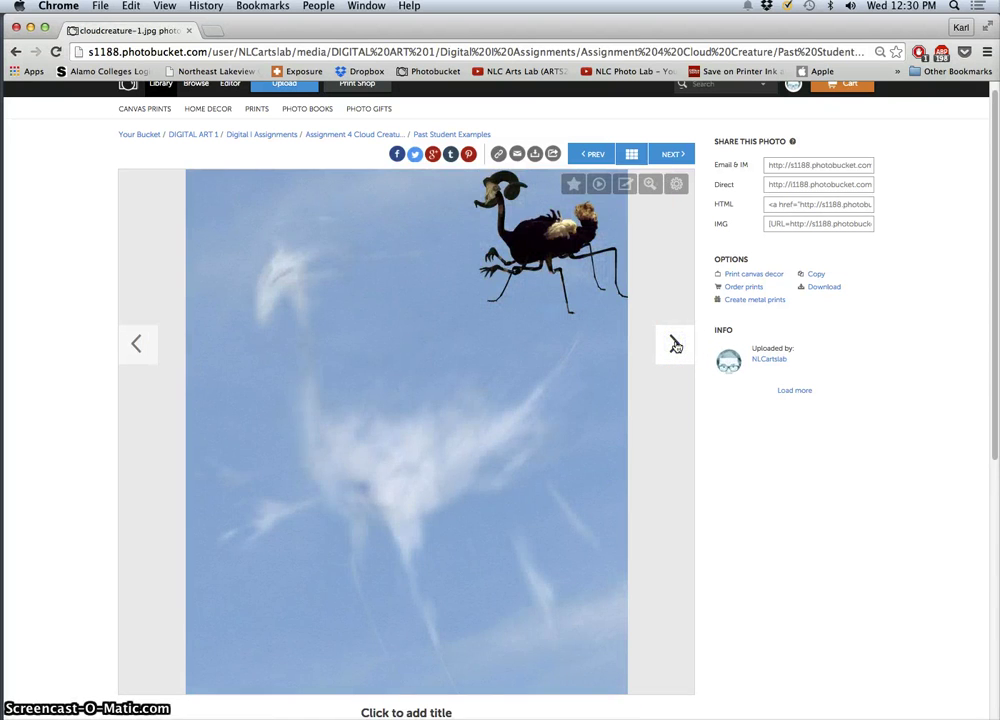
click(675, 344)
click(675, 344)
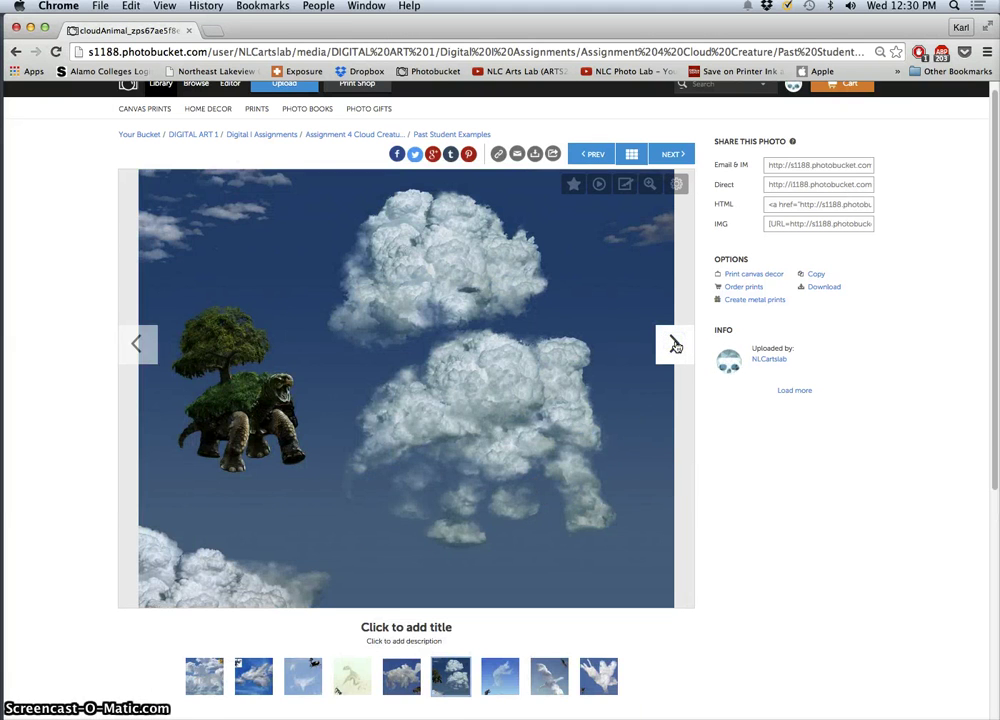
click(675, 344)
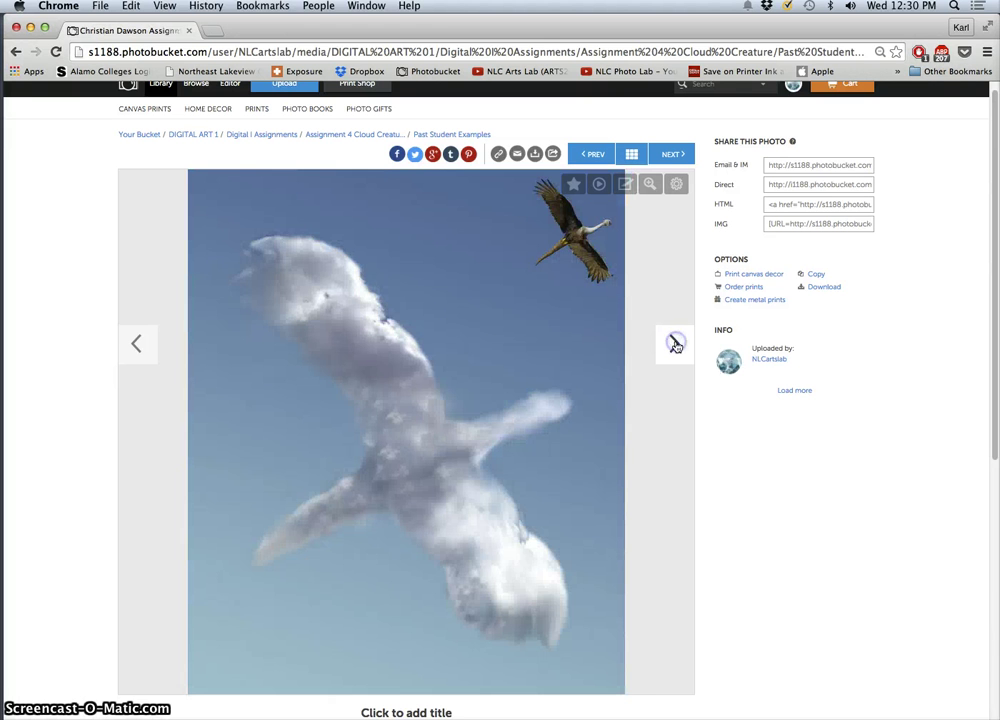
click(675, 344)
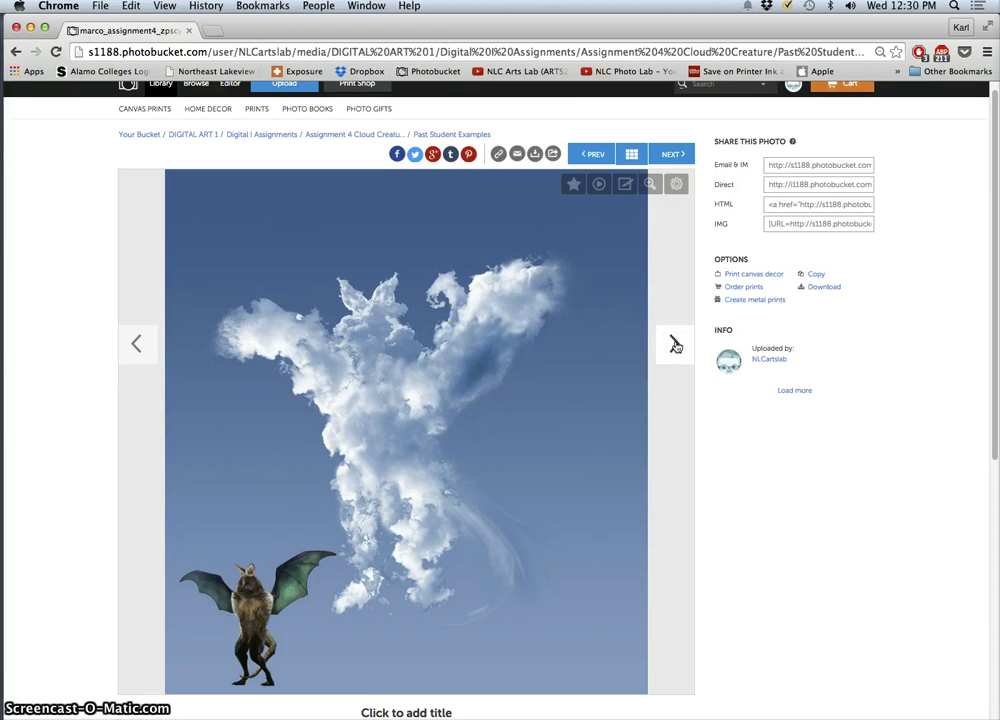
click(673, 345)
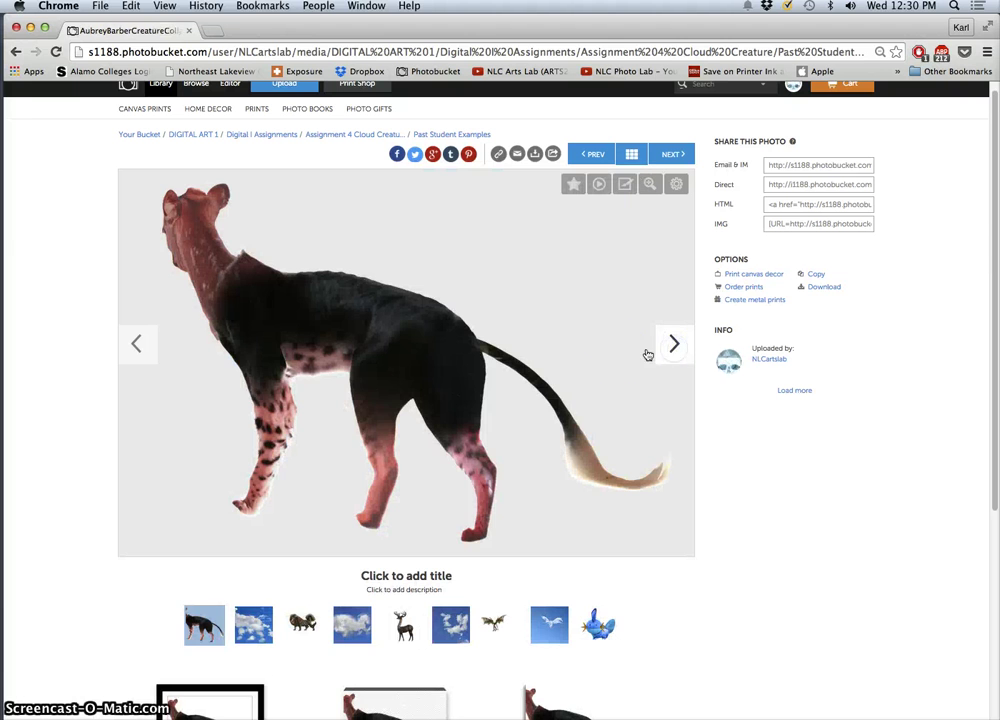
Step: Minimize the browser and open the course folder from the Documents stack in Finder
click(31, 31)
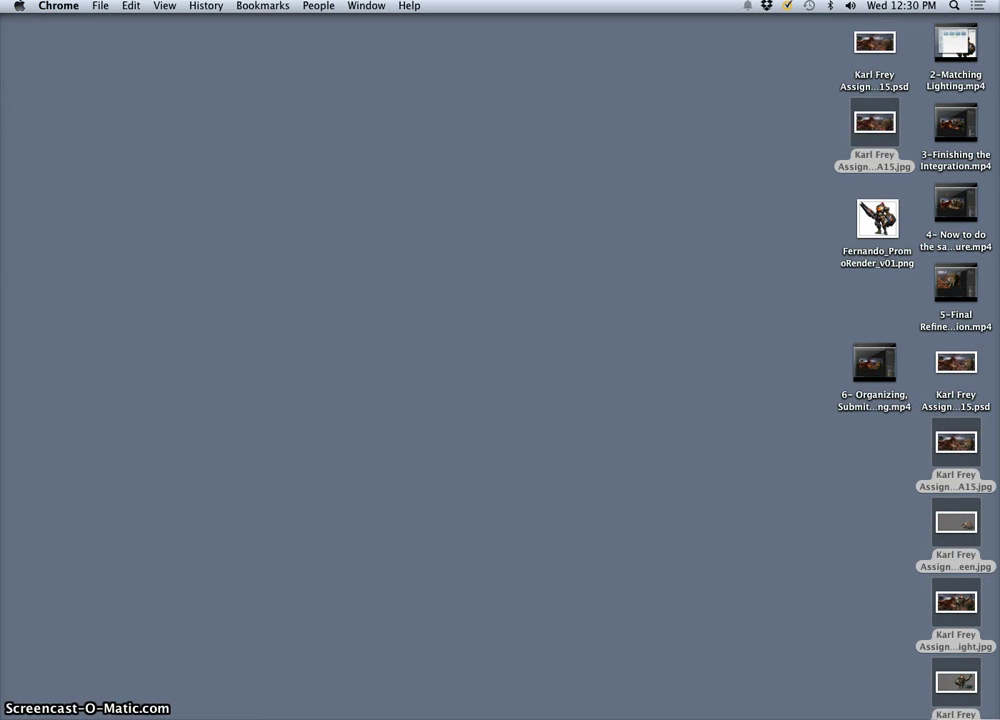
click(816, 625)
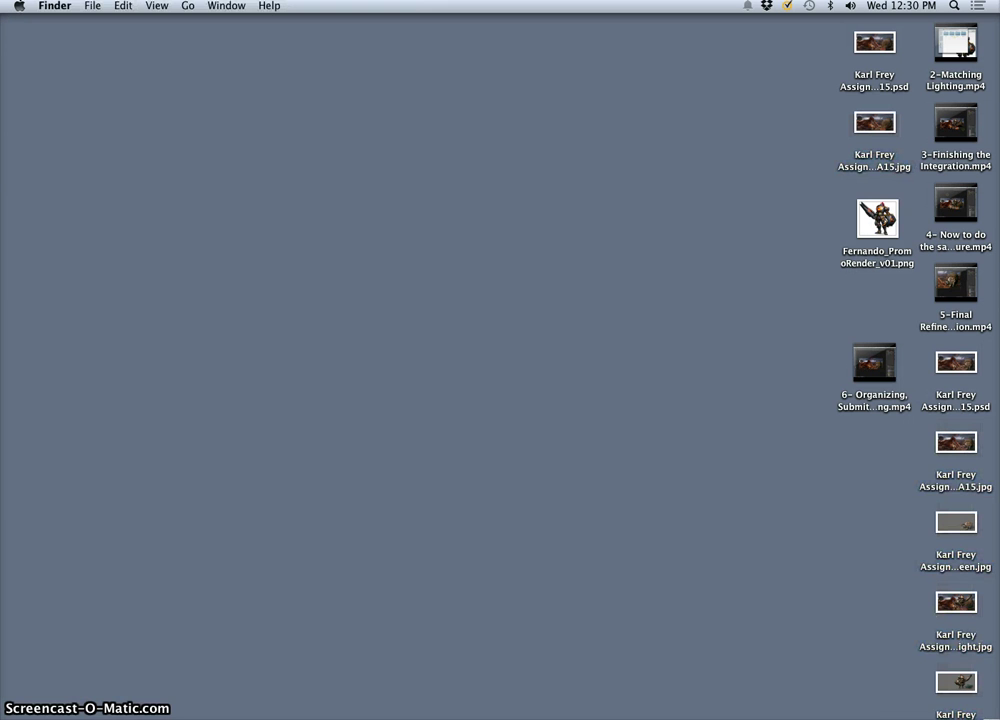
mouse_move(837, 712)
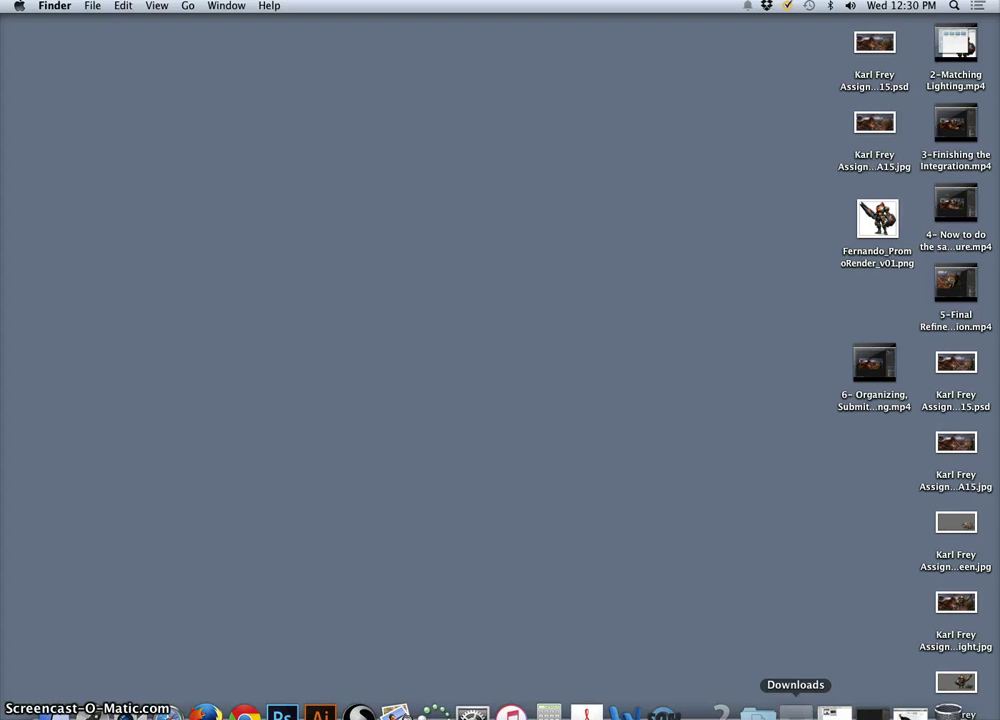
click(757, 712)
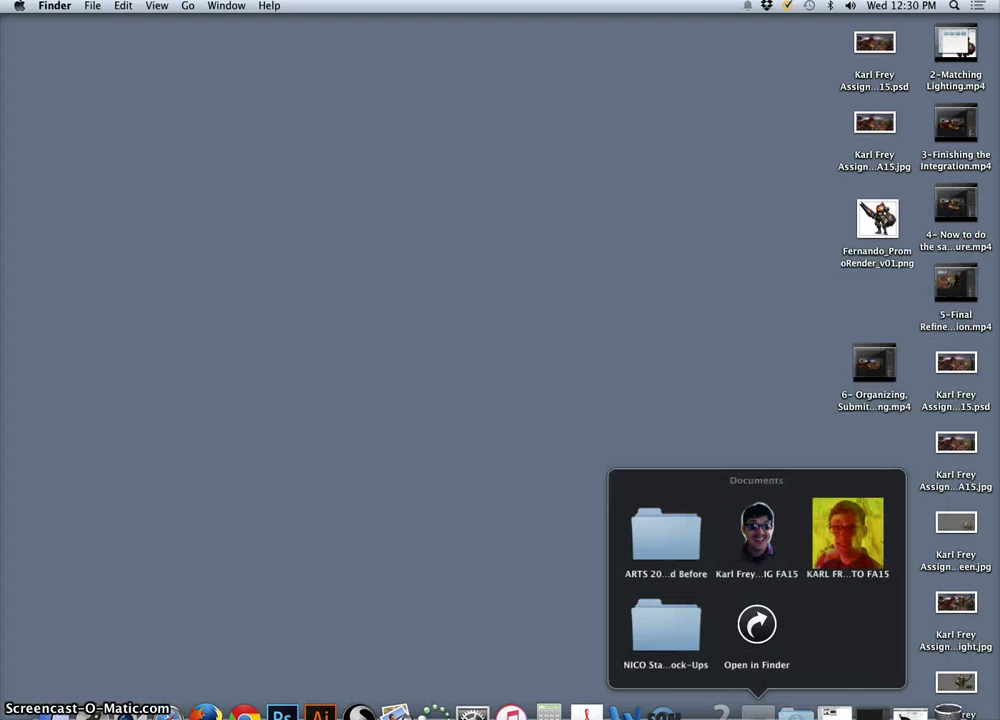
click(745, 540)
click(761, 621)
click(522, 290)
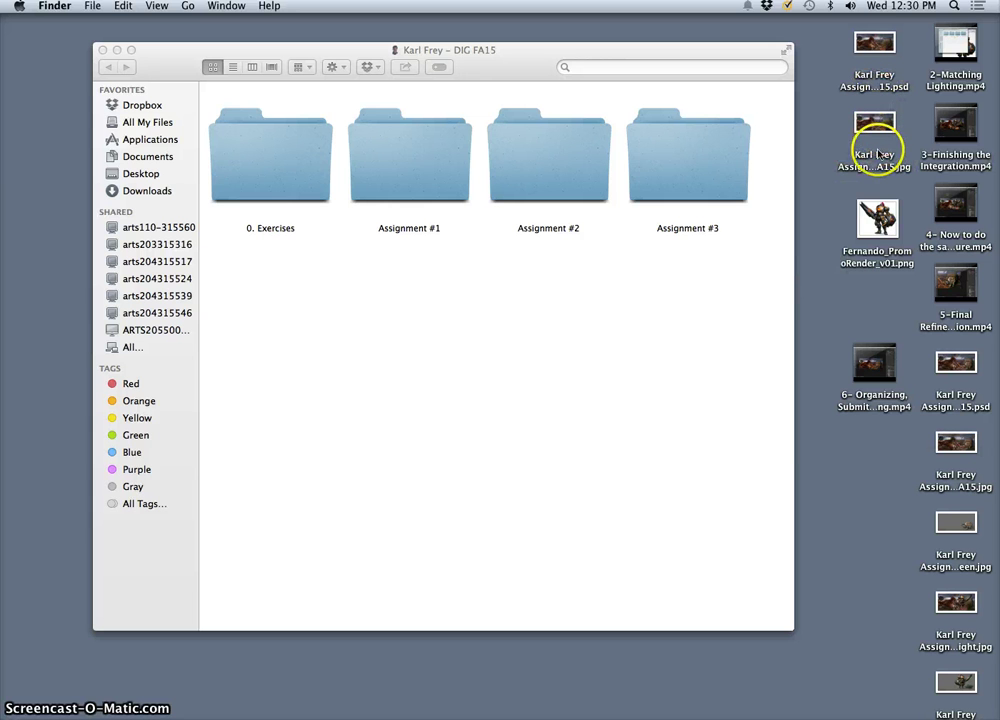
Step: Tag the desktop JPG blue and move it into Assignment #1
right_click(878, 157)
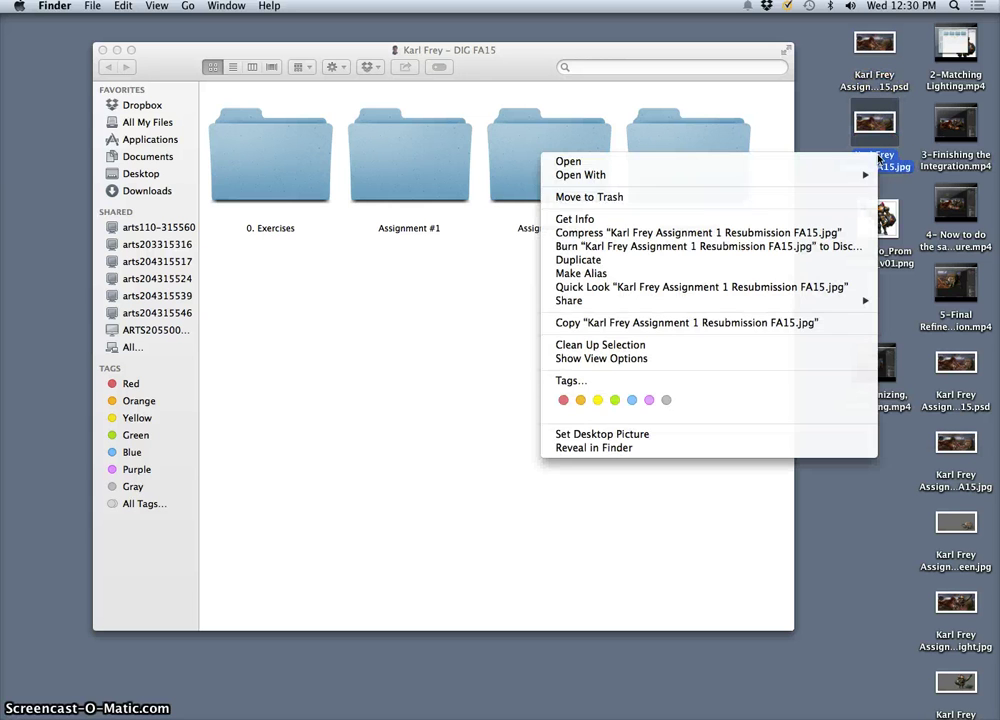
click(631, 401)
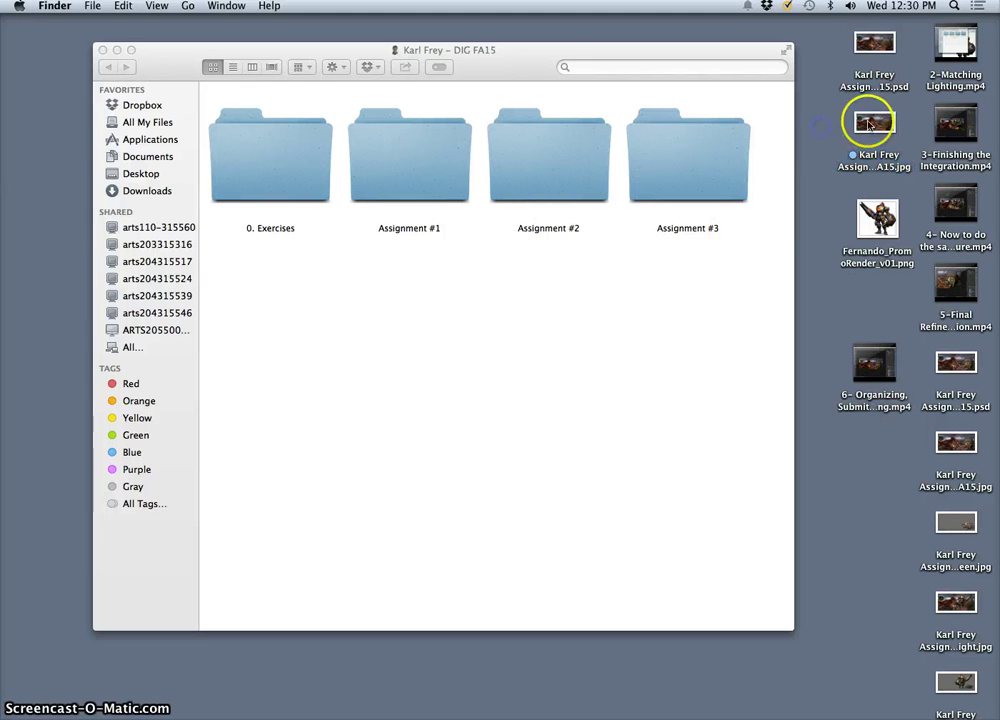
drag(874, 125, 404, 170)
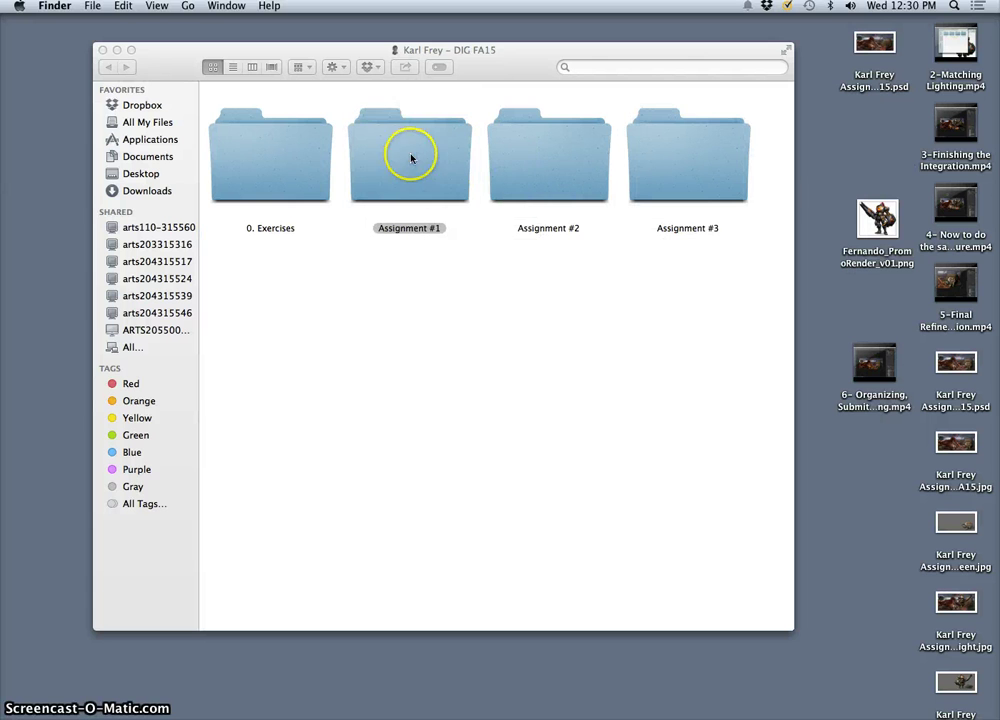
Step: Move the remaining desktop files into Assignment #3, replacing the existing file
drag(839, 38, 966, 585)
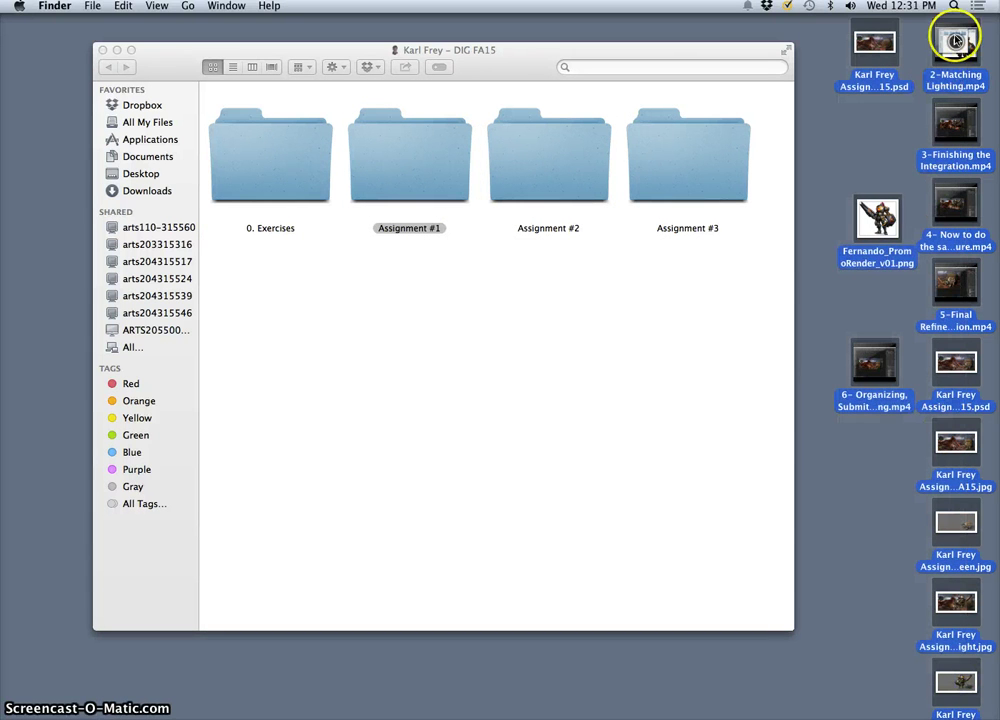
drag(955, 70, 714, 163)
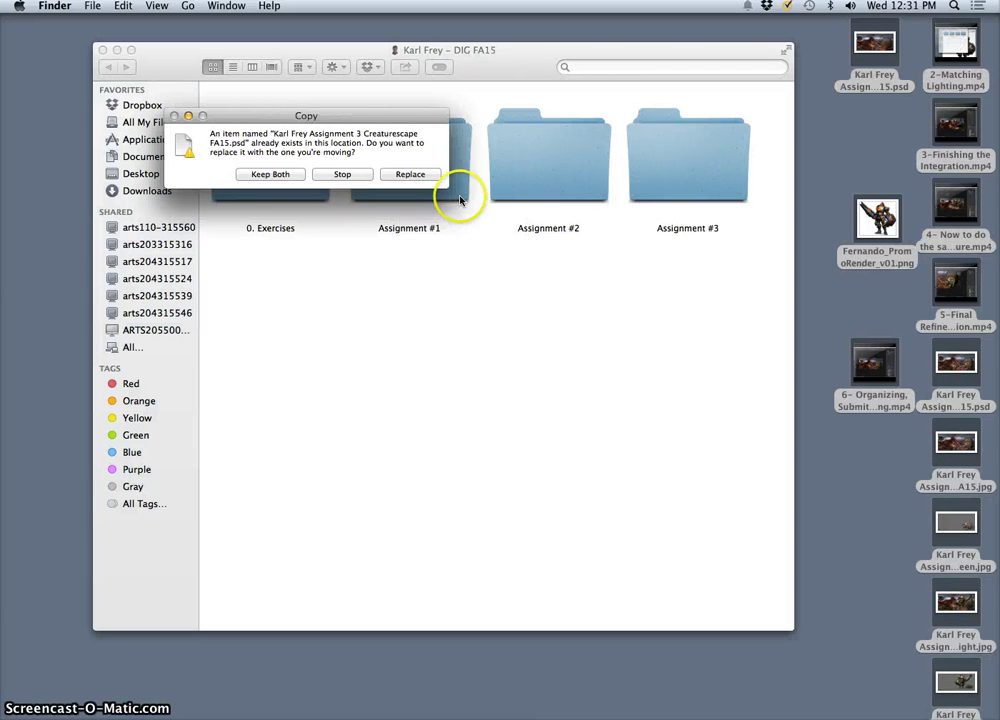
click(419, 176)
Step: Look through the Assignment #3 folder, then return to the course folder and close the mocha alert
double_click(685, 183)
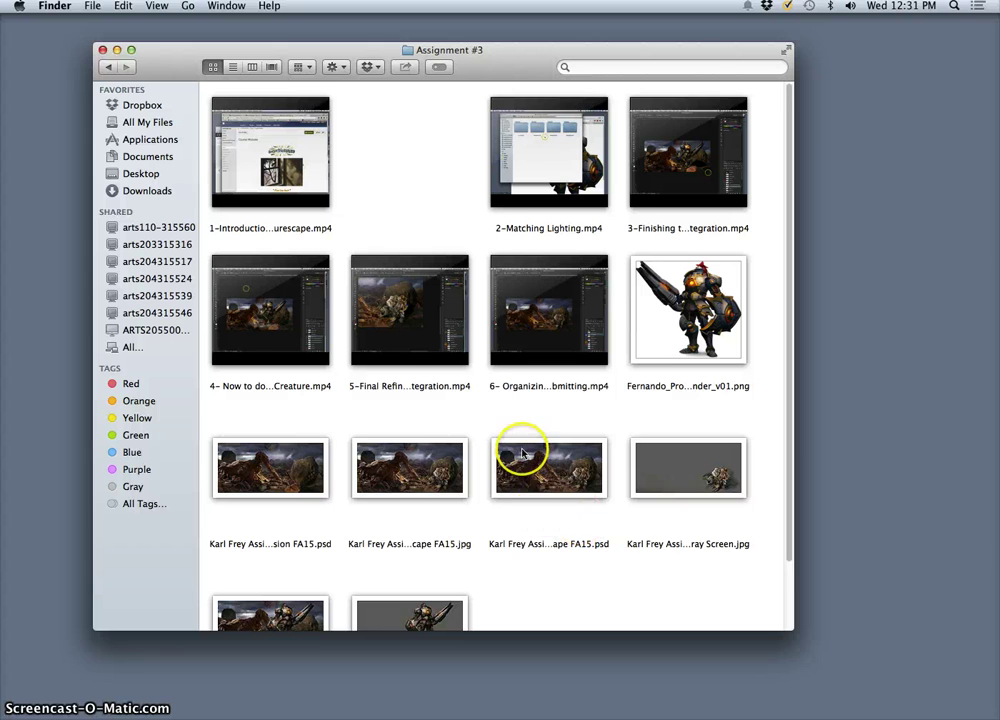
scroll(513, 448, down, 2)
right_click(566, 458)
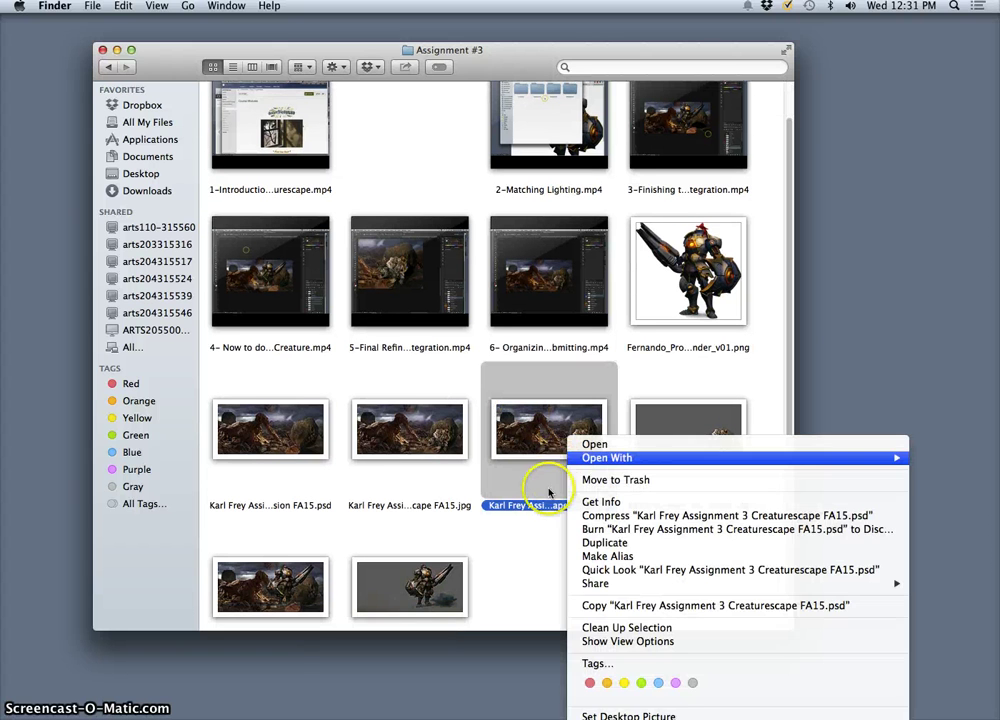
mouse_move(560, 457)
click(500, 540)
click(585, 548)
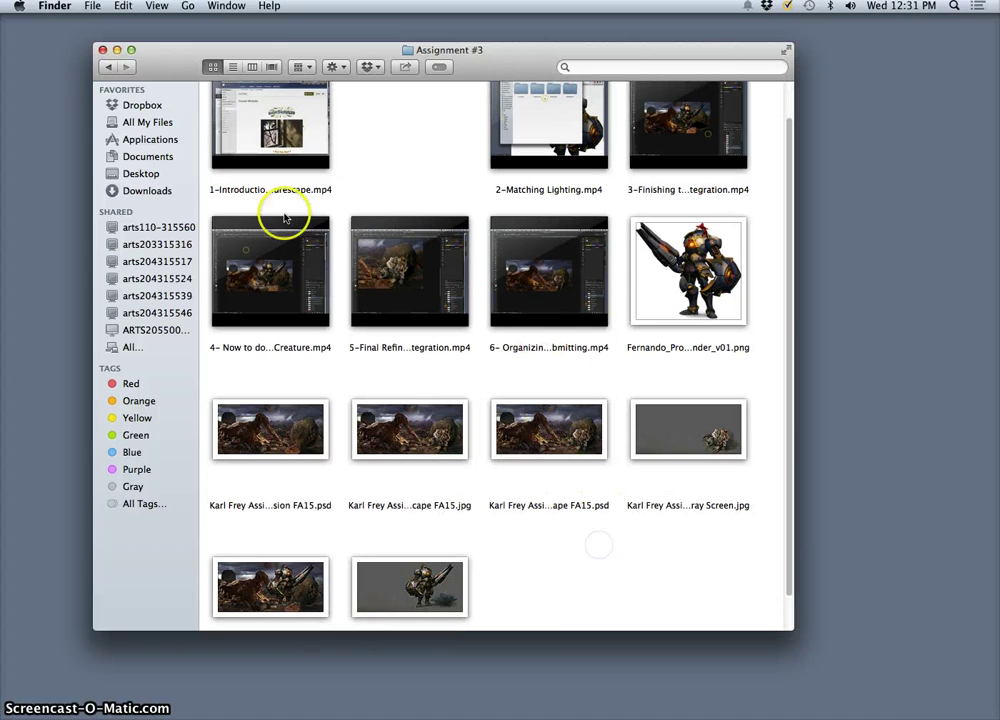
click(106, 67)
drag(213, 52, 170, 32)
click(957, 641)
Step: Pull a PSD from Assignment #3 onto the desktop, tag it blue, and move it into Assignment #1
click(650, 173)
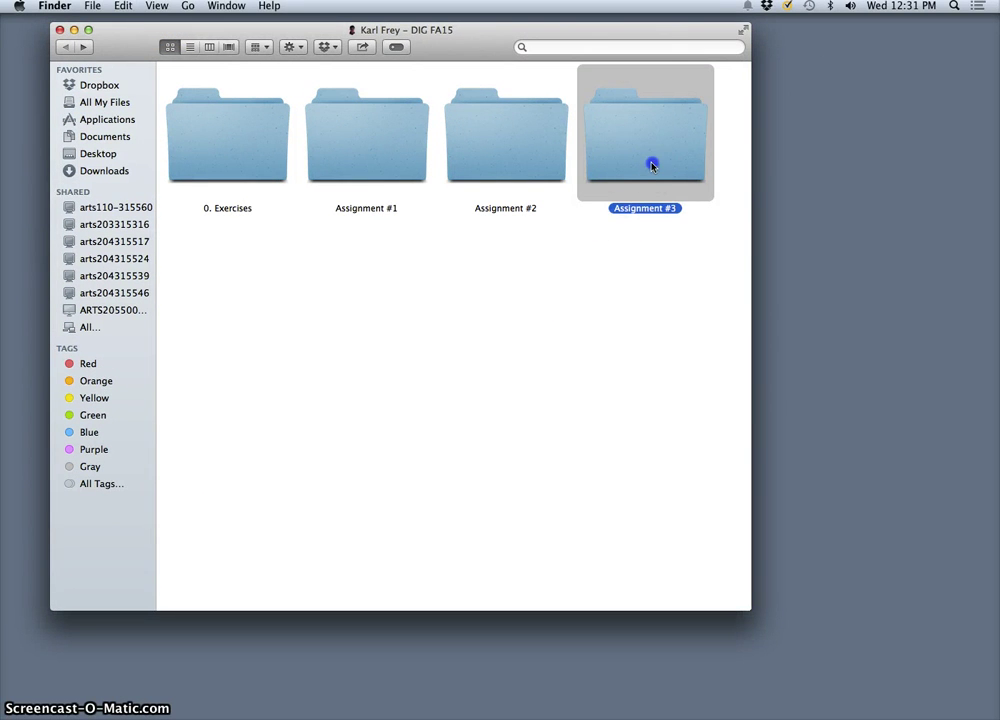
double_click(651, 166)
click(257, 415)
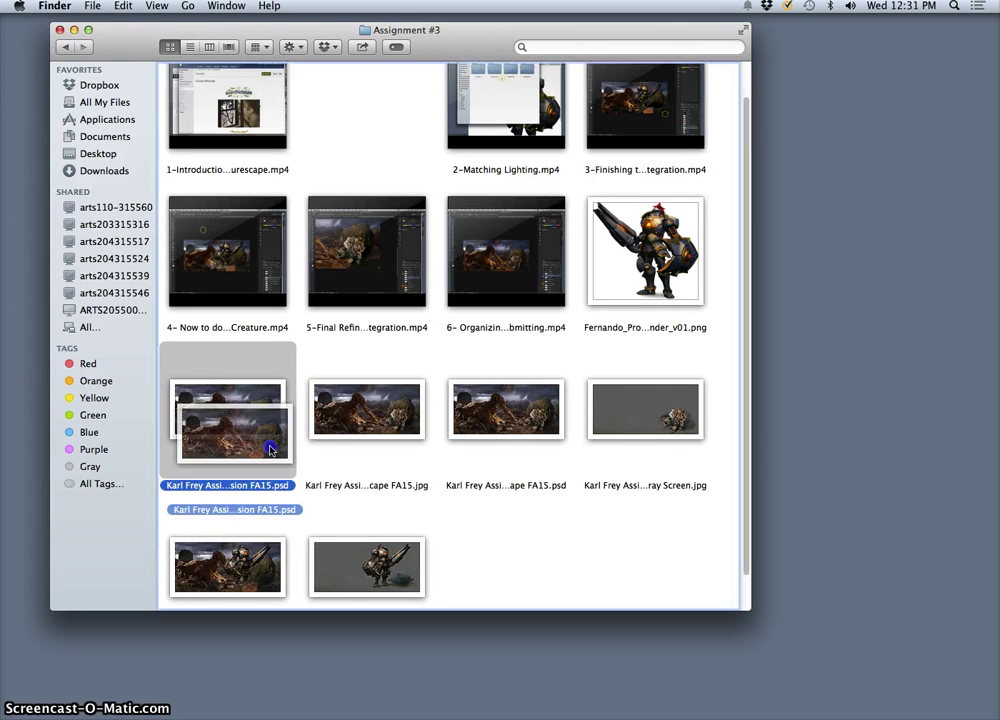
drag(288, 462, 913, 272)
click(62, 46)
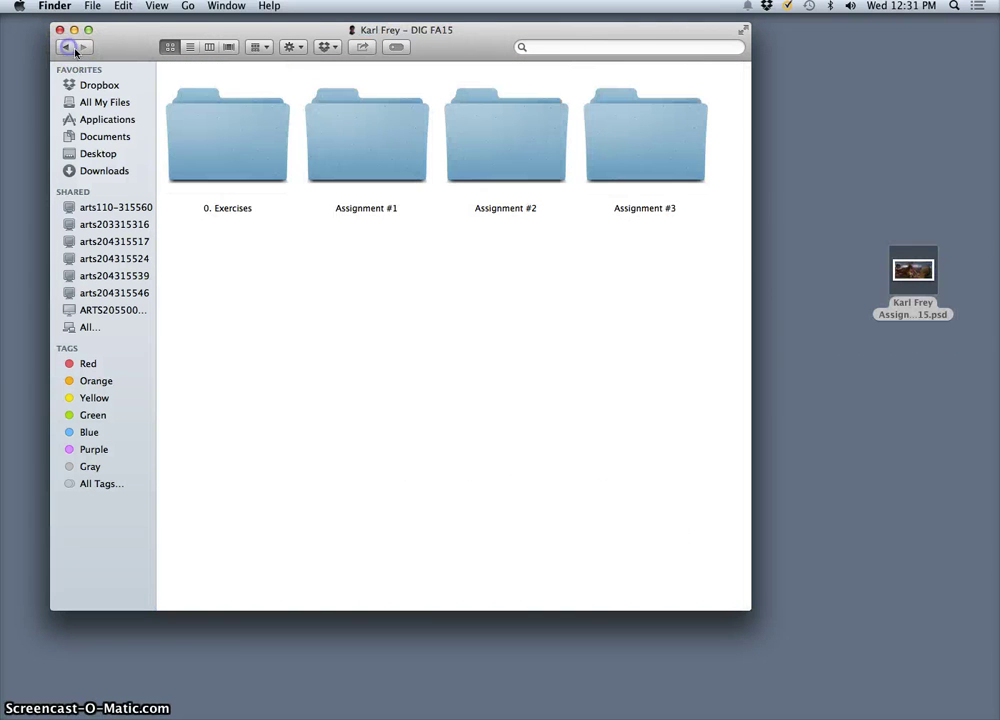
right_click(905, 318)
click(657, 559)
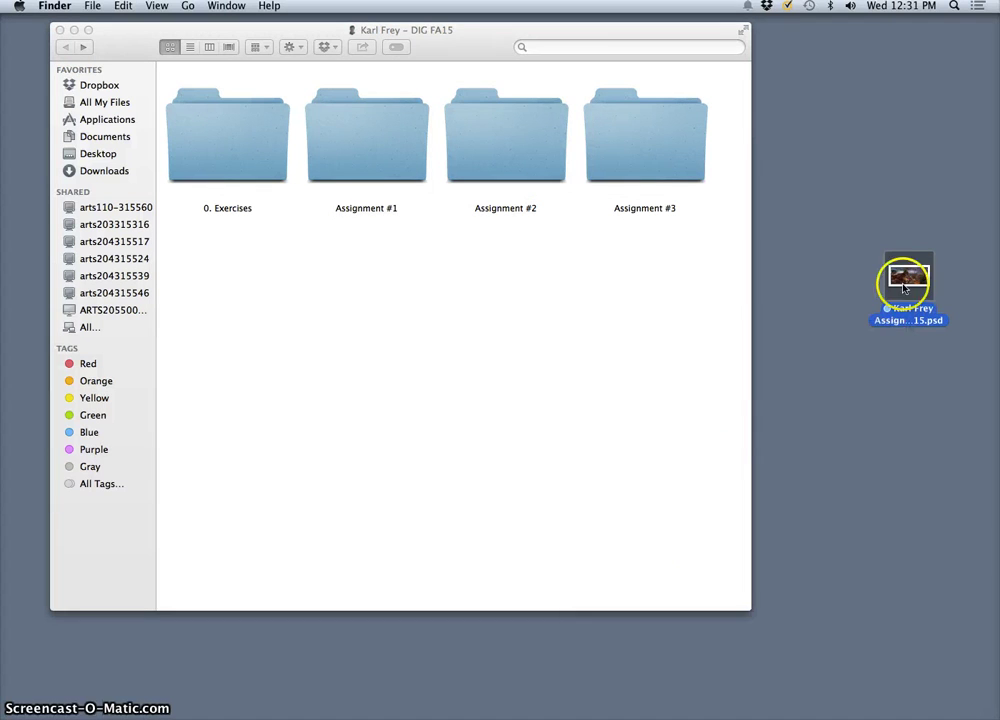
drag(903, 283, 388, 158)
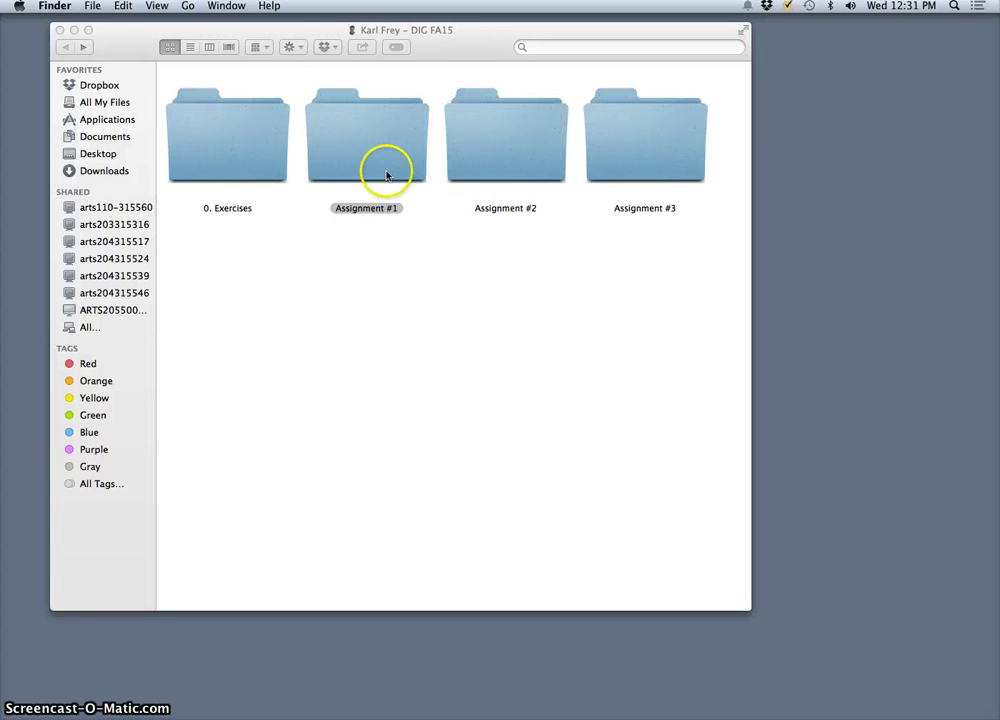
Step: Create a new folder named Assignment #4 in the course folder
click(382, 268)
right_click(278, 320)
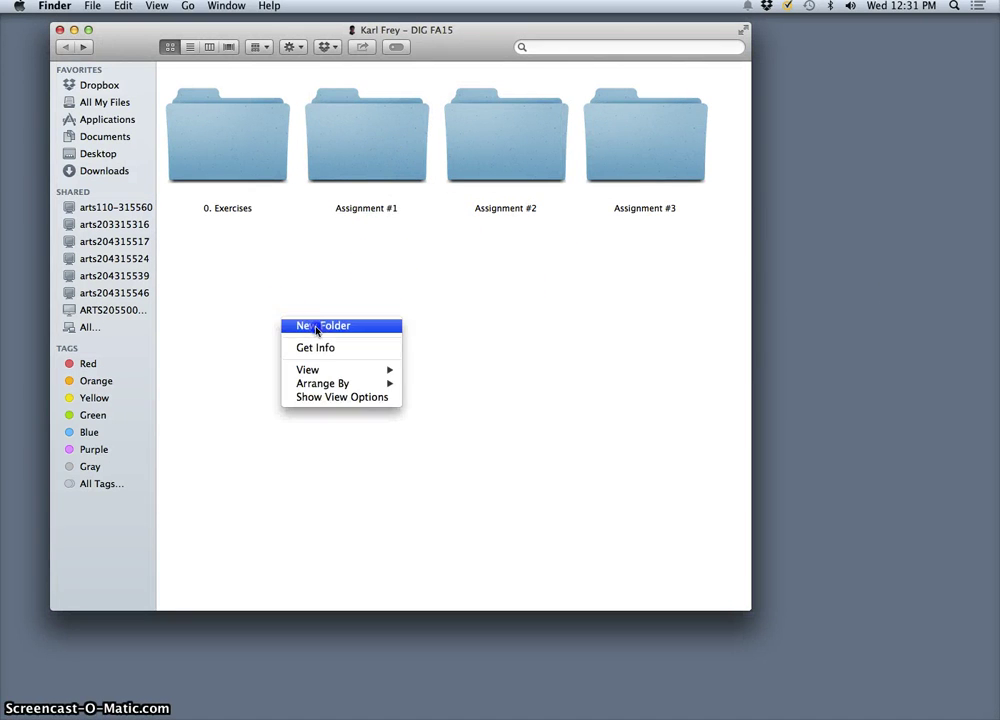
click(316, 326)
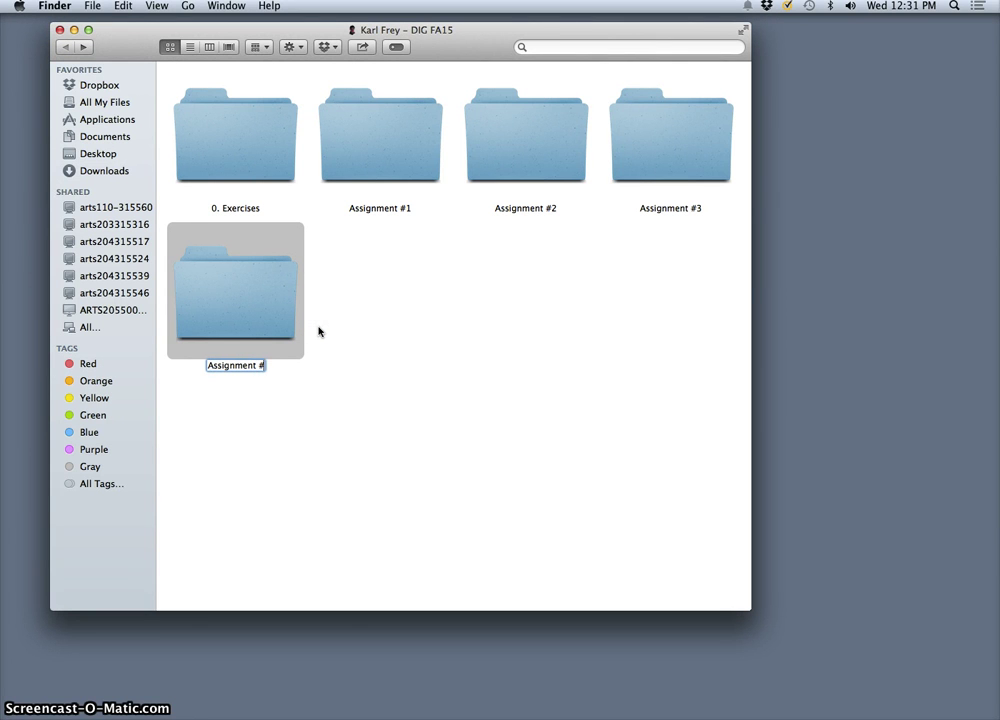
key(Return)
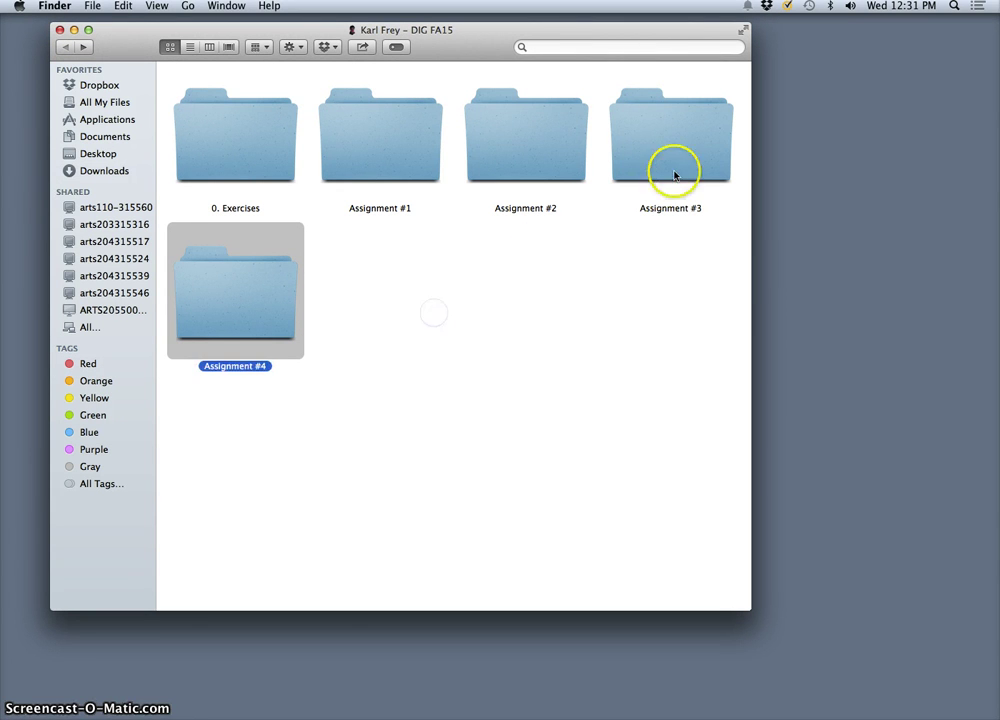
Step: Open the creature collage PNG from Assignment #2 in Adobe Photoshop CC
double_click(546, 162)
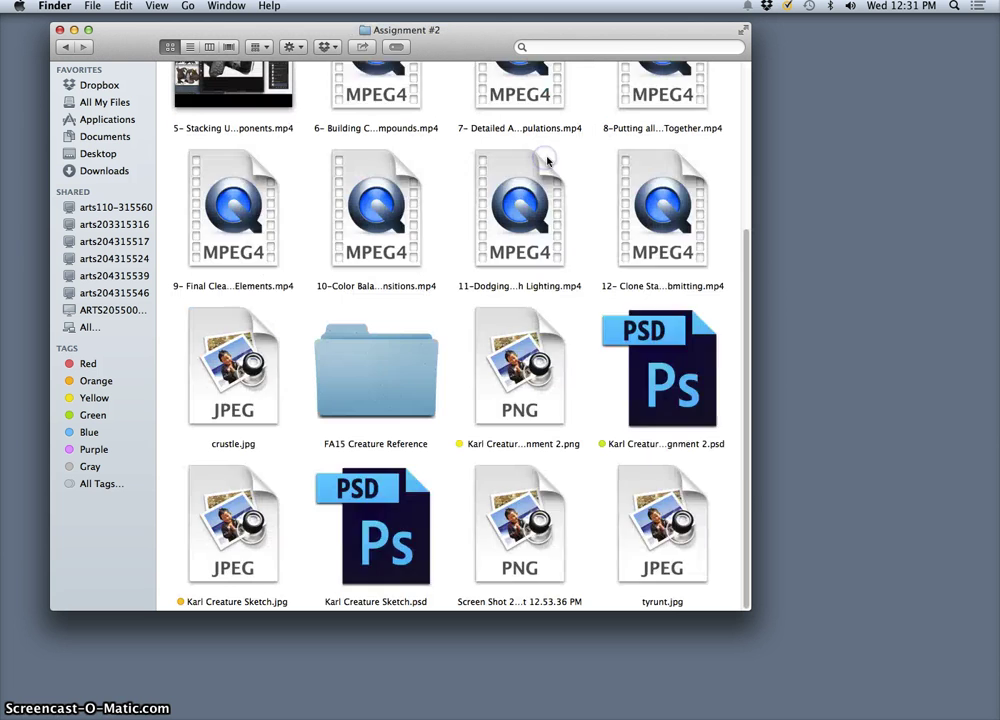
click(517, 364)
right_click(517, 364)
click(585, 378)
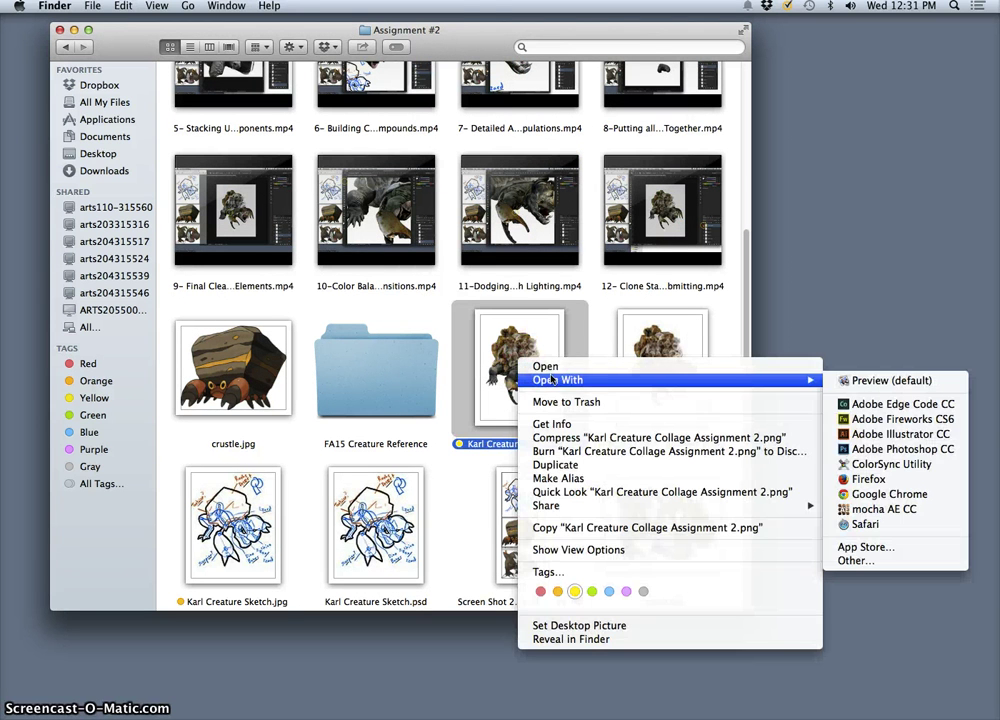
click(853, 450)
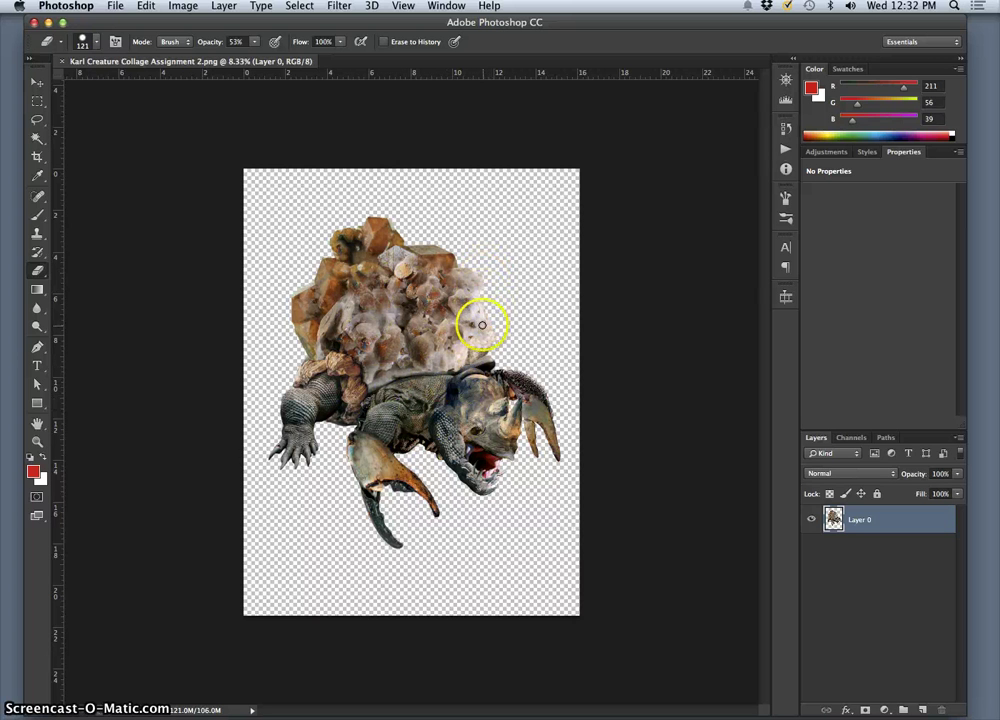
Step: Run a Google Images search for 'clouds' in a new browser tab
mouse_move(412, 710)
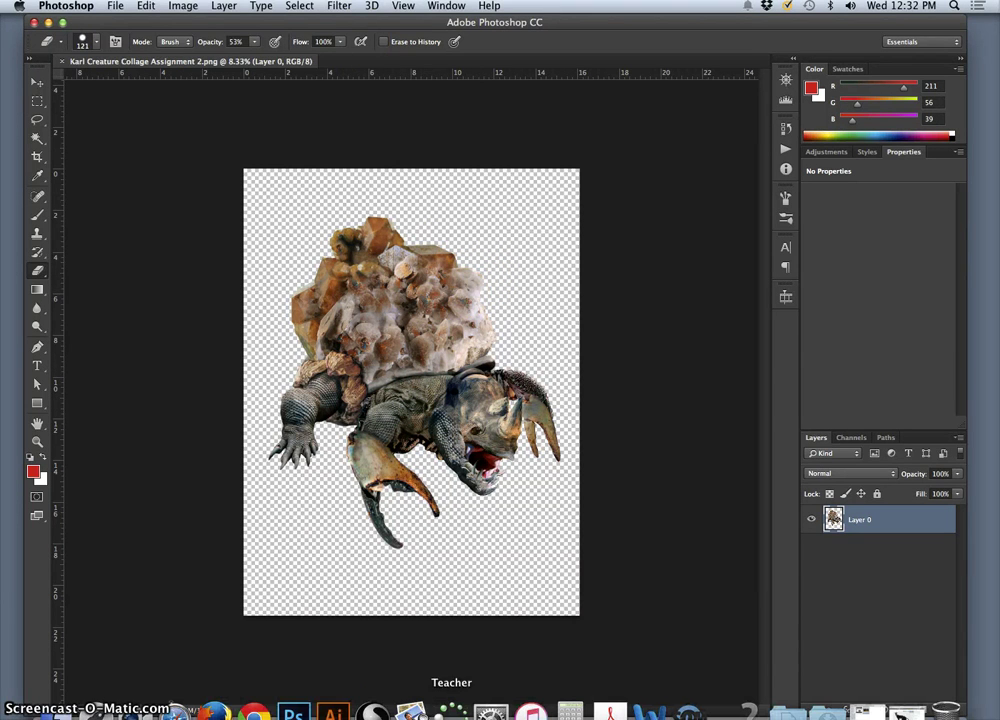
click(254, 712)
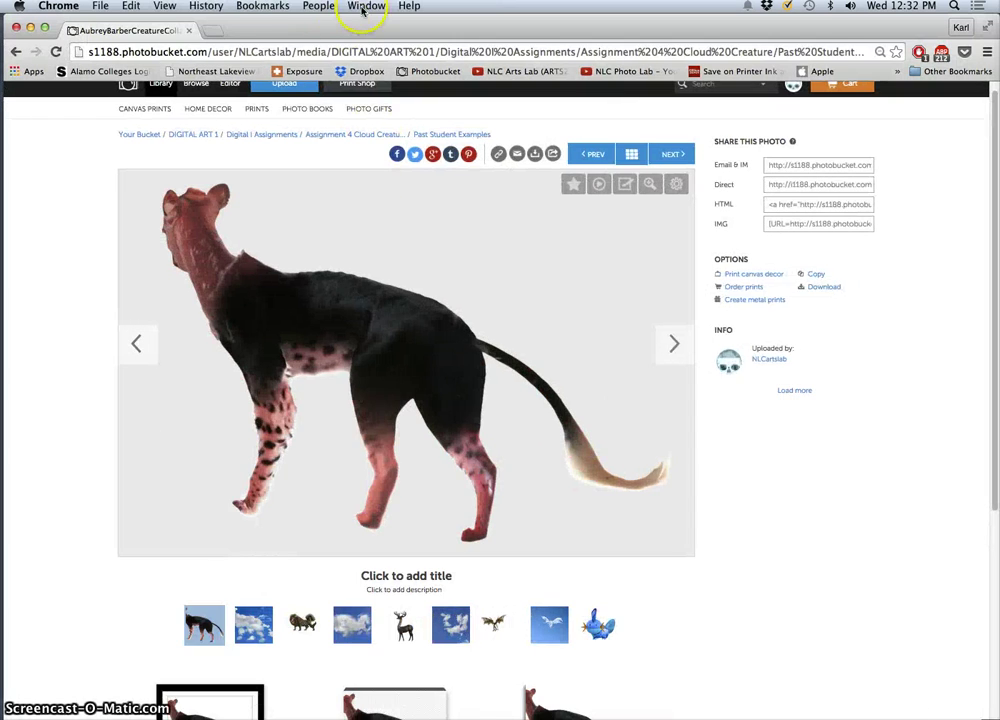
click(213, 31)
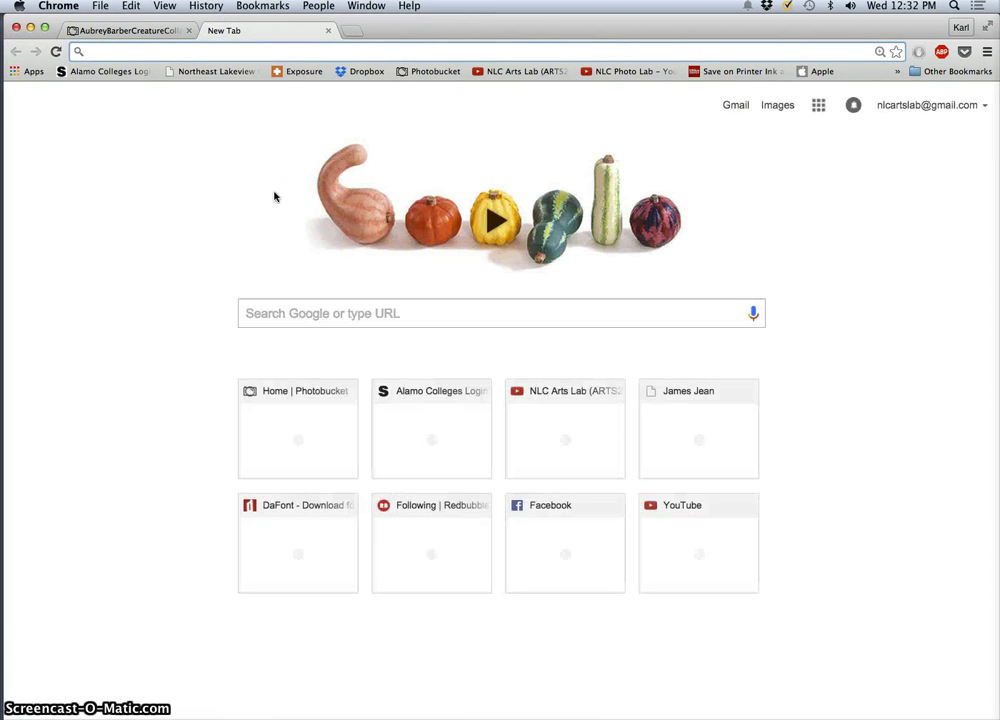
click(315, 316)
text(clou)
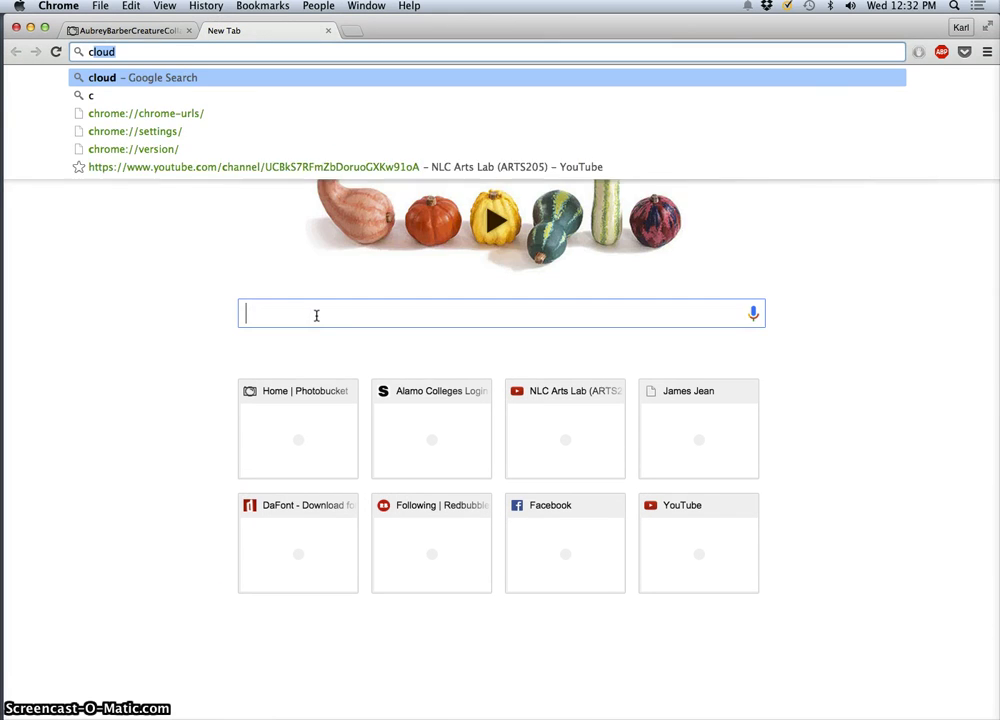
text(d)
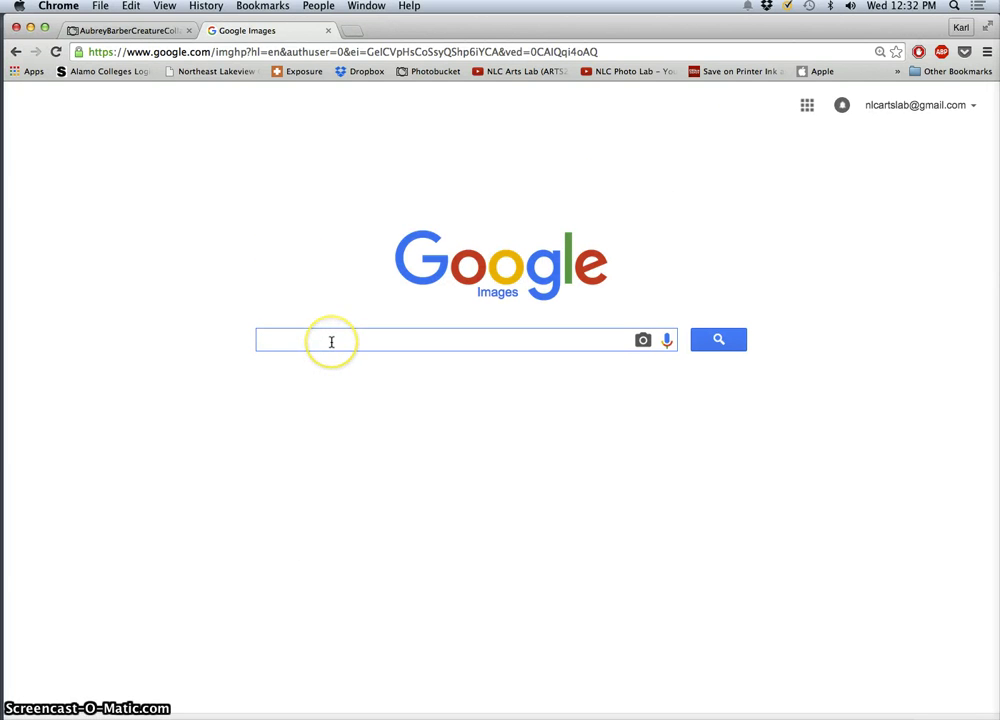
text(clouds)
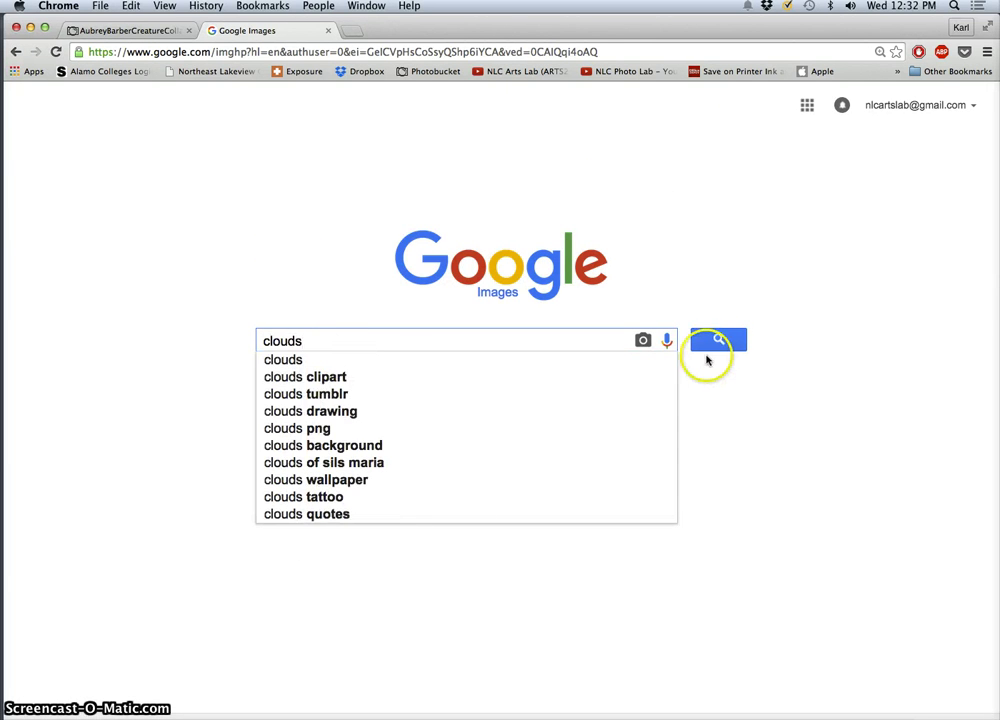
click(712, 346)
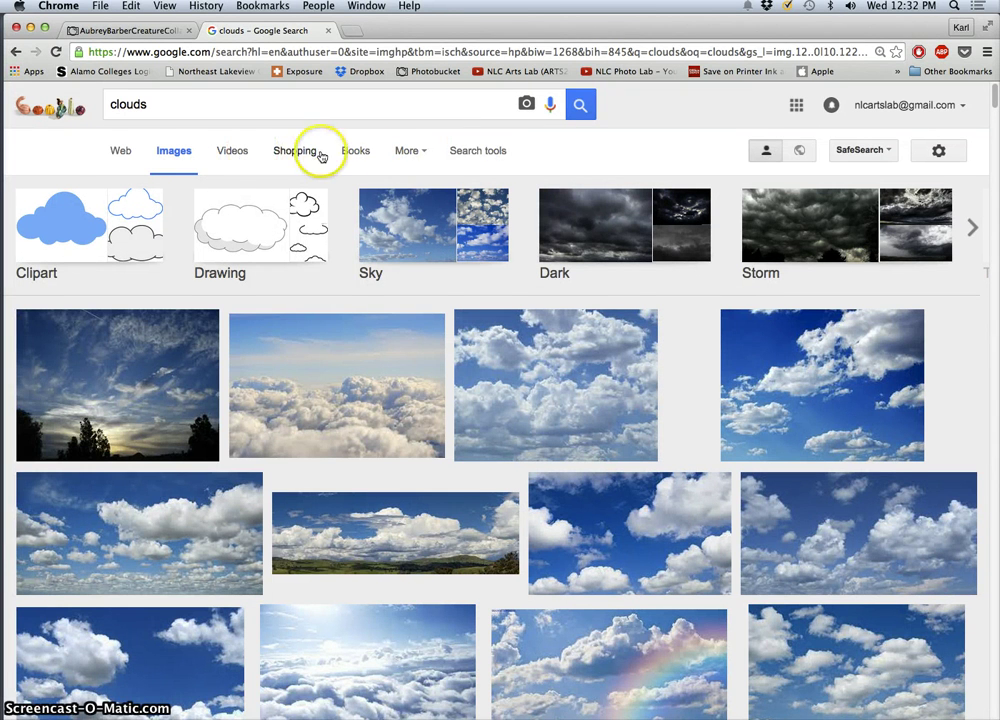
Step: Filter the results to photos larger than 8 MP
click(476, 151)
click(123, 192)
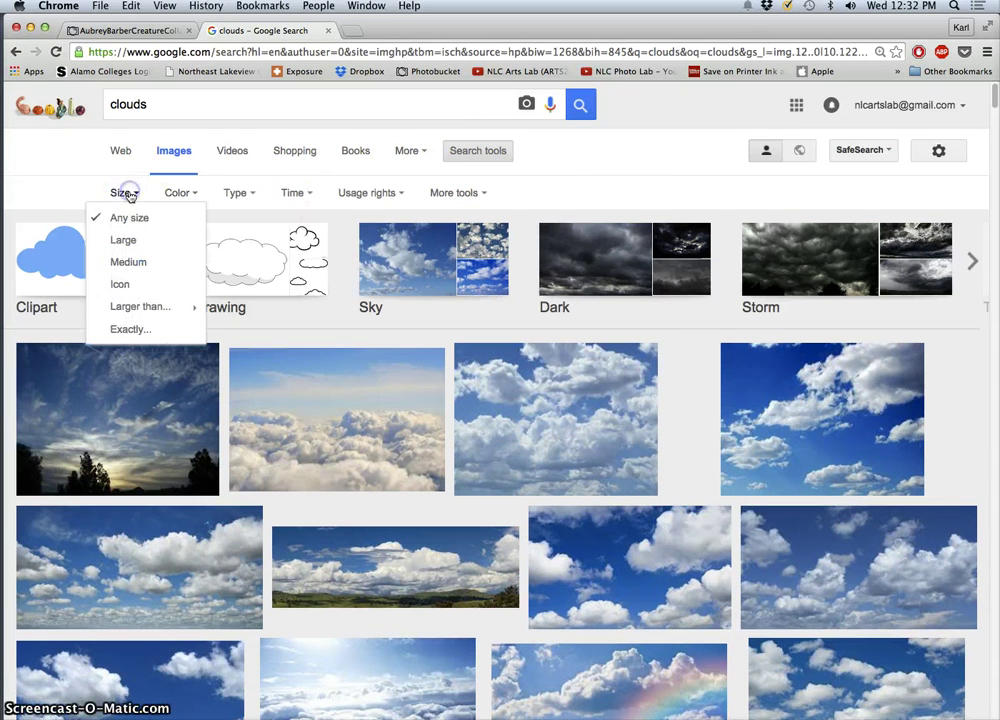
mouse_move(223, 306)
scroll(258, 332, down, 2)
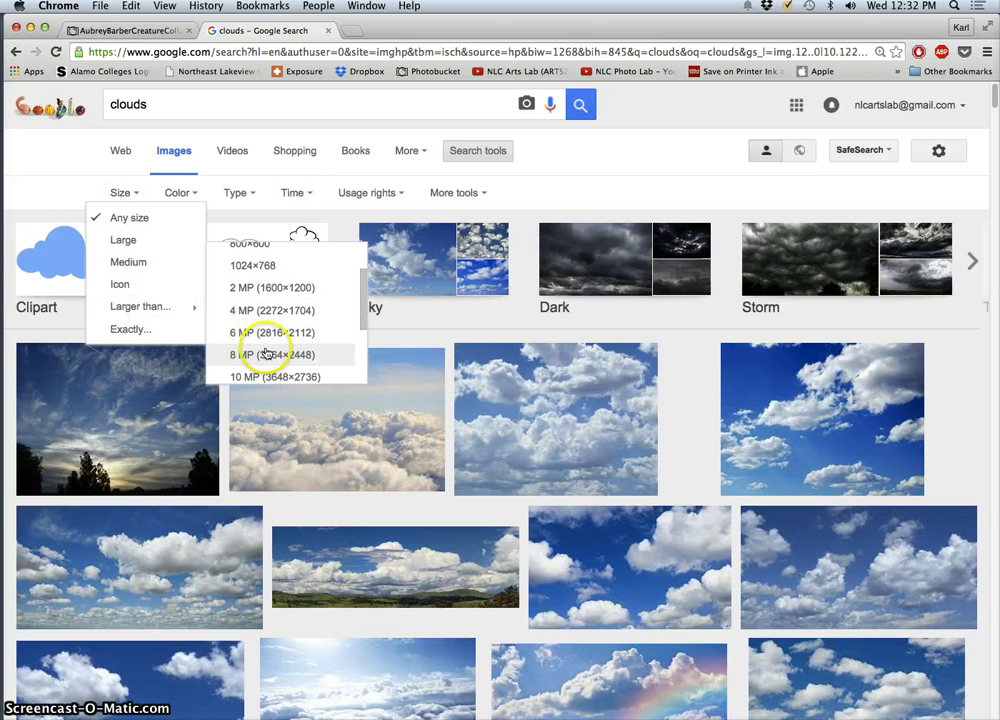
click(279, 354)
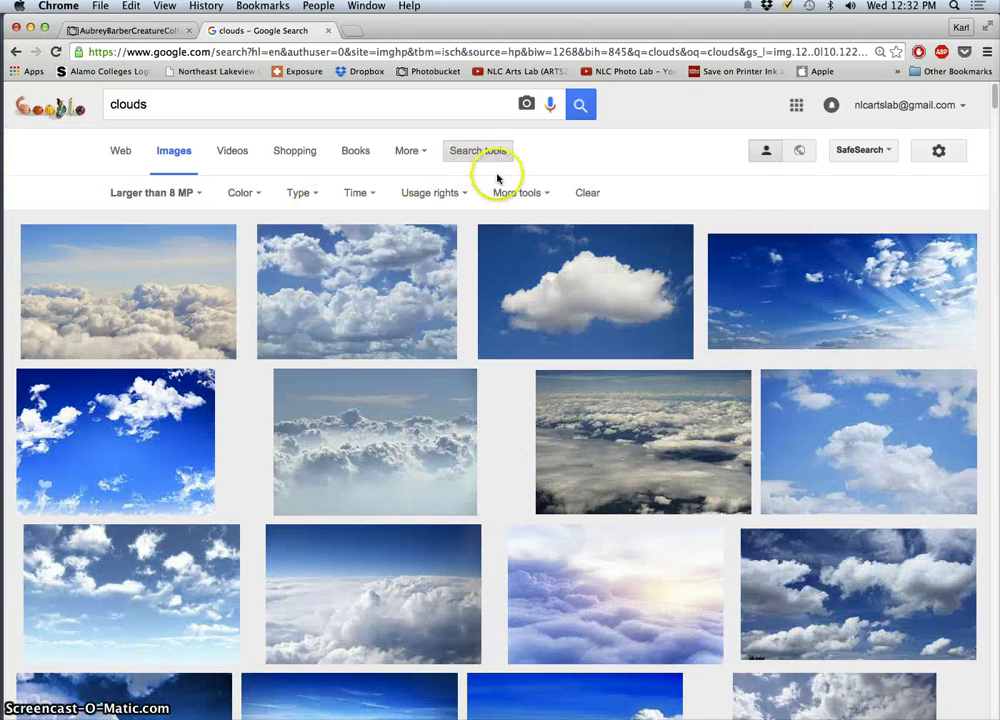
click(322, 195)
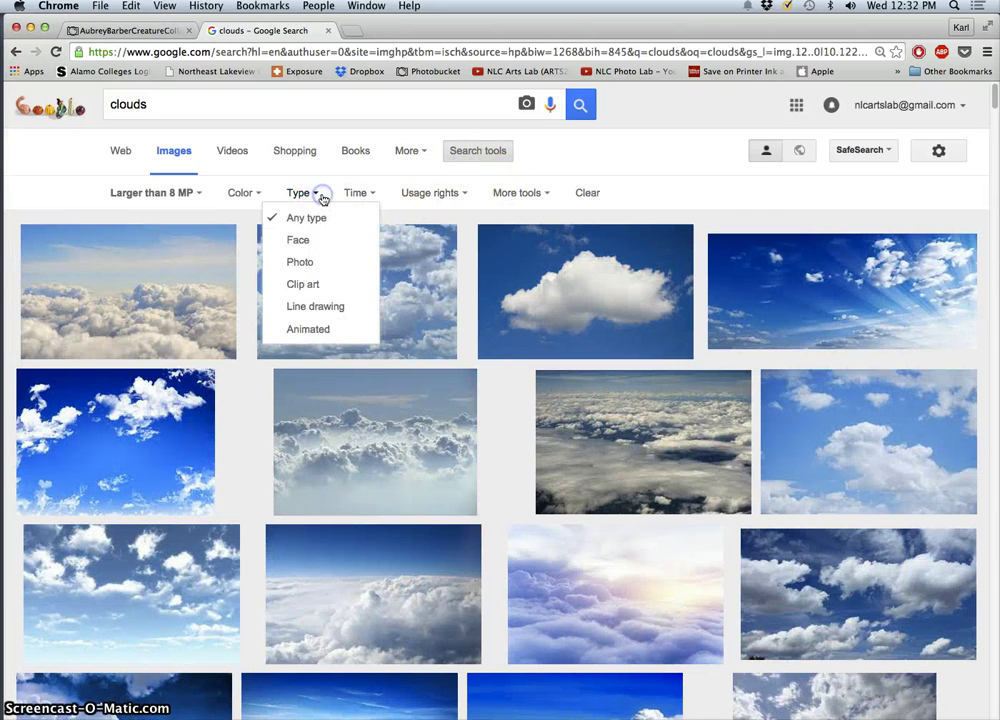
click(303, 262)
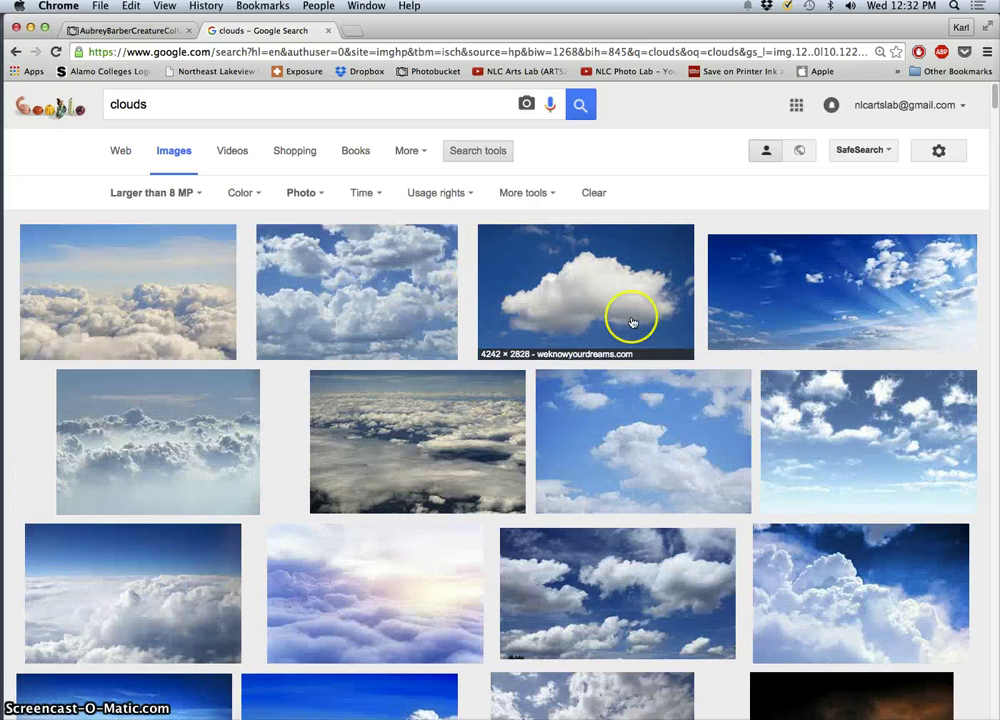
Step: Open the single white cloud result in a new tab
right_click(603, 298)
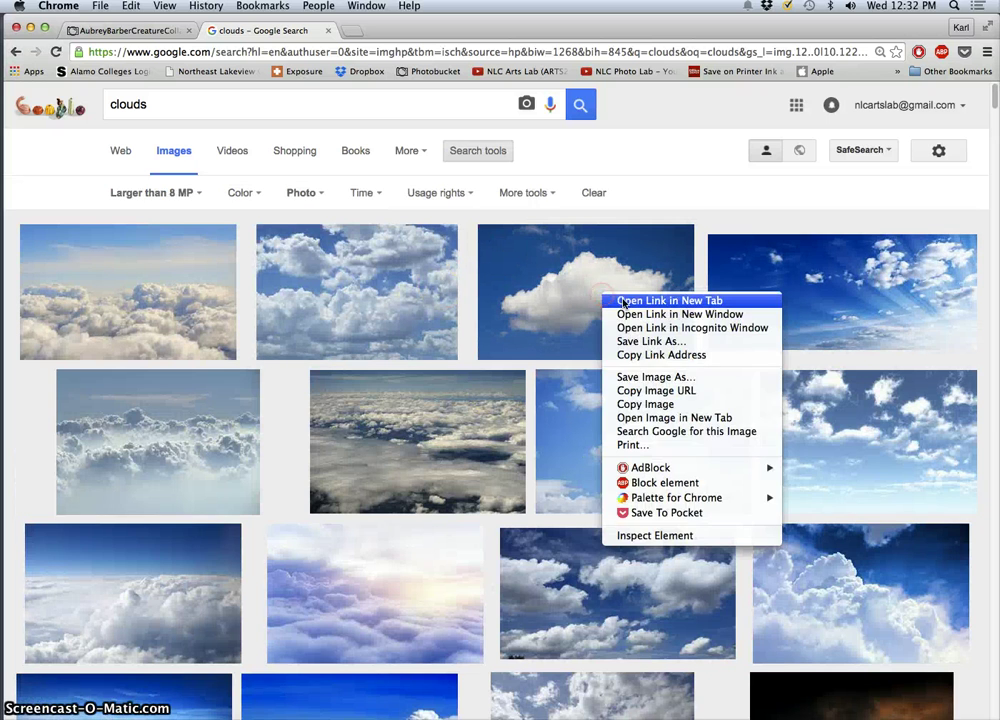
click(623, 301)
scroll(405, 458, down, 3)
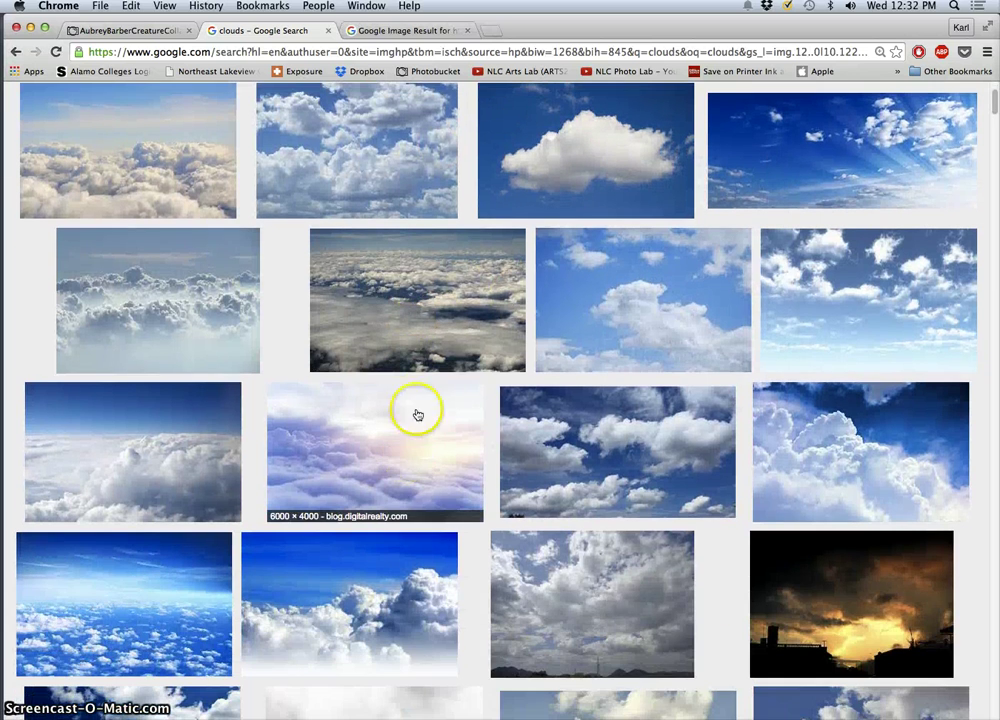
Step: Move the browser aside to check the Photoshop creature collage, then return to the cloud results
drag(302, 16, 435, 45)
click(74, 30)
click(127, 26)
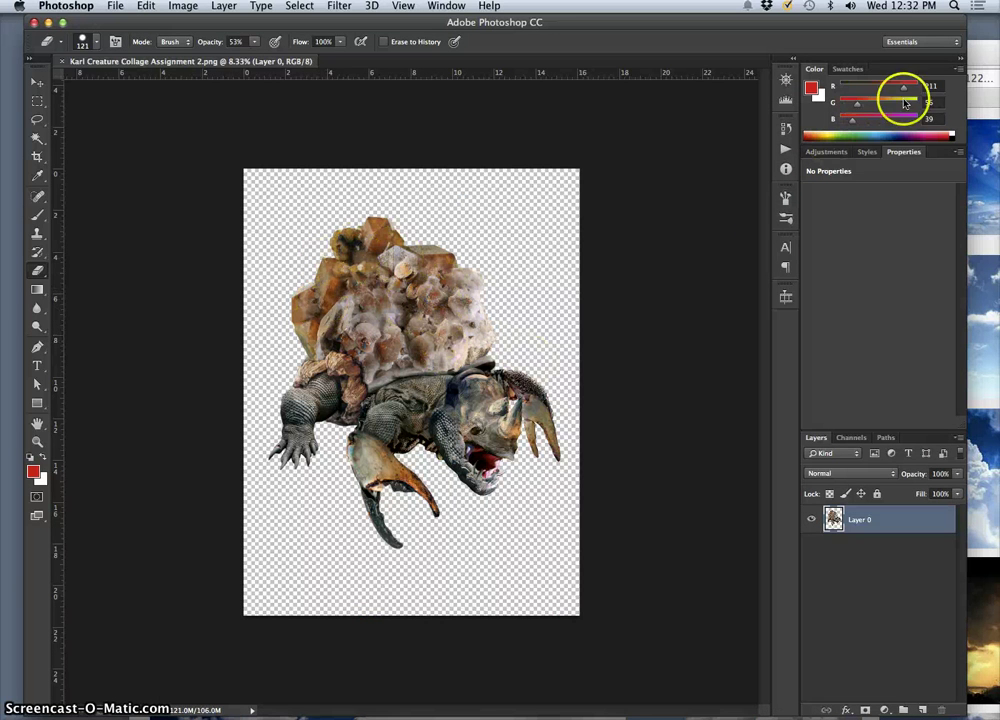
click(985, 55)
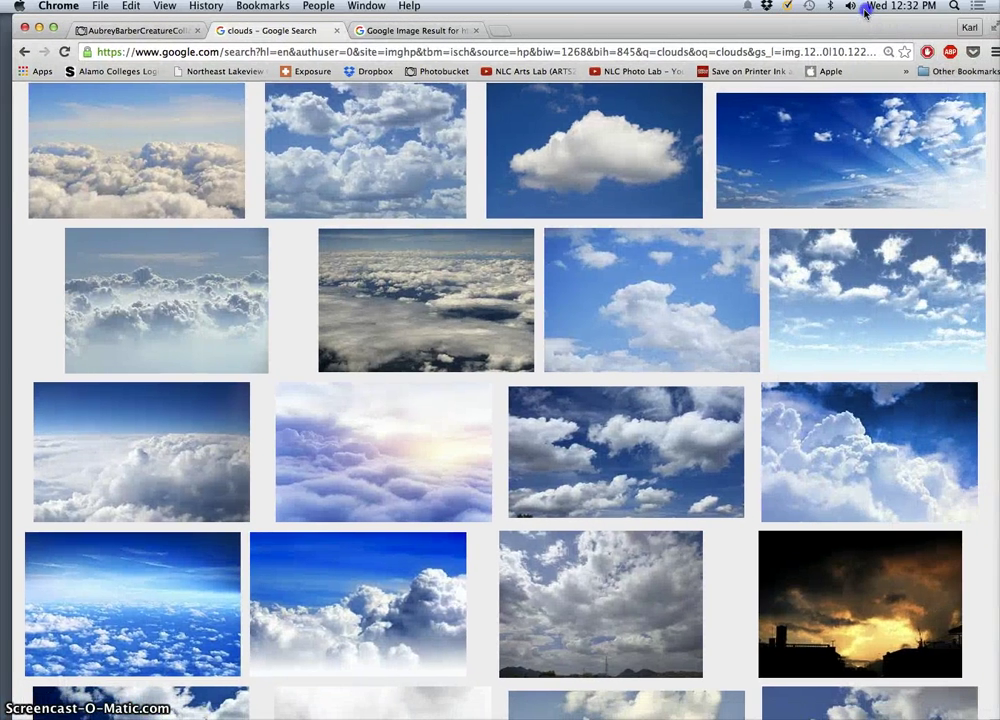
scroll(515, 400, up, 1)
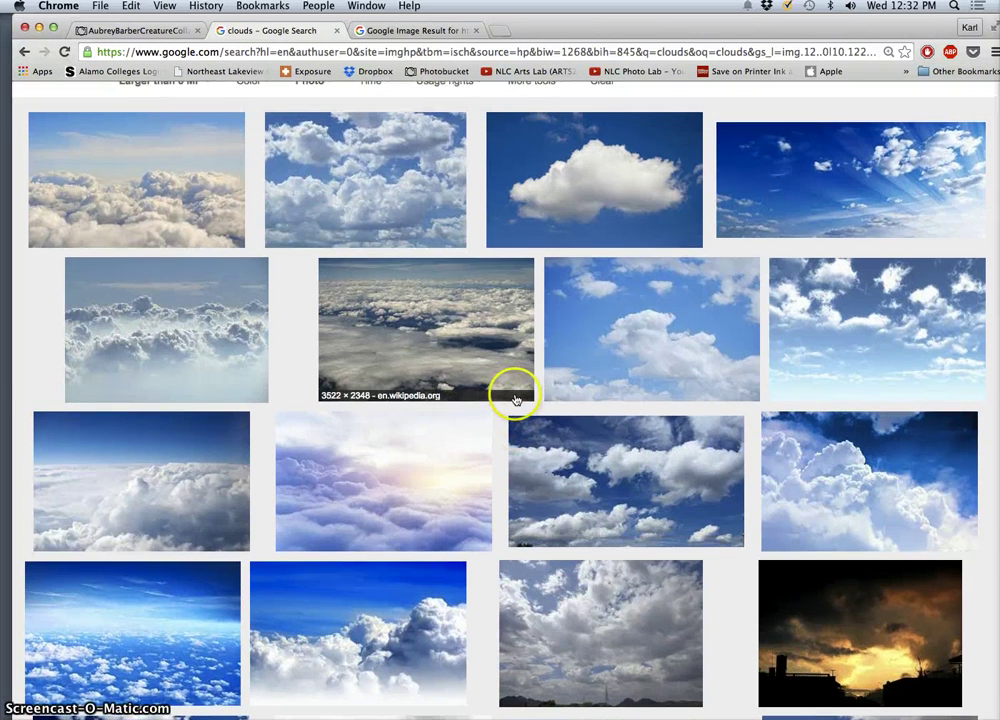
scroll(512, 398, down, 2)
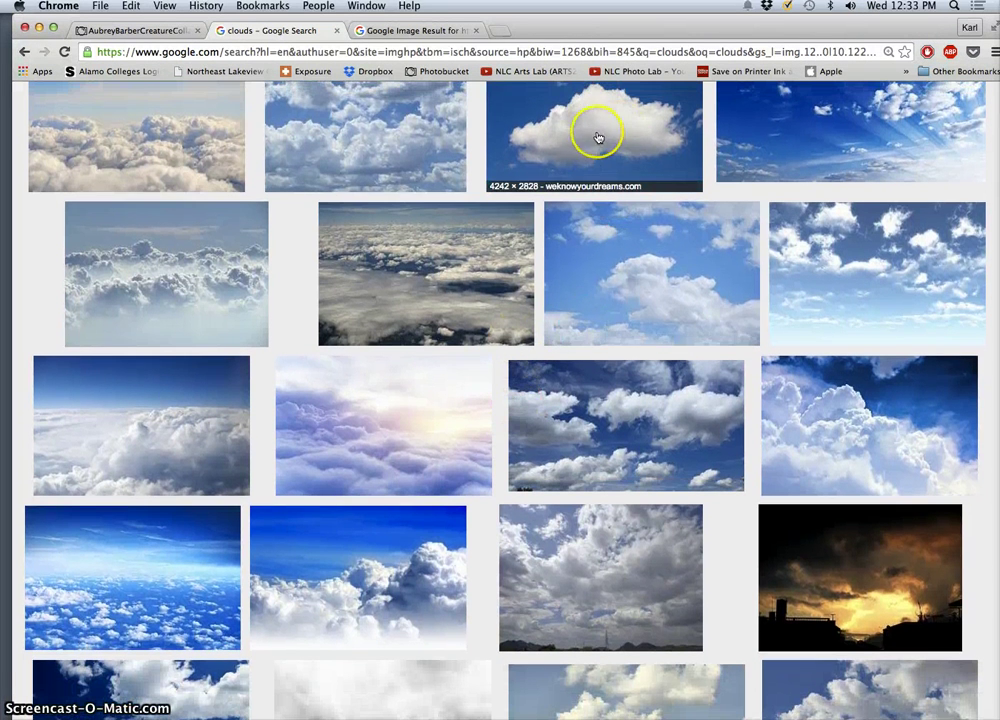
Step: Open the bright cumulus and the towering cloud images in new tabs
right_click(849, 436)
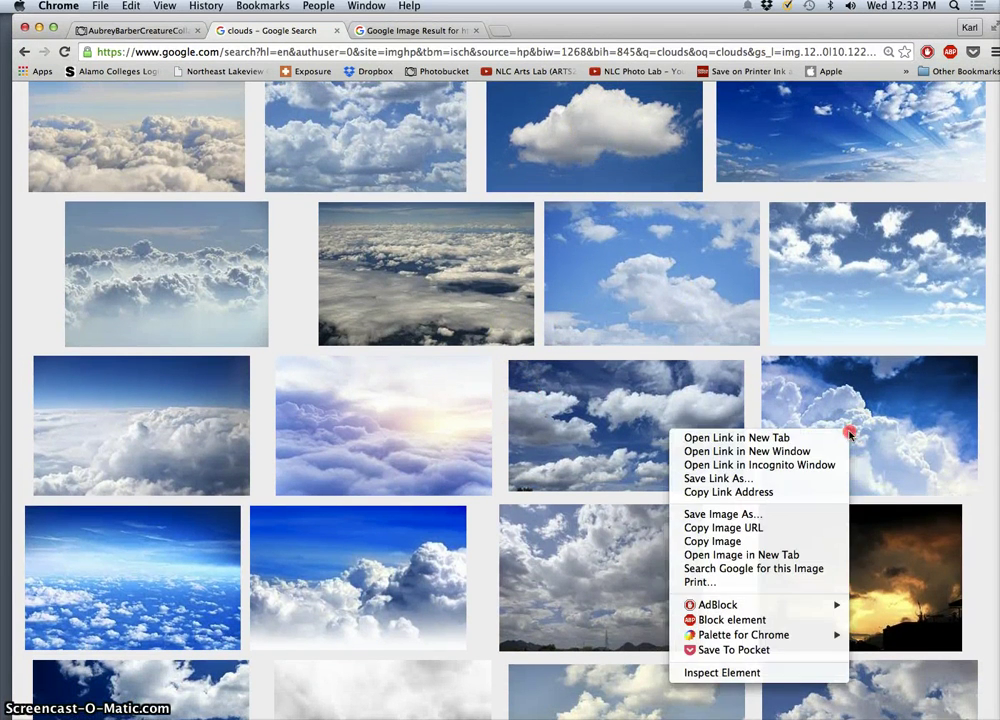
click(838, 438)
scroll(615, 495, down, 5)
right_click(418, 337)
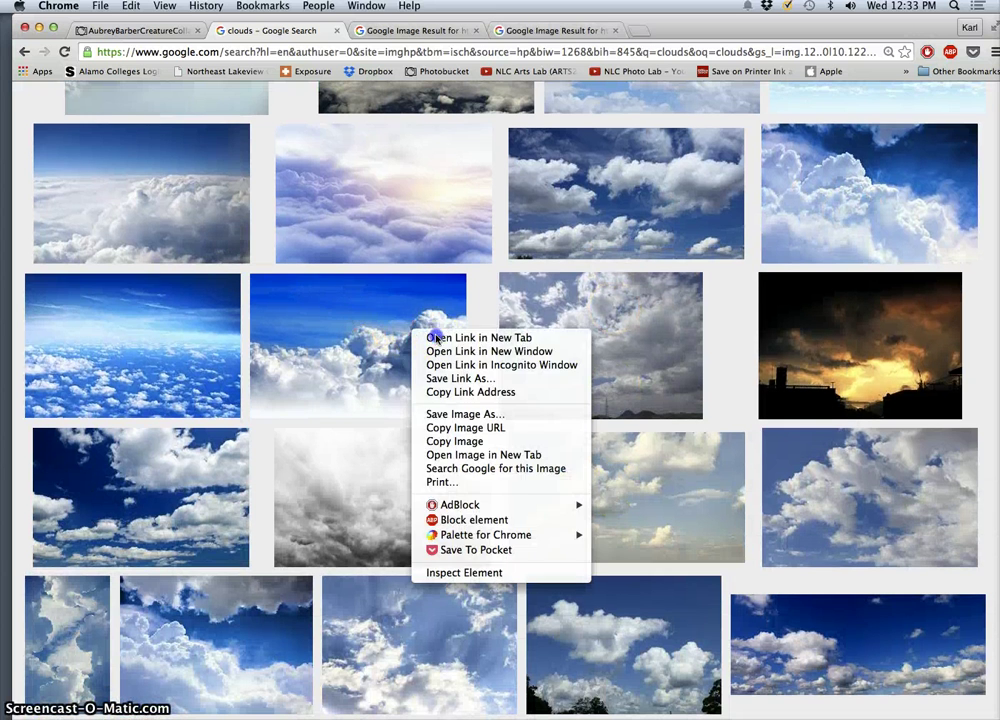
click(425, 337)
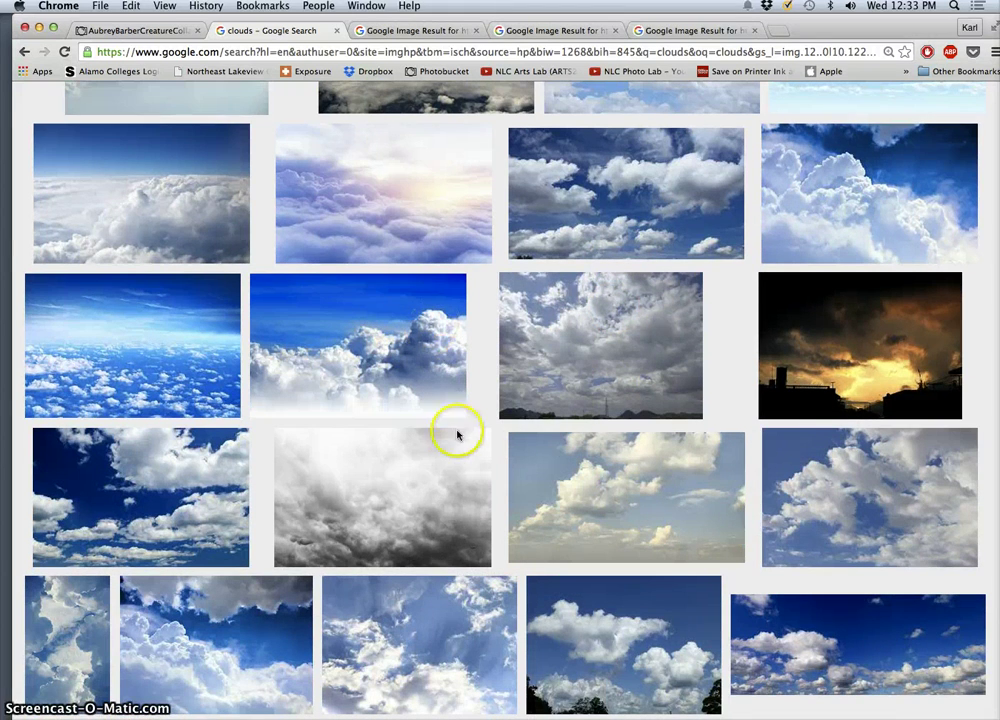
Step: Further down the results, open two more cloud photos in new tabs
scroll(453, 437, down, 10)
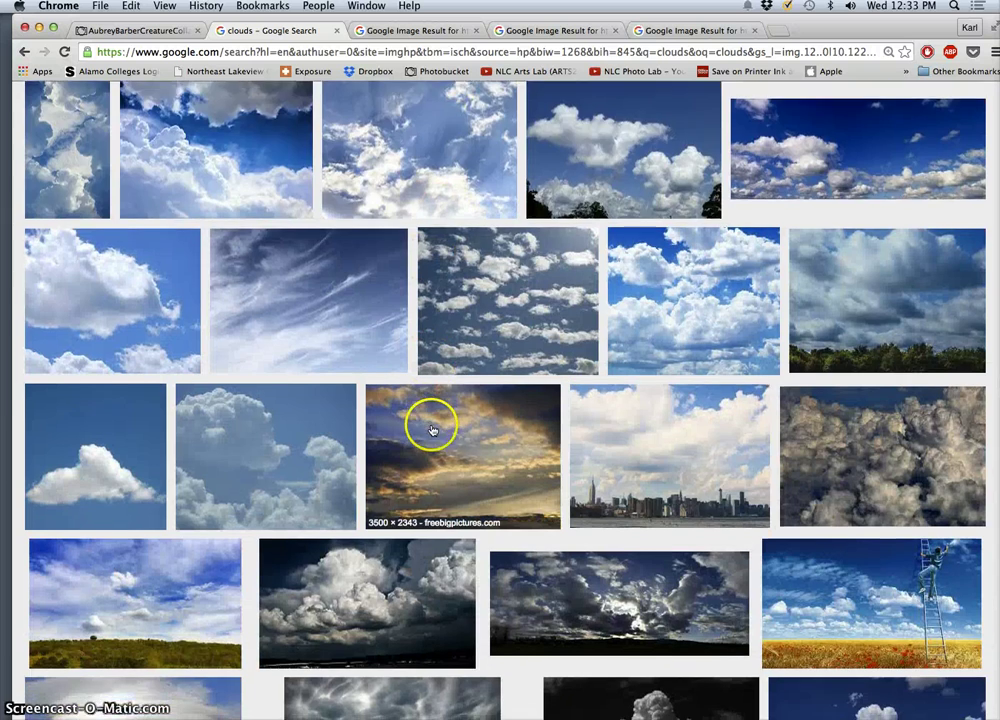
scroll(430, 430, down, 3)
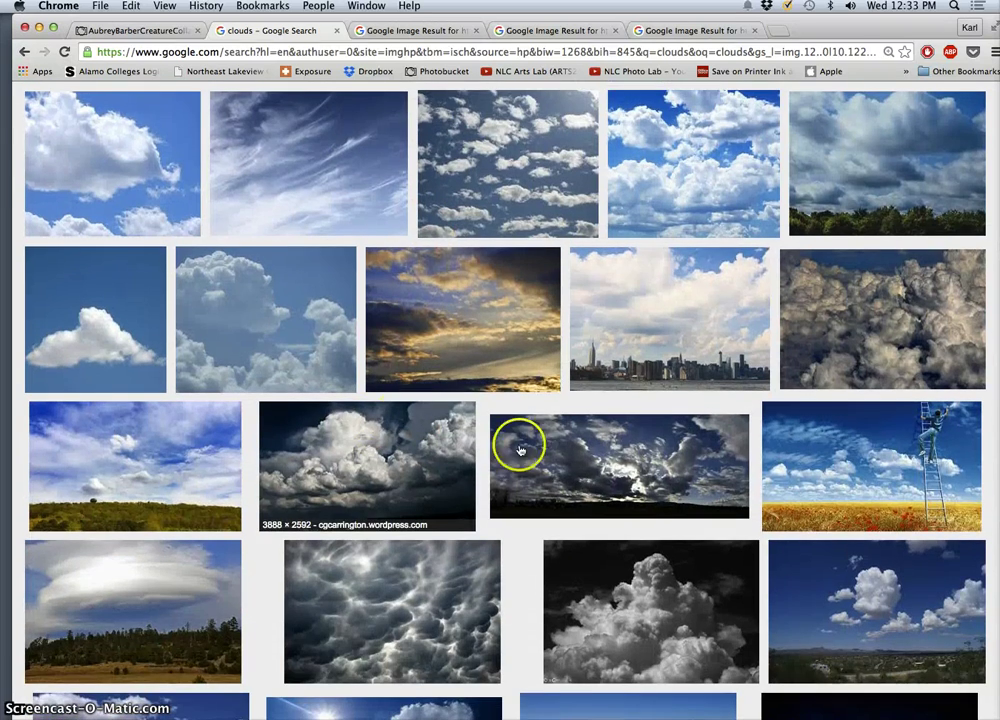
scroll(548, 550, down, 9)
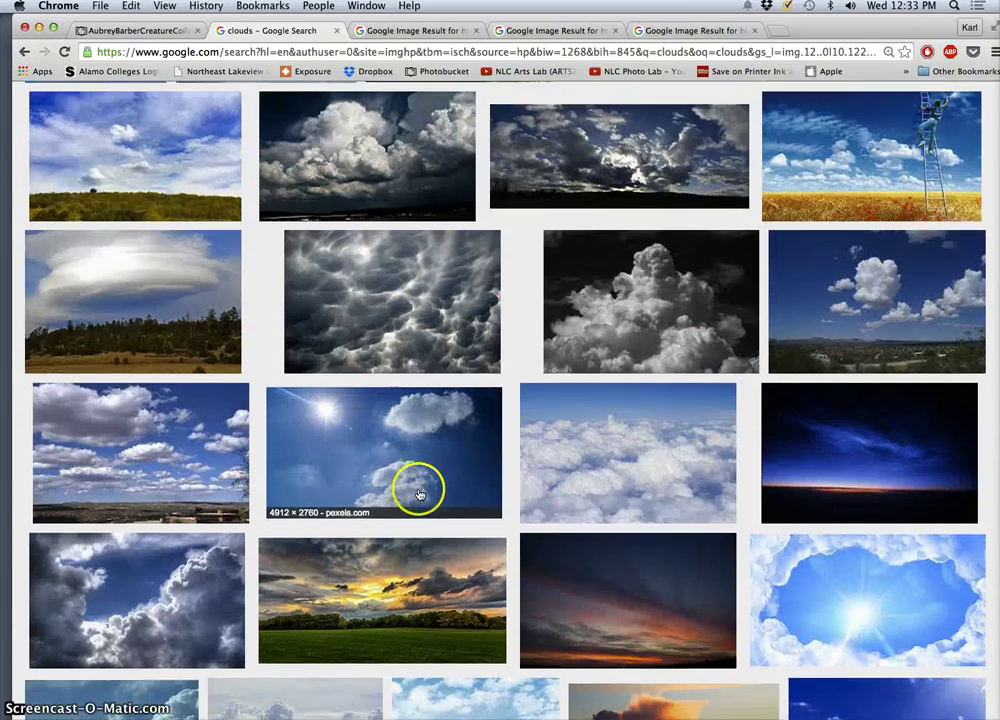
scroll(380, 500, down, 8)
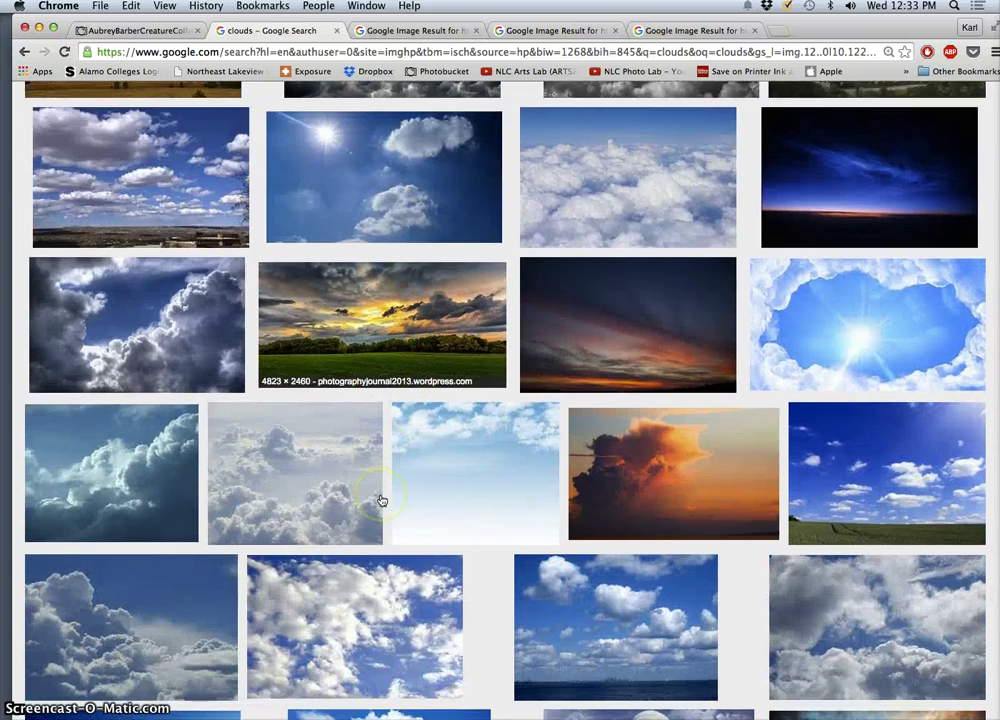
scroll(425, 500, down, 1)
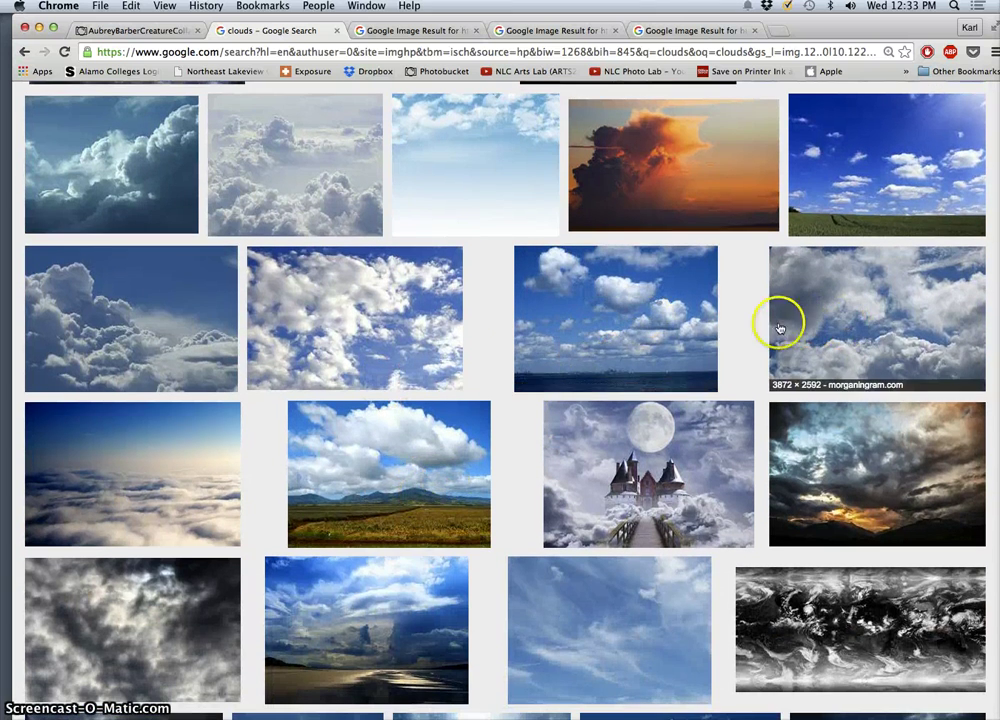
scroll(514, 354, down, 2)
scroll(516, 360, down, 1)
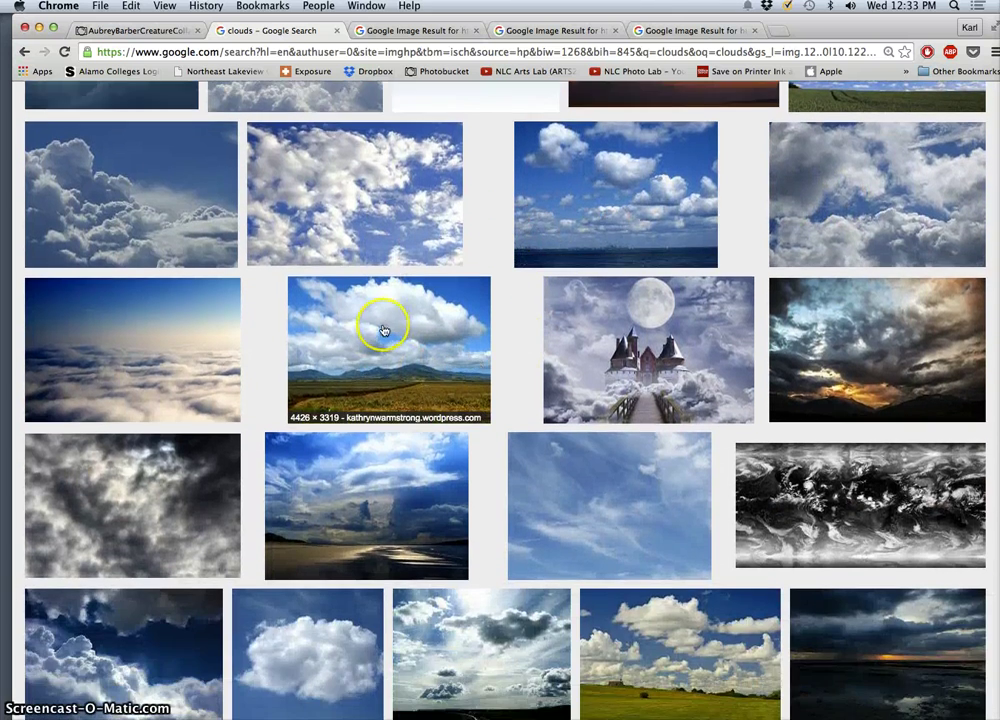
right_click(345, 181)
click(375, 190)
right_click(337, 487)
click(380, 495)
Step: Open the white cumulus image and the top-left cloud image in new tabs
scroll(340, 465, down, 5)
scroll(340, 465, down, 8)
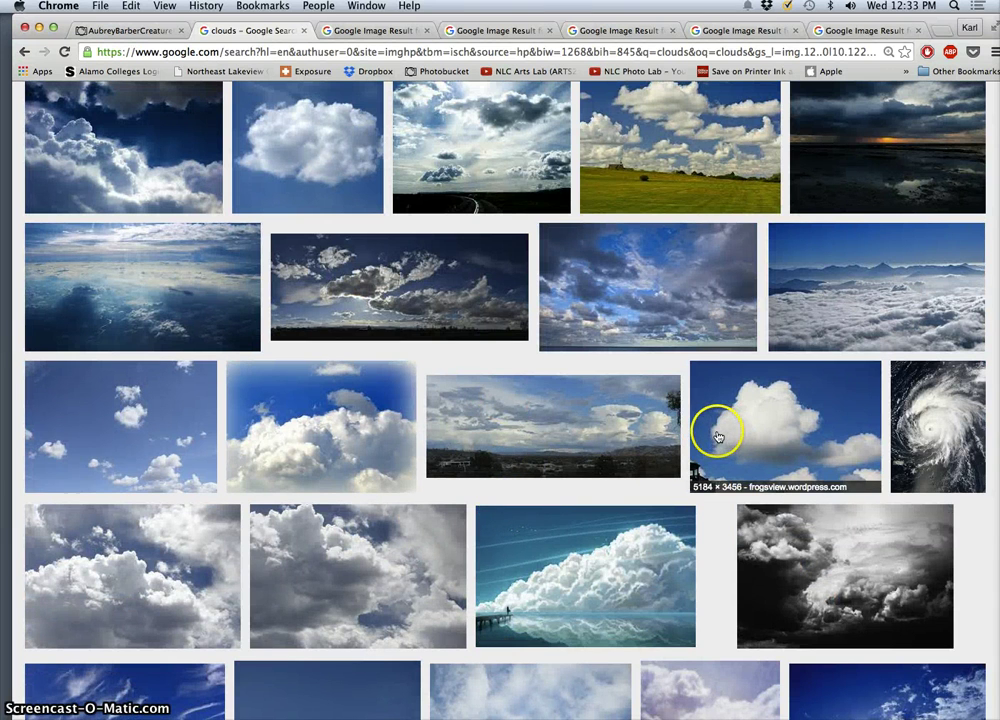
right_click(760, 429)
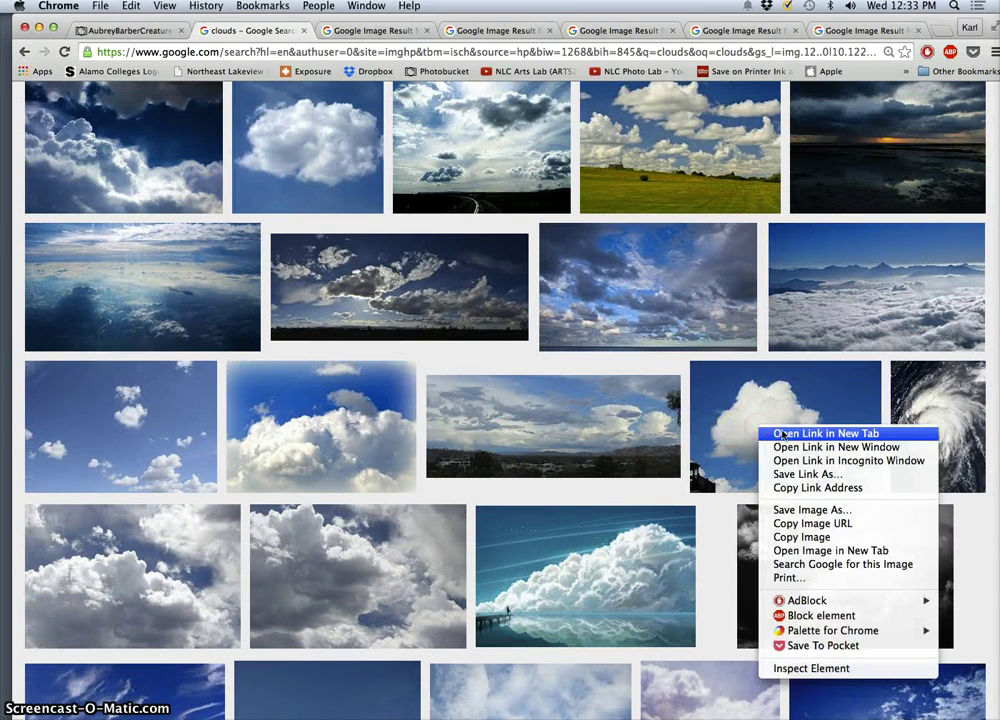
click(782, 432)
scroll(508, 516, down, 4)
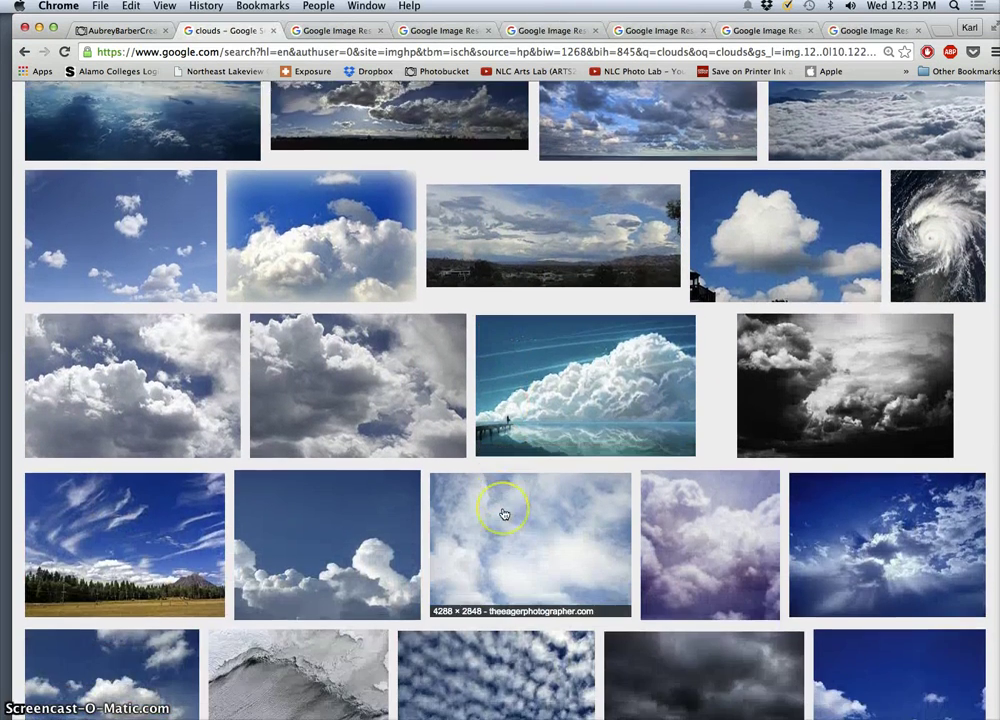
scroll(503, 513, down, 10)
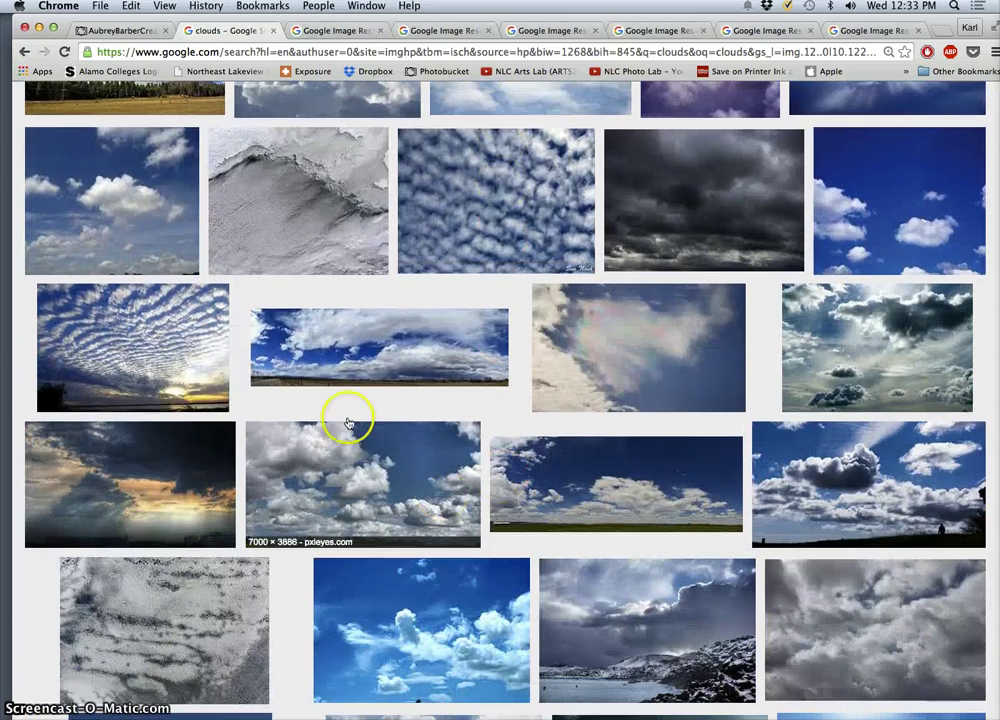
right_click(114, 184)
click(136, 196)
Step: Open a white-cloud photo and another cloud photo in new tabs
scroll(432, 487, down, 6)
scroll(475, 505, down, 4)
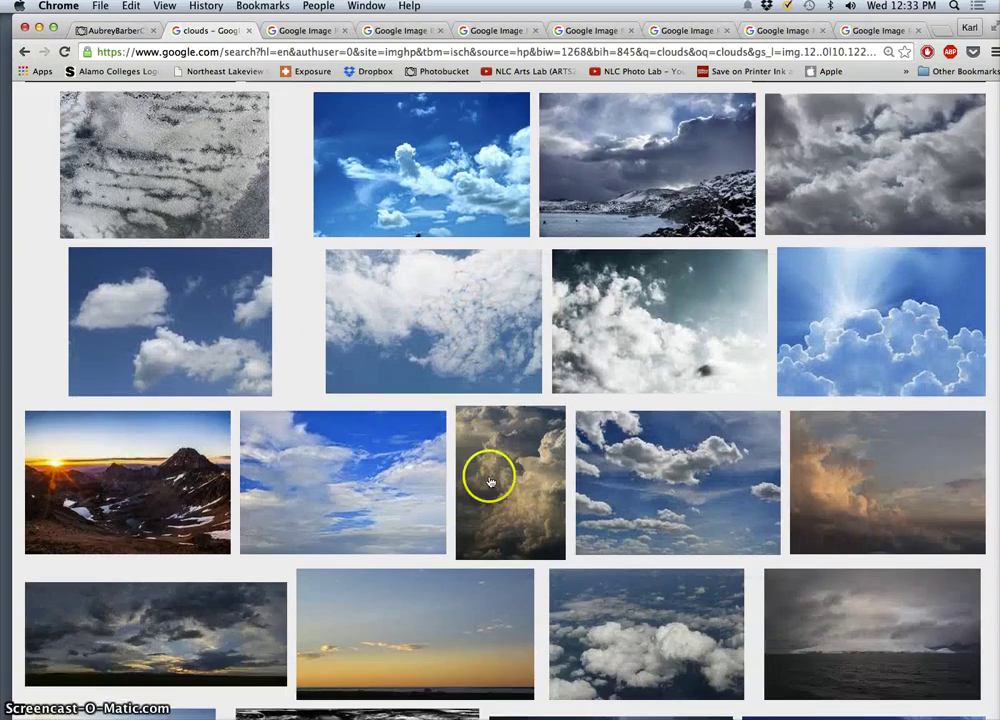
scroll(576, 496, down, 5)
scroll(565, 495, down, 10)
scroll(561, 496, down, 1)
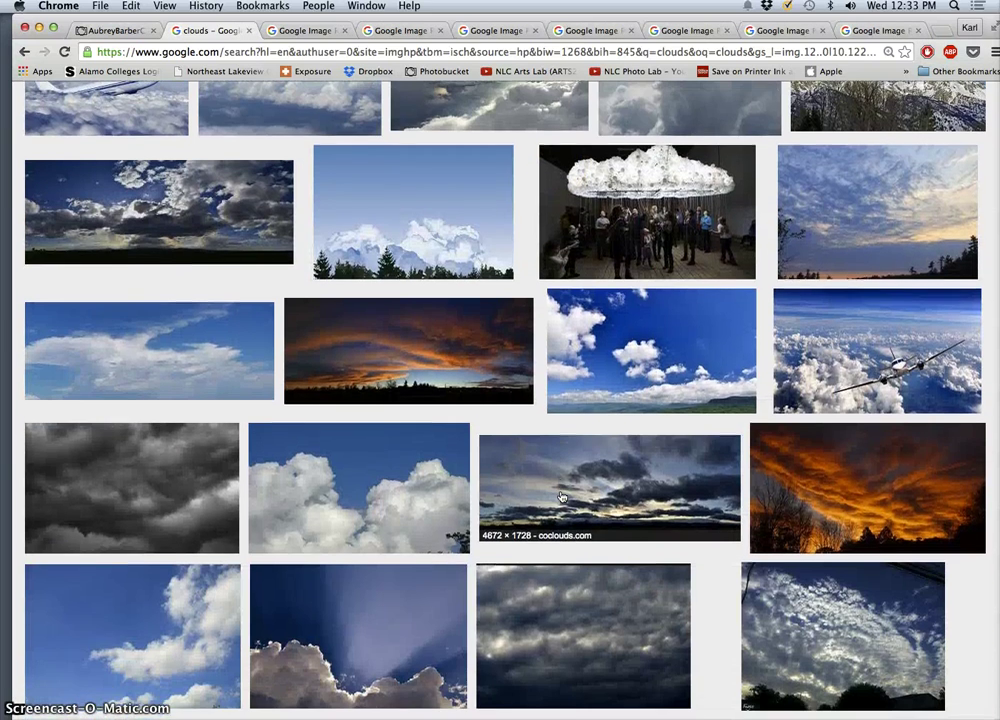
right_click(400, 484)
click(437, 491)
right_click(179, 606)
click(196, 496)
Step: Open another white-cloud photo and the quotesgram cloud photo in new tabs
scroll(356, 563, down, 2)
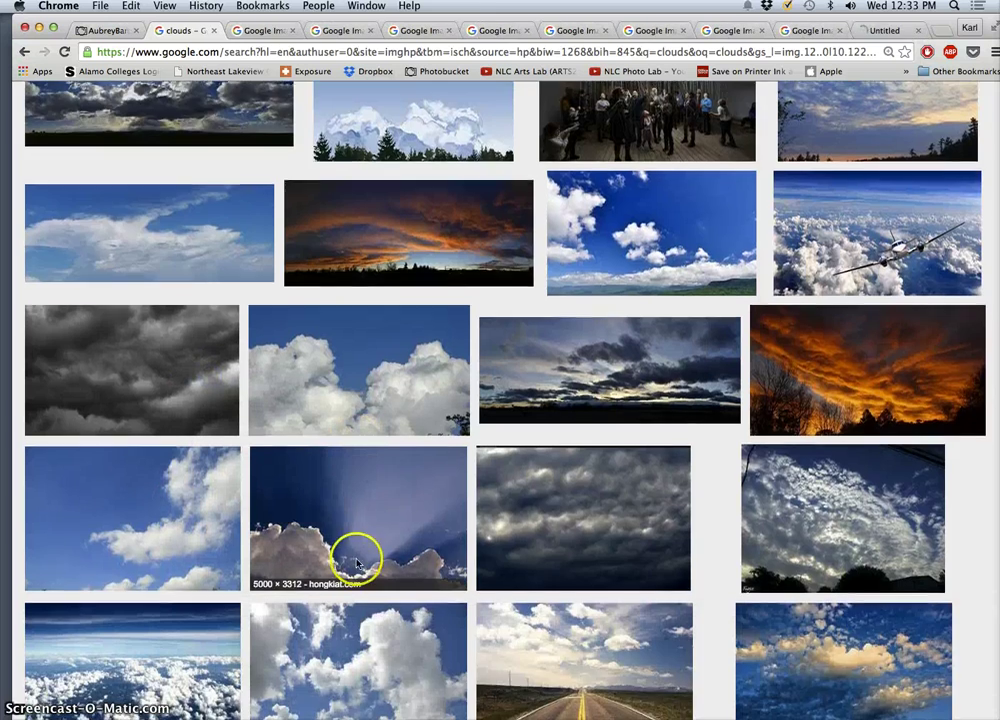
scroll(407, 582, down, 4)
right_click(395, 458)
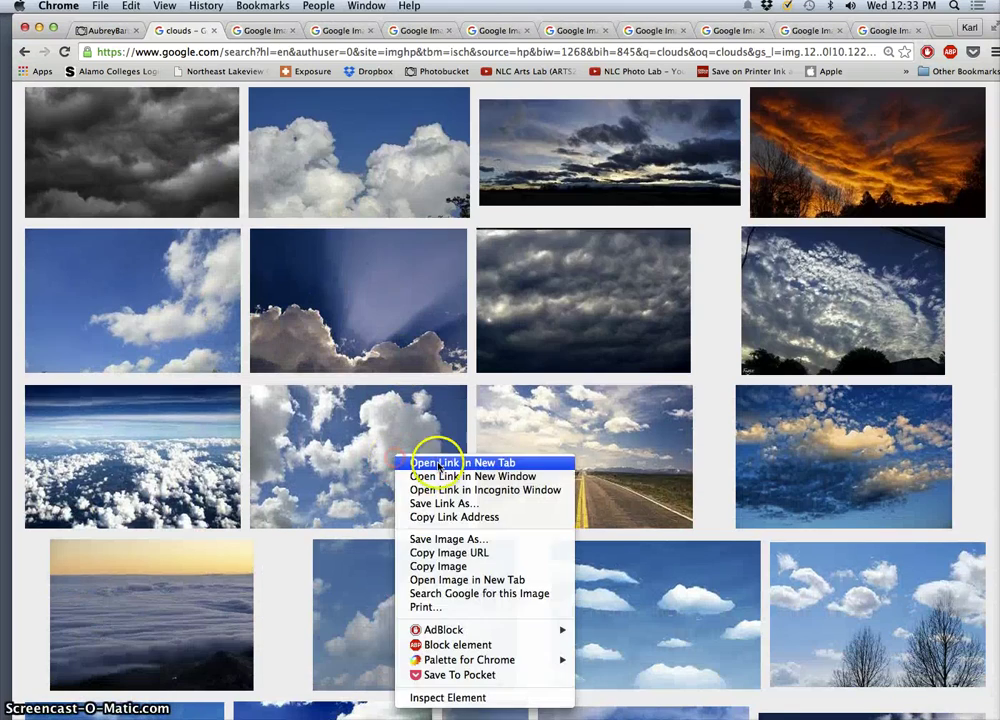
click(440, 465)
scroll(613, 556, down, 4)
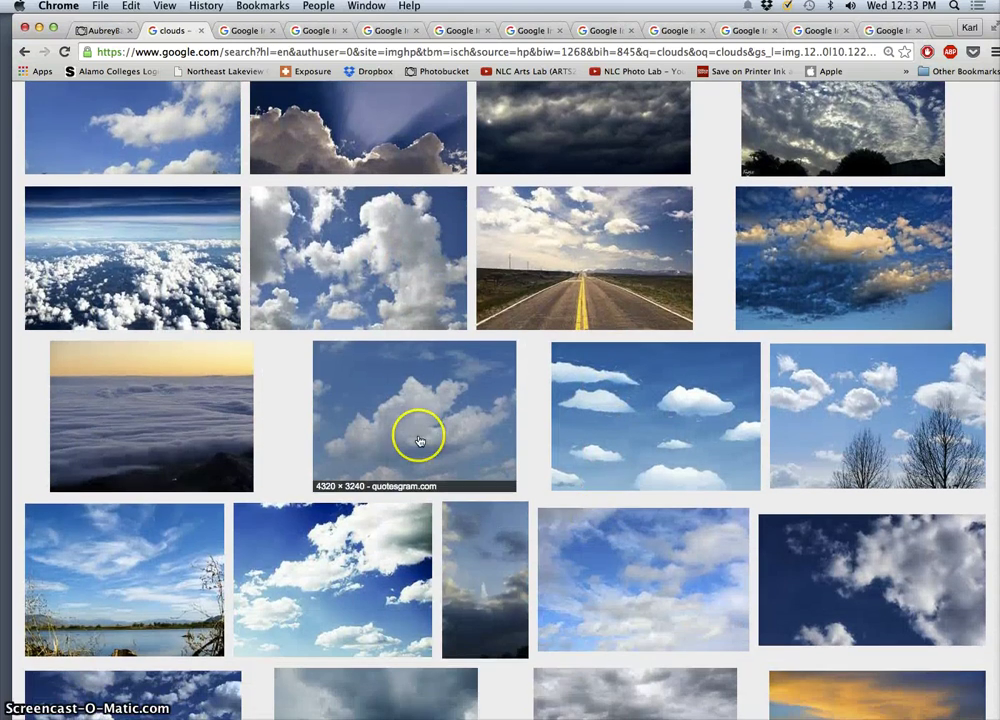
right_click(418, 440)
click(450, 440)
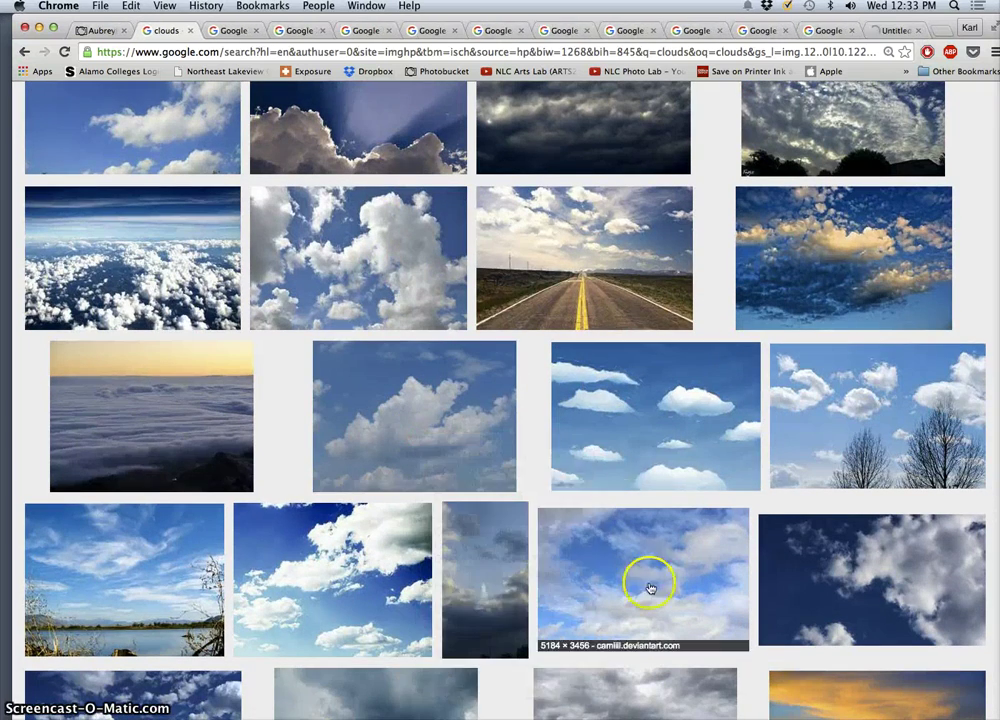
Step: Scroll further down through the remaining clouds results
scroll(521, 596, down, 5)
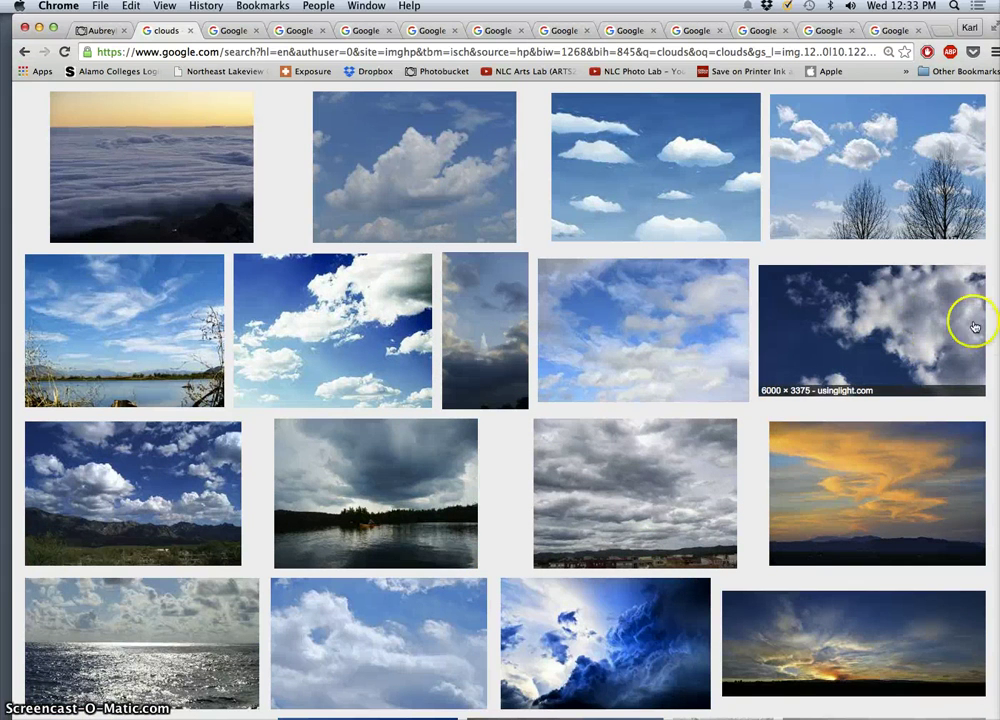
scroll(630, 512, down, 2)
scroll(300, 440, down, 4)
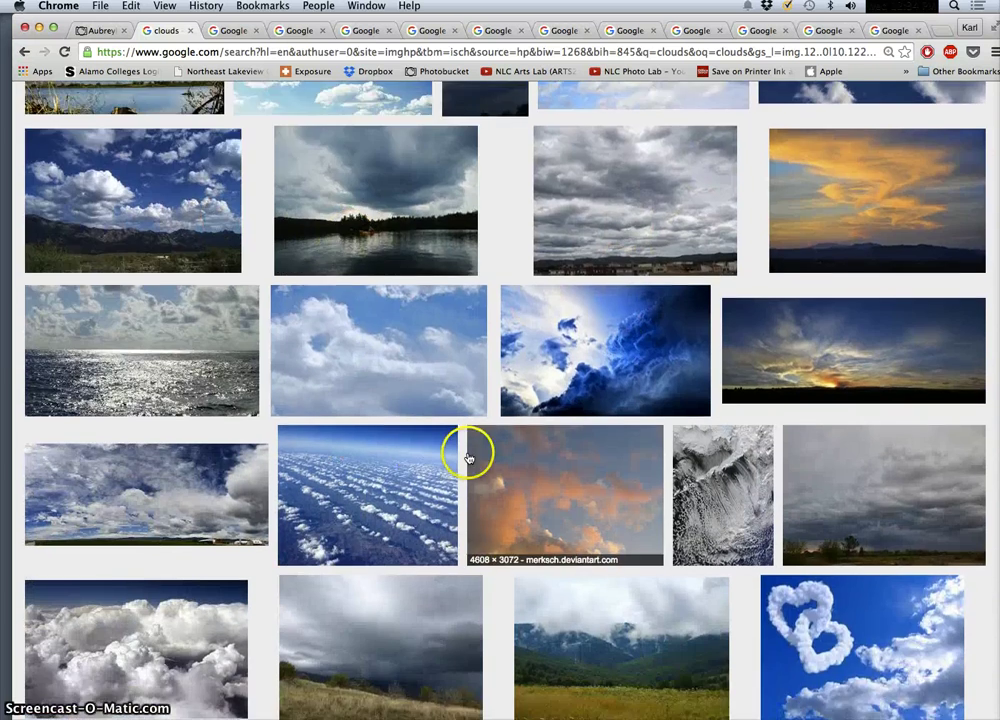
scroll(466, 455, down, 5)
scroll(547, 431, down, 2)
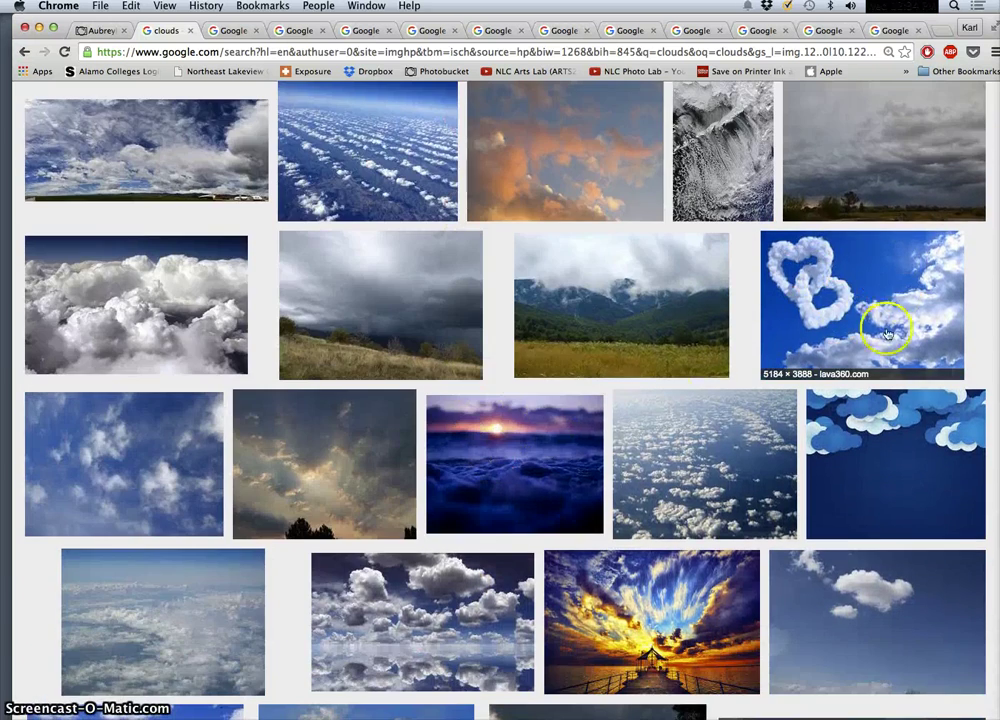
scroll(576, 428, down, 7)
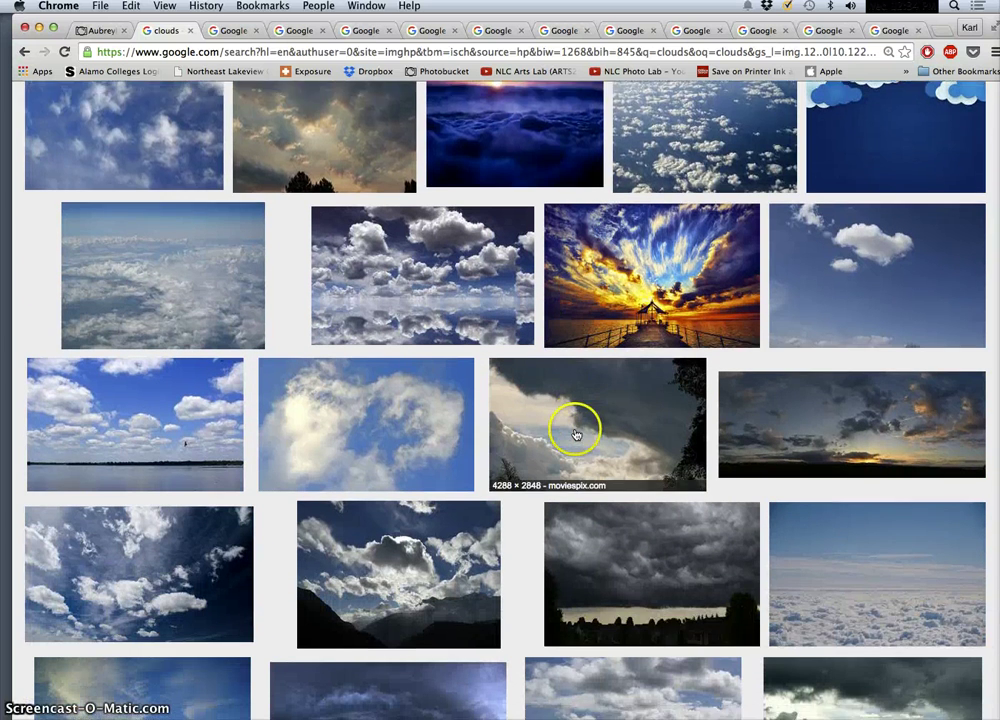
scroll(576, 433, down, 3)
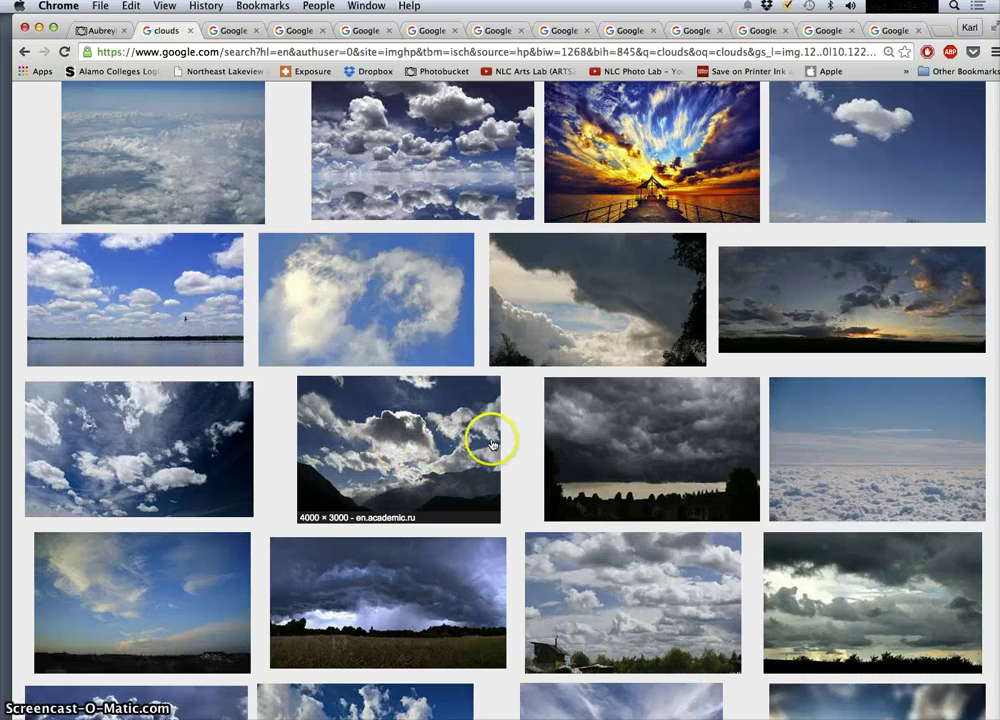
scroll(545, 442, down, 15)
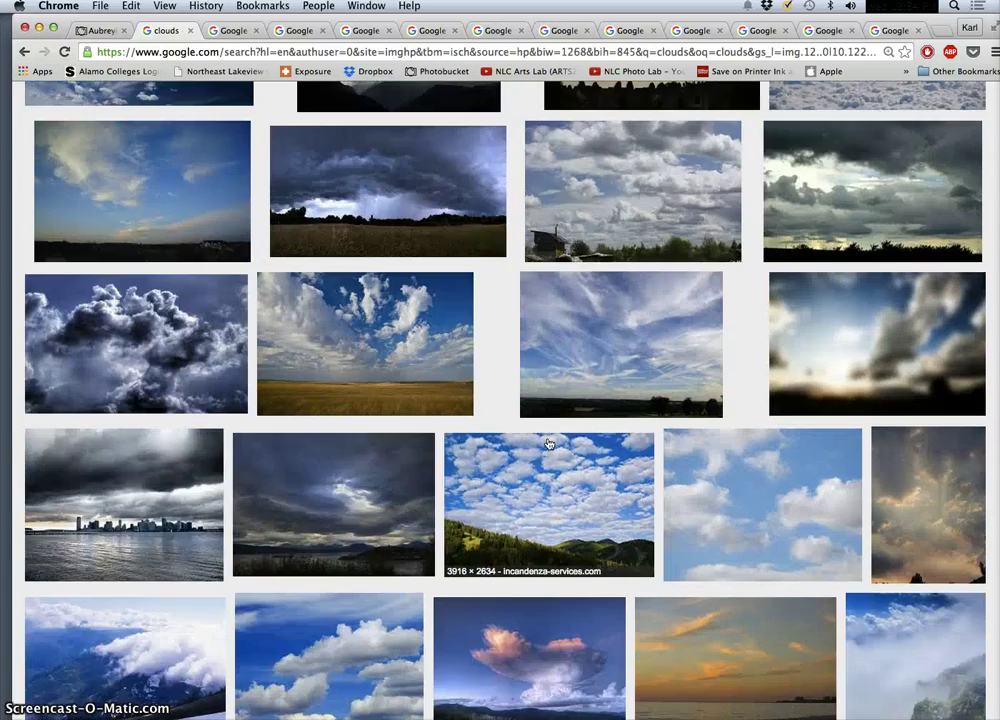
scroll(548, 442, down, 4)
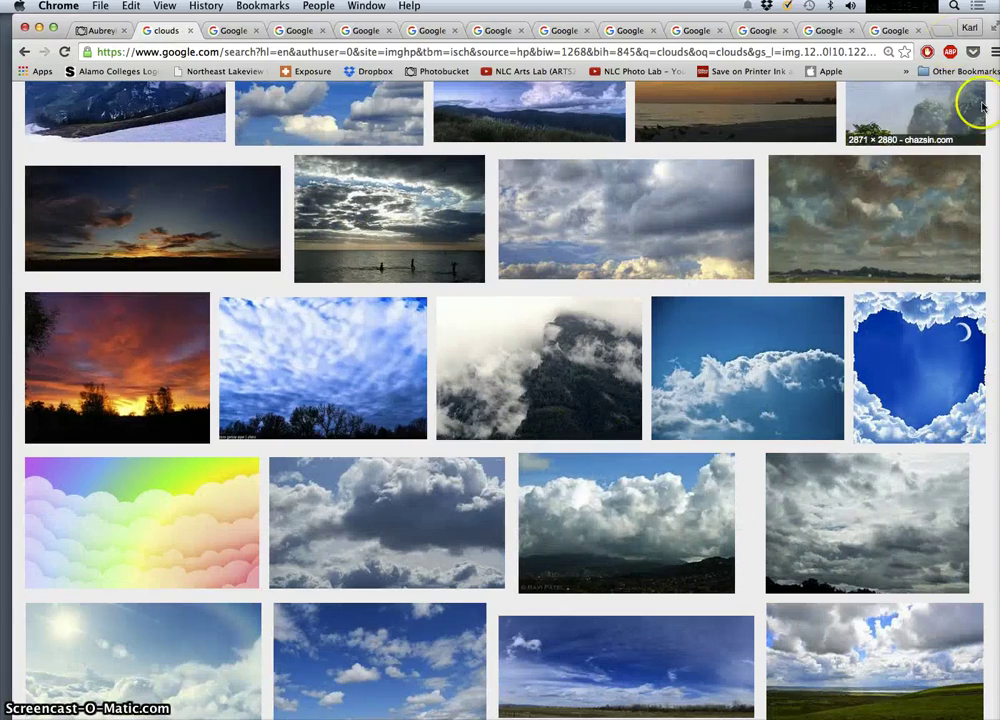
scroll(864, 263, down, 20)
scroll(865, 266, down, 20)
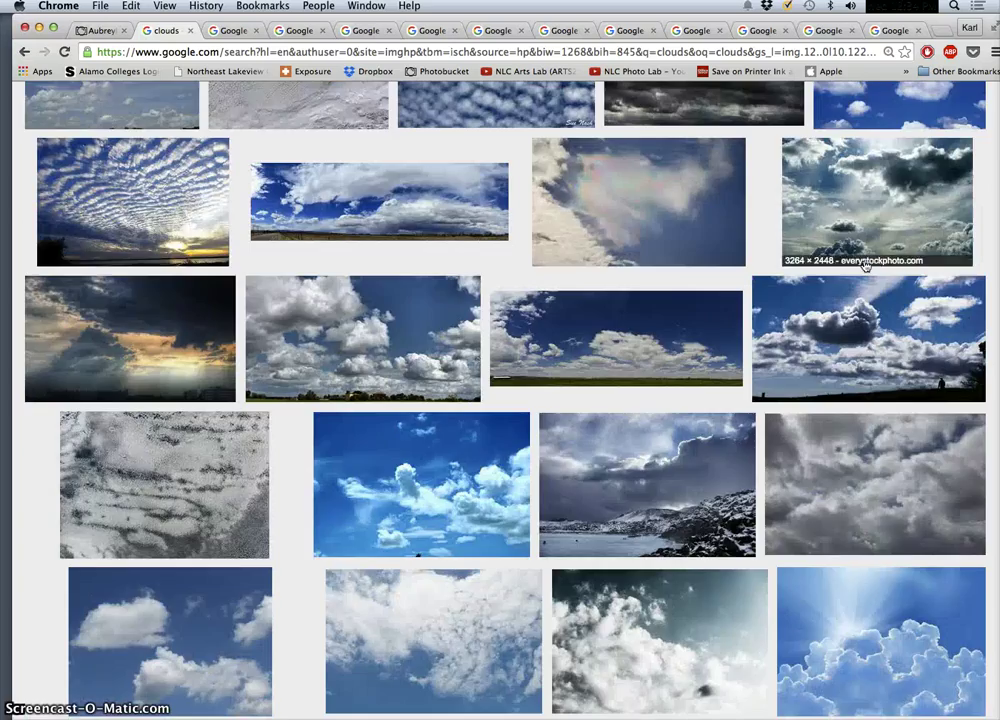
Step: Restrict the clouds image results to sizes larger than 12 MP
key(Home)
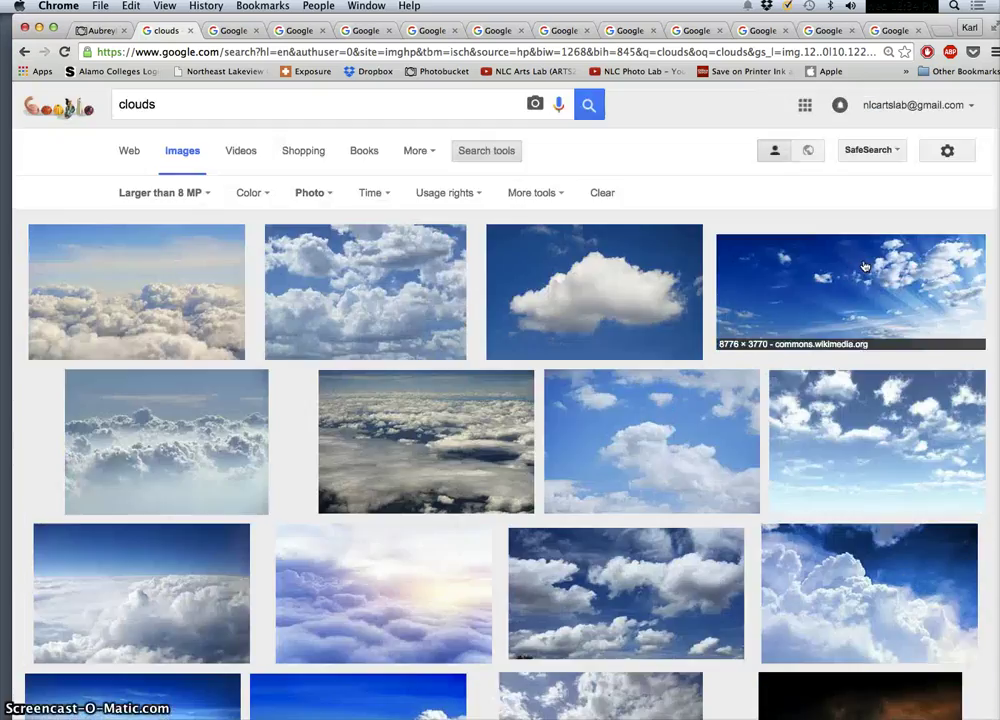
click(198, 192)
mouse_move(259, 318)
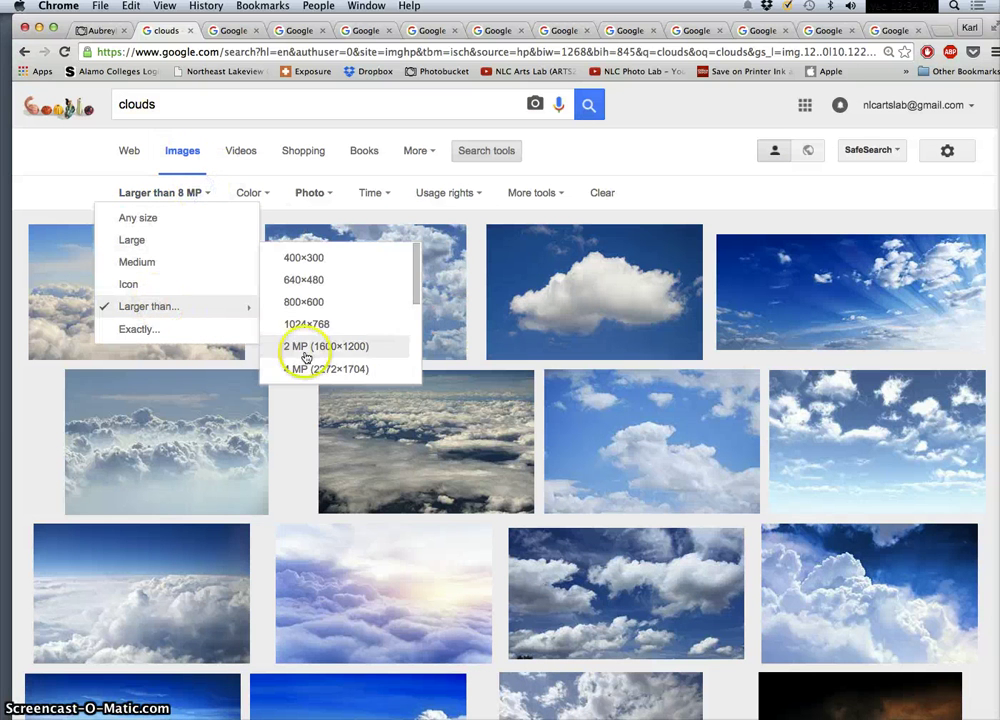
scroll(306, 353, down, 4)
scroll(306, 353, up, 1)
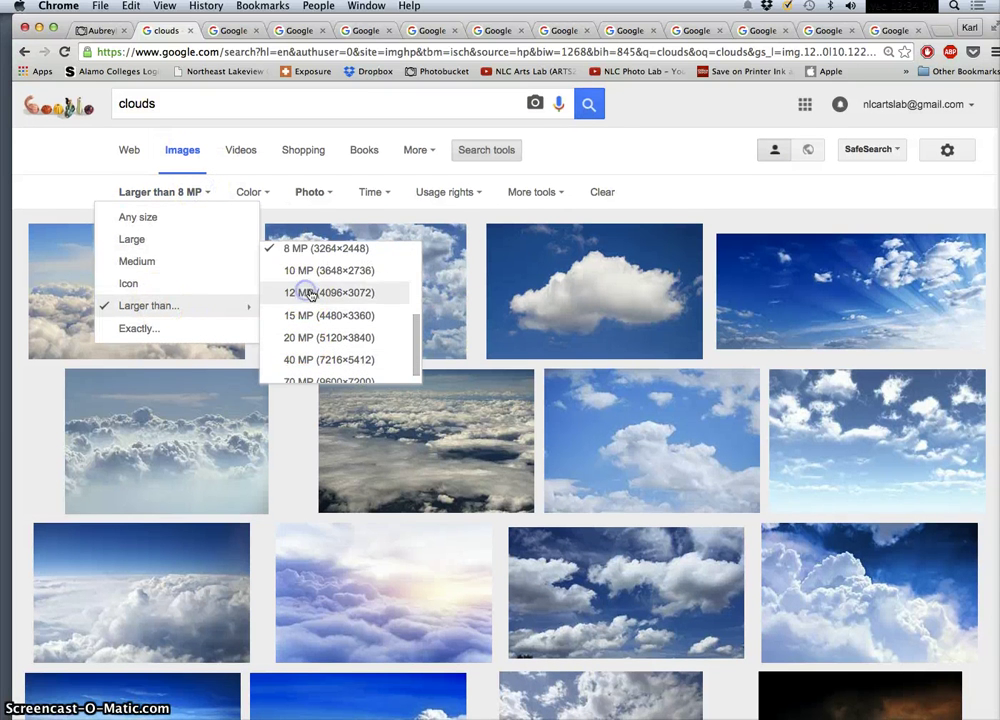
click(345, 297)
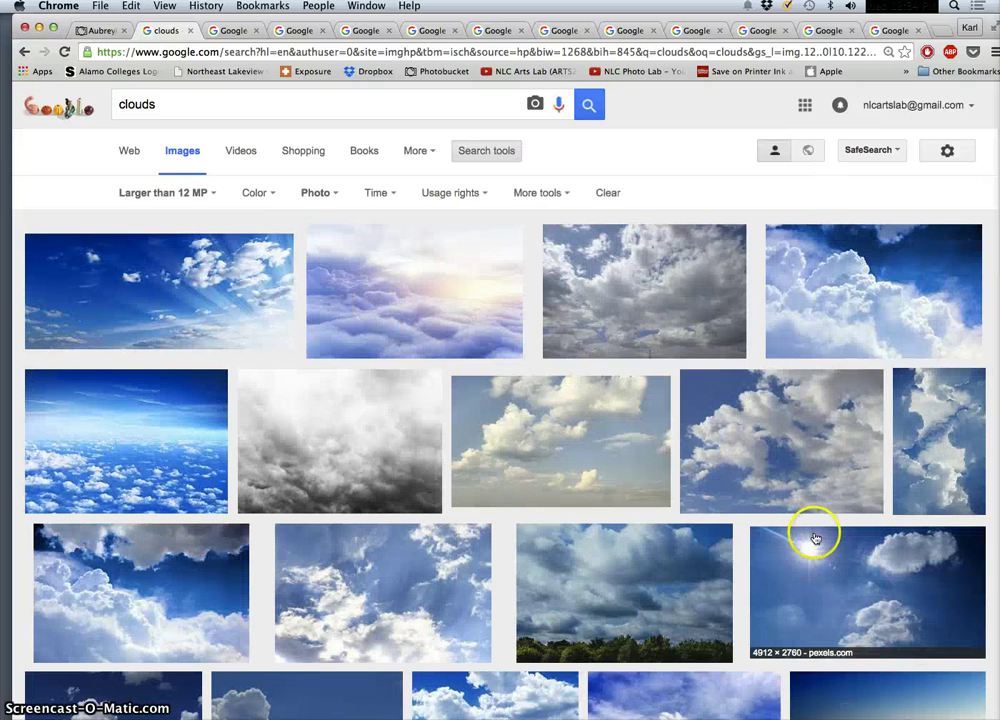
Step: Open the puffy rockfarmer cloud photo in a new tab
scroll(787, 528, down, 4)
scroll(787, 528, down, 10)
scroll(787, 528, down, 11)
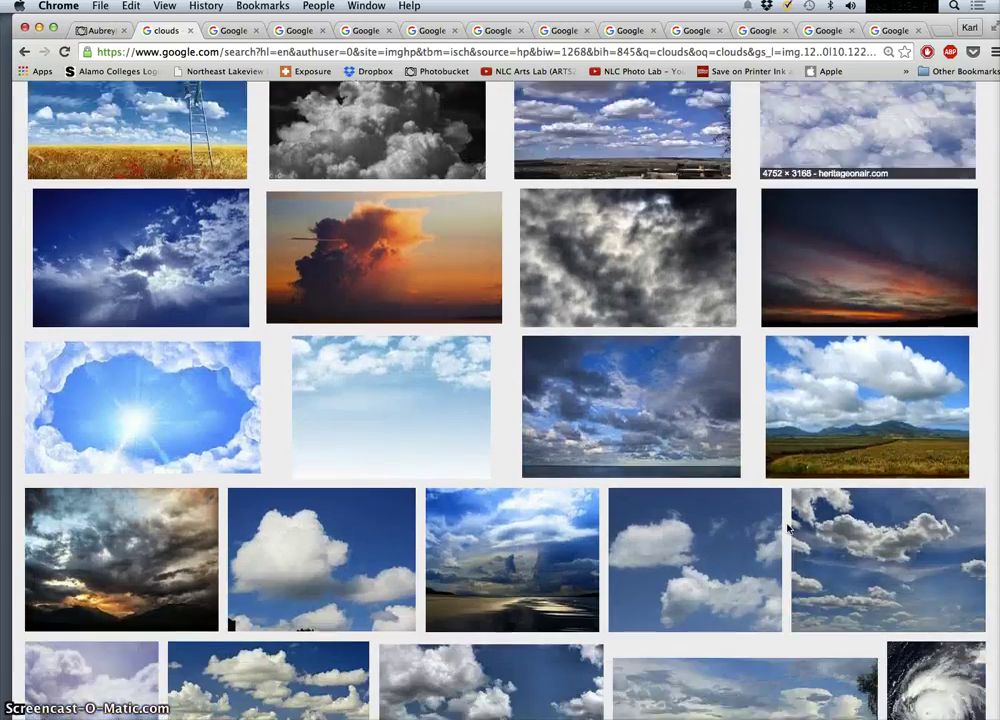
scroll(787, 528, down, 5)
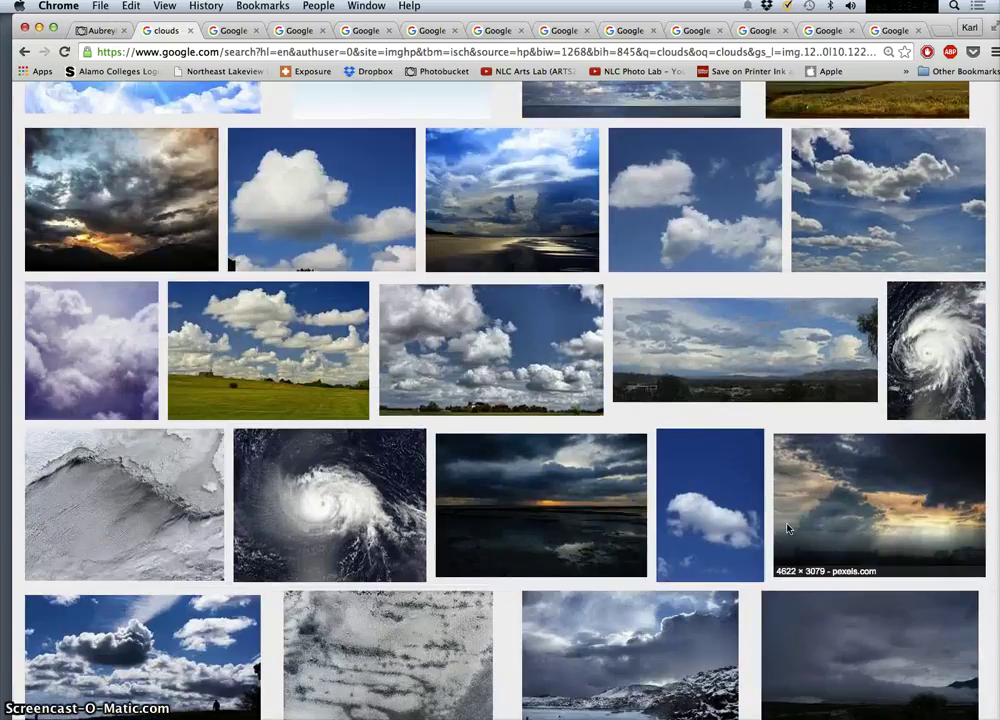
scroll(787, 528, down, 10)
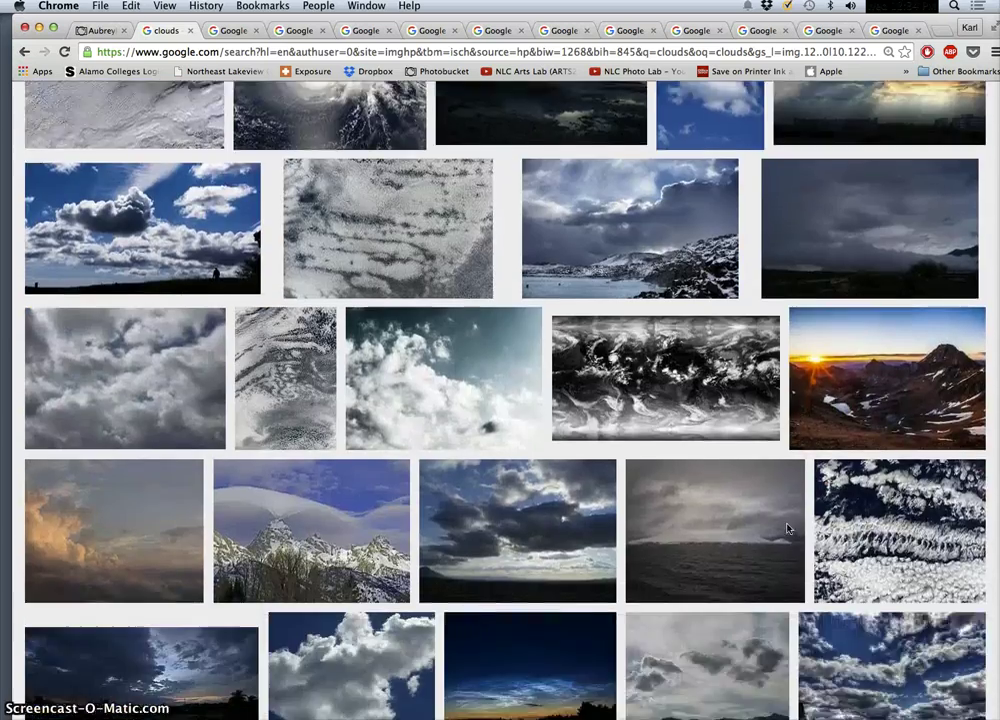
scroll(787, 528, down, 4)
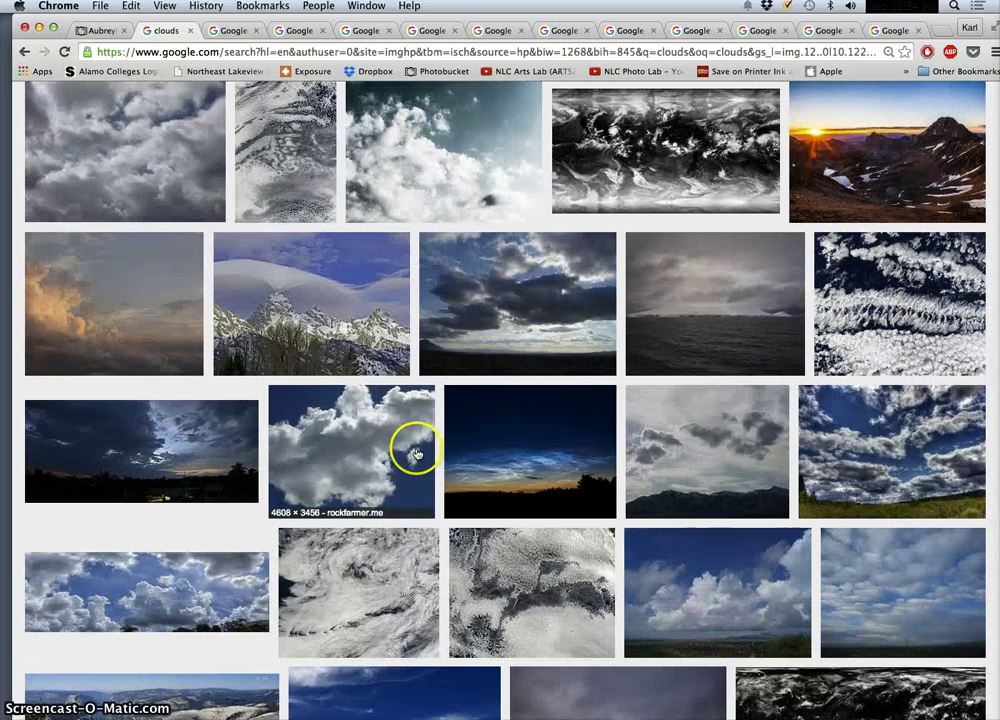
right_click(354, 446)
click(392, 446)
Step: Open the grey Youngzine clouds photo in a new tab
scroll(543, 473, down, 2)
scroll(544, 472, down, 1)
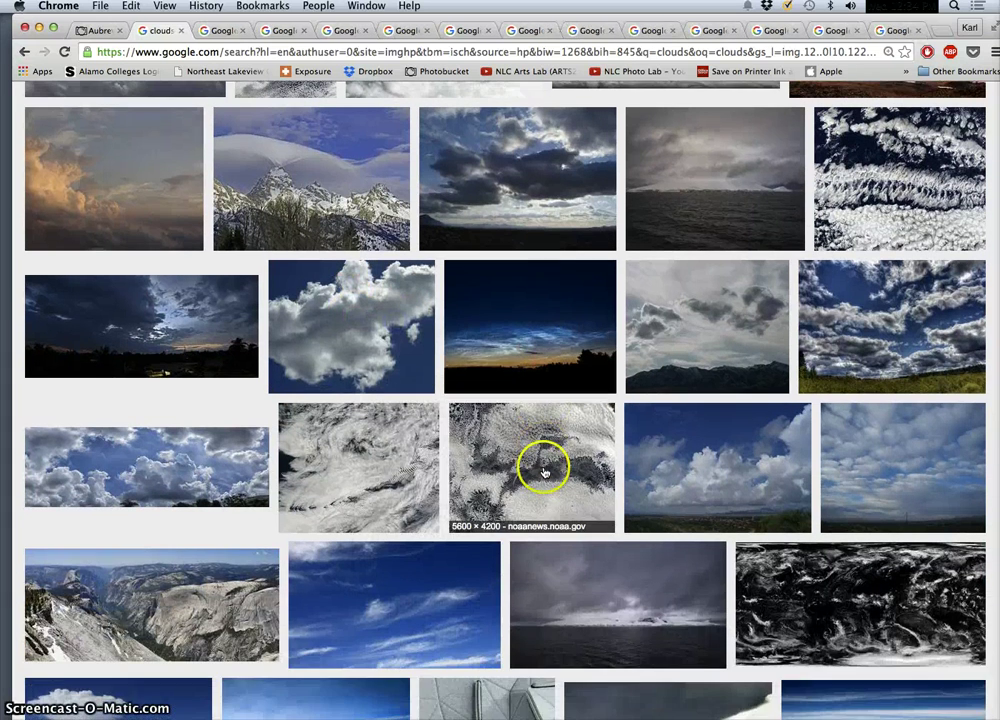
scroll(549, 470, up, 10)
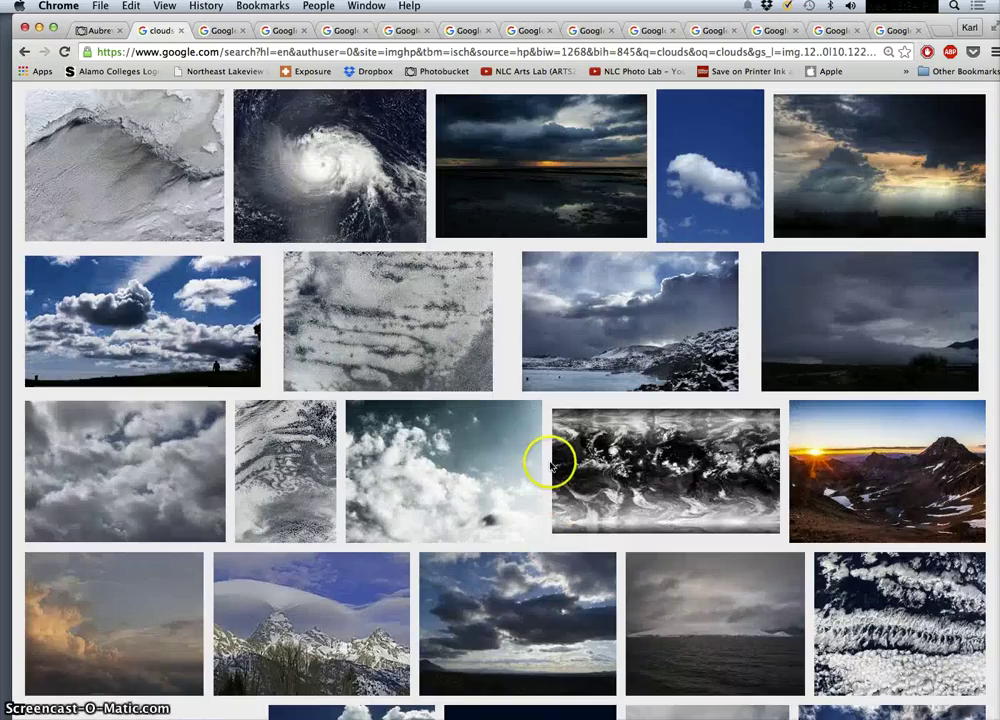
scroll(560, 335, down, 4)
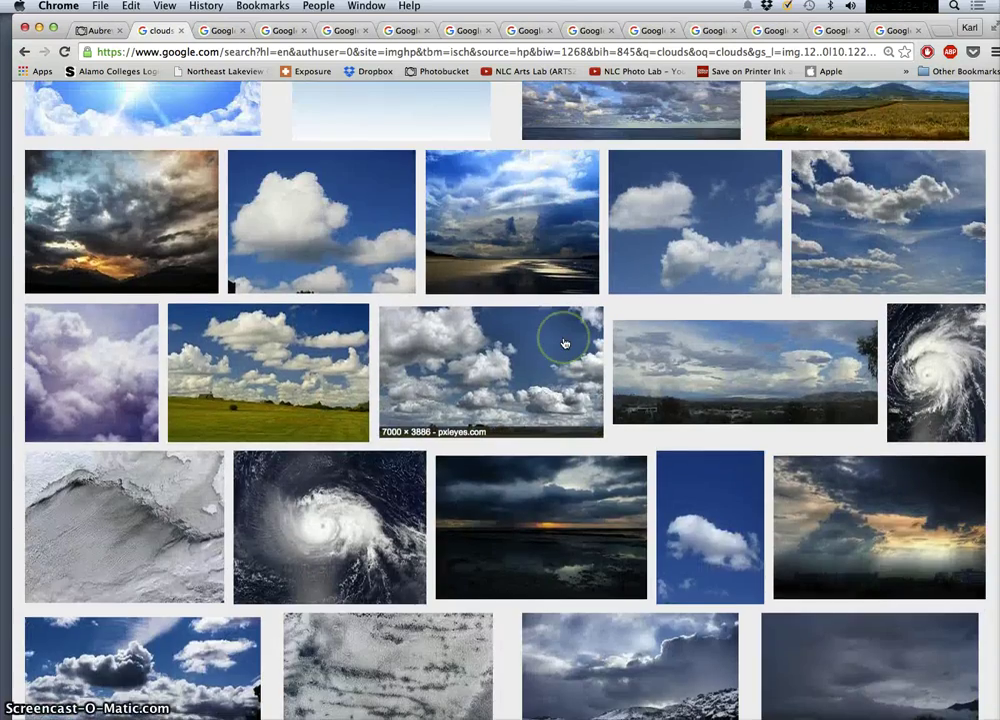
scroll(565, 340, up, 2)
scroll(565, 342, up, 15)
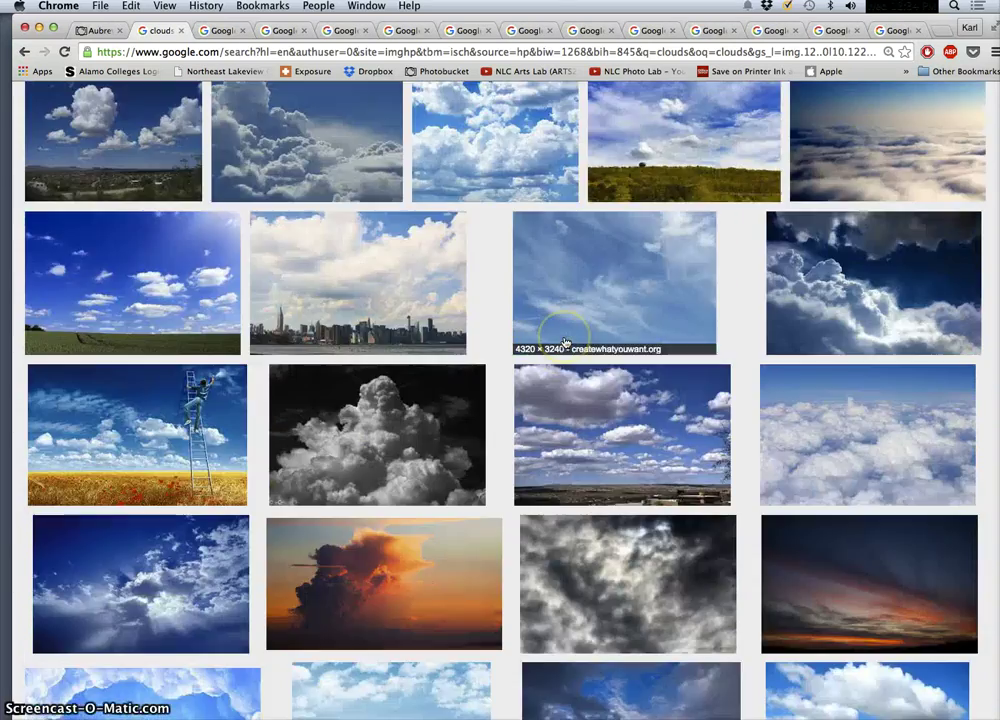
scroll(565, 342, up, 6)
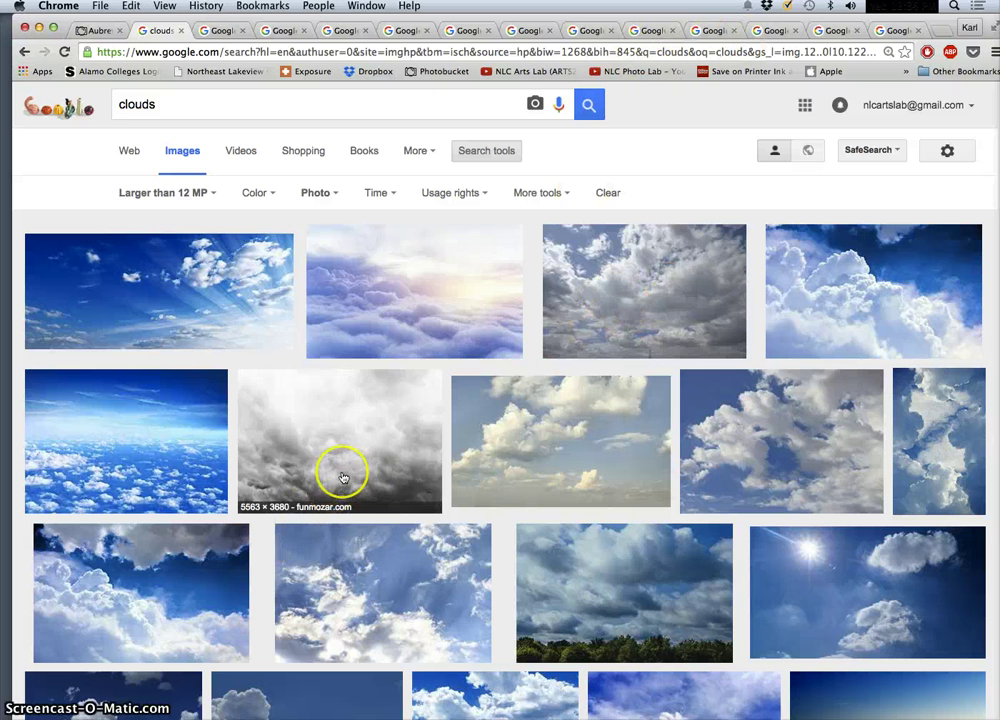
right_click(675, 294)
click(706, 298)
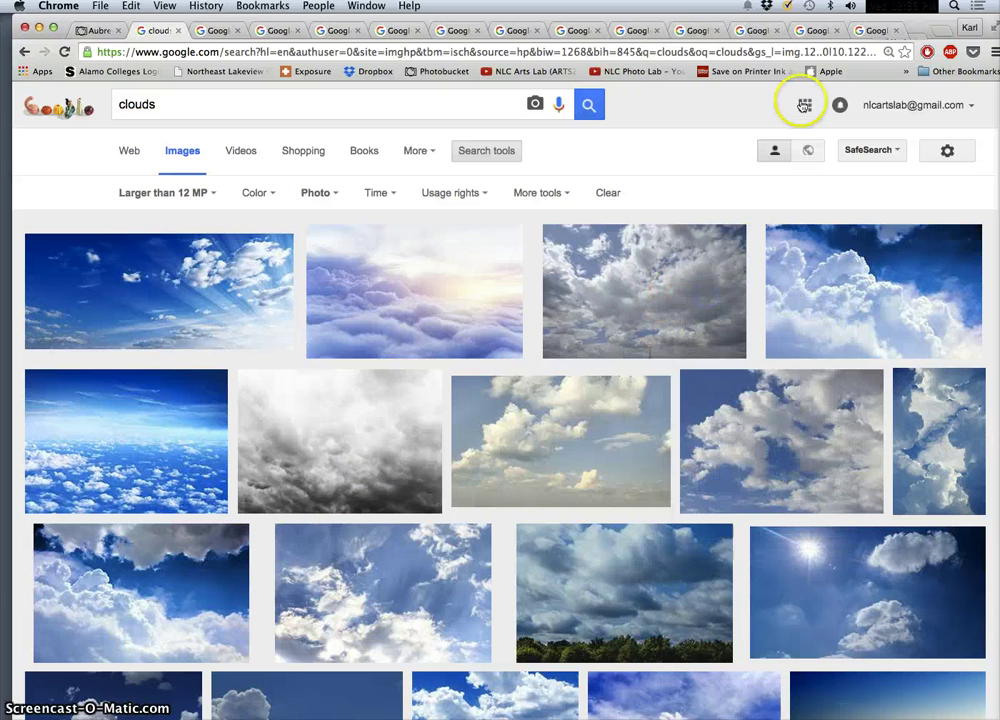
Step: Drag the cloudy-sky photo from its Chrome tab into the Photoshop collage as Layer 1
click(895, 32)
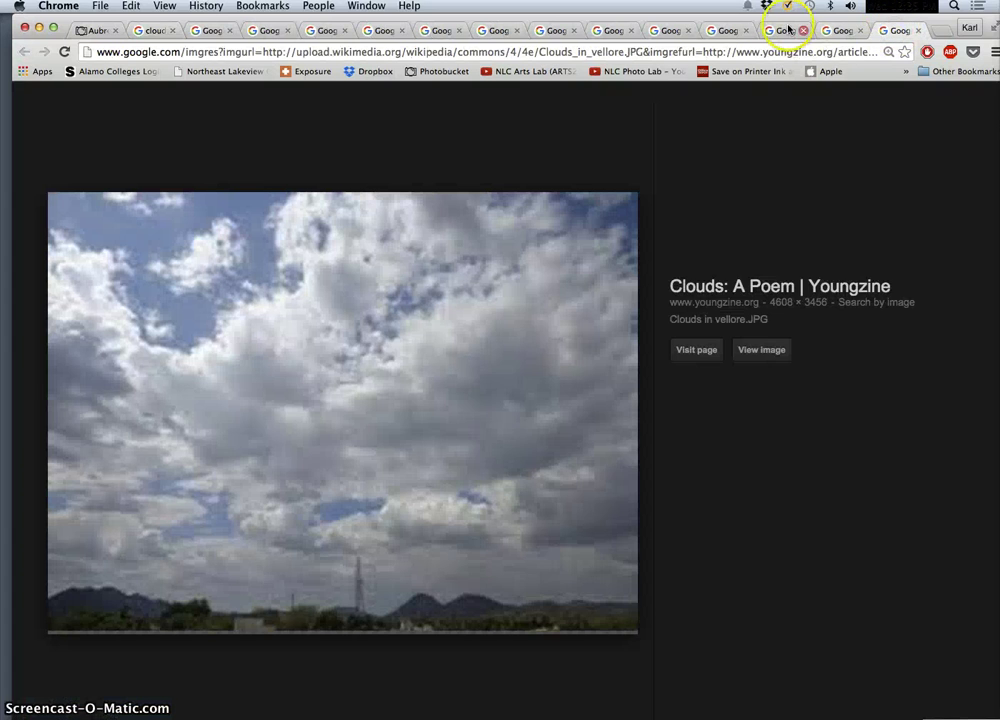
drag(783, 20, 882, 181)
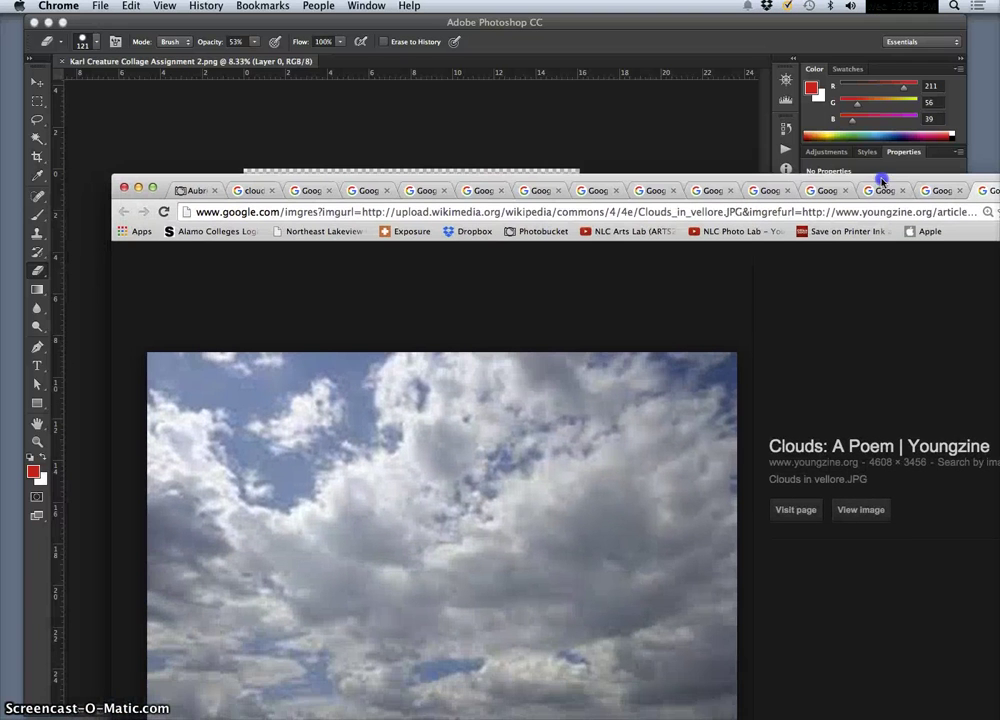
click(943, 192)
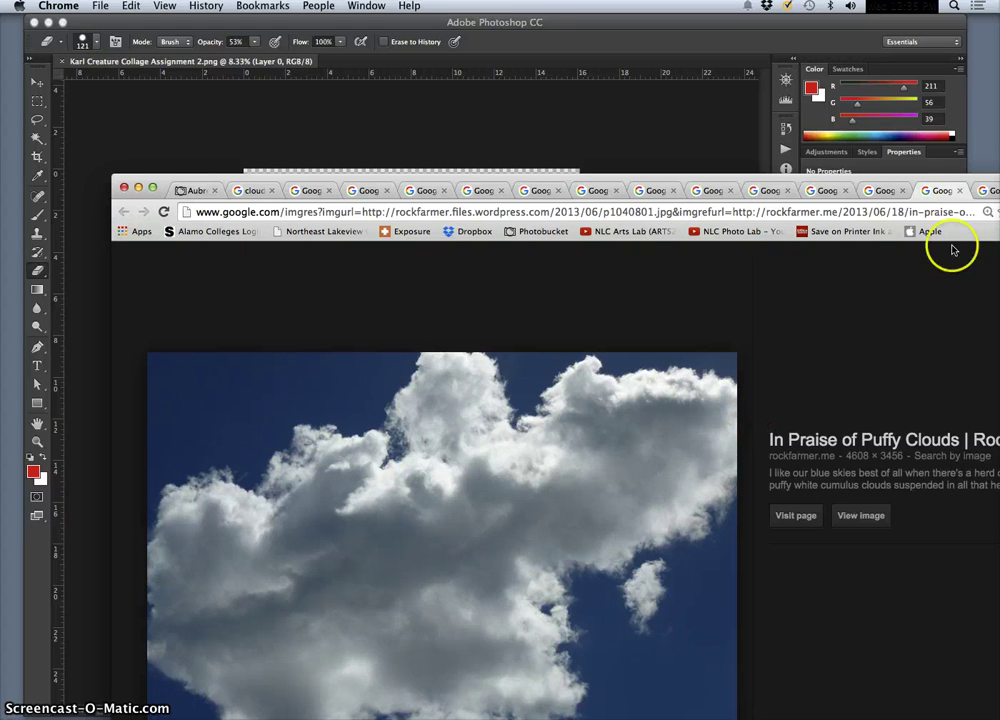
click(996, 192)
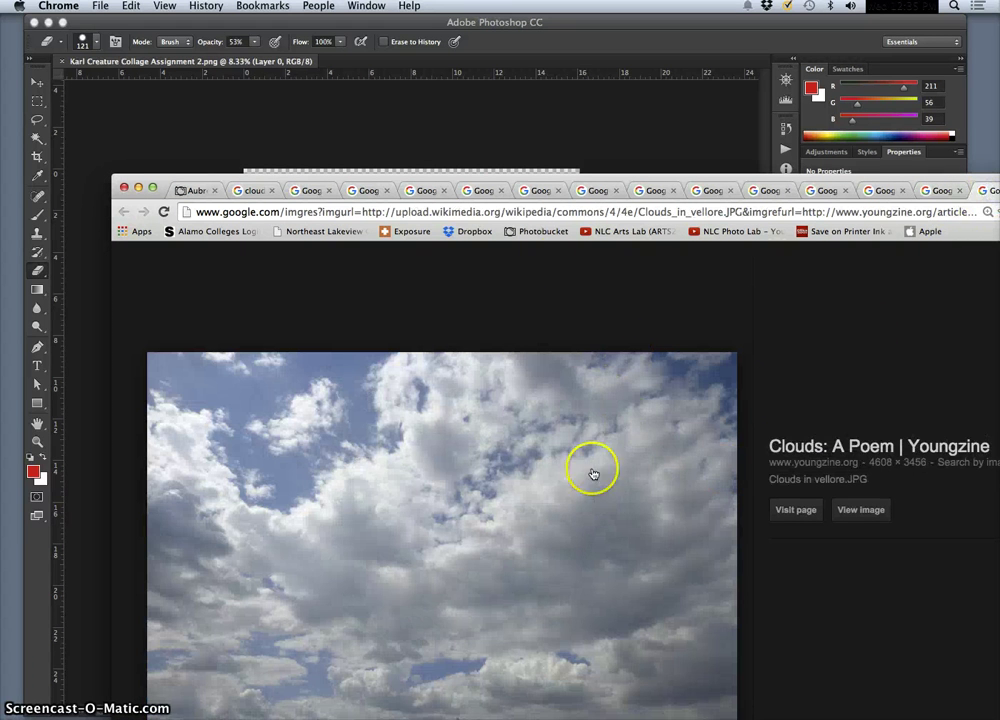
drag(563, 168, 770, 70)
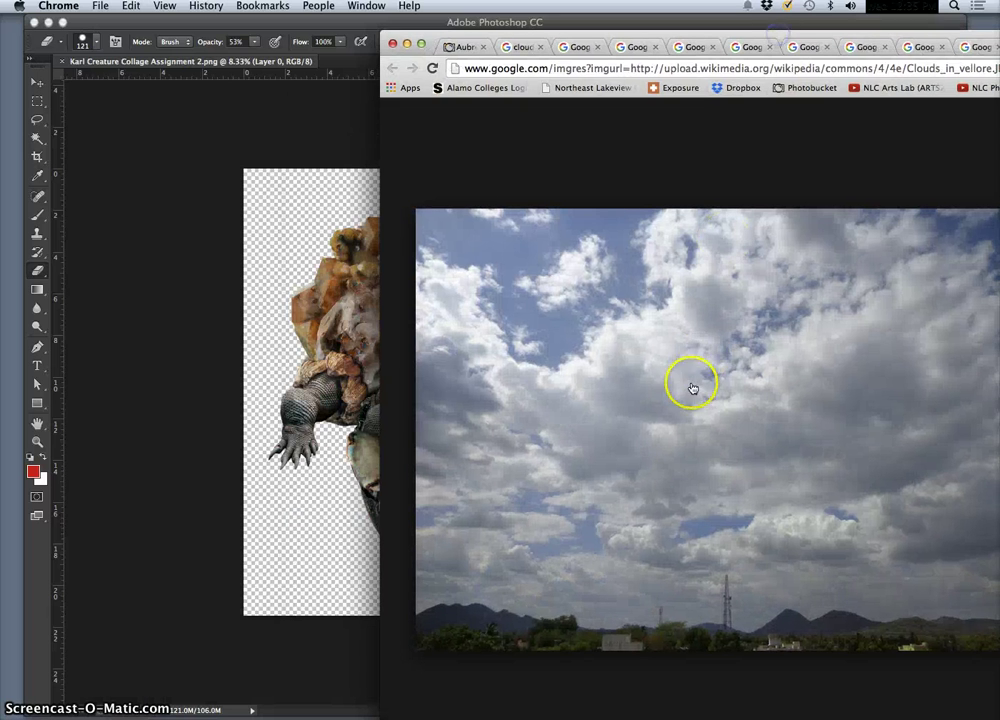
drag(690, 387, 339, 368)
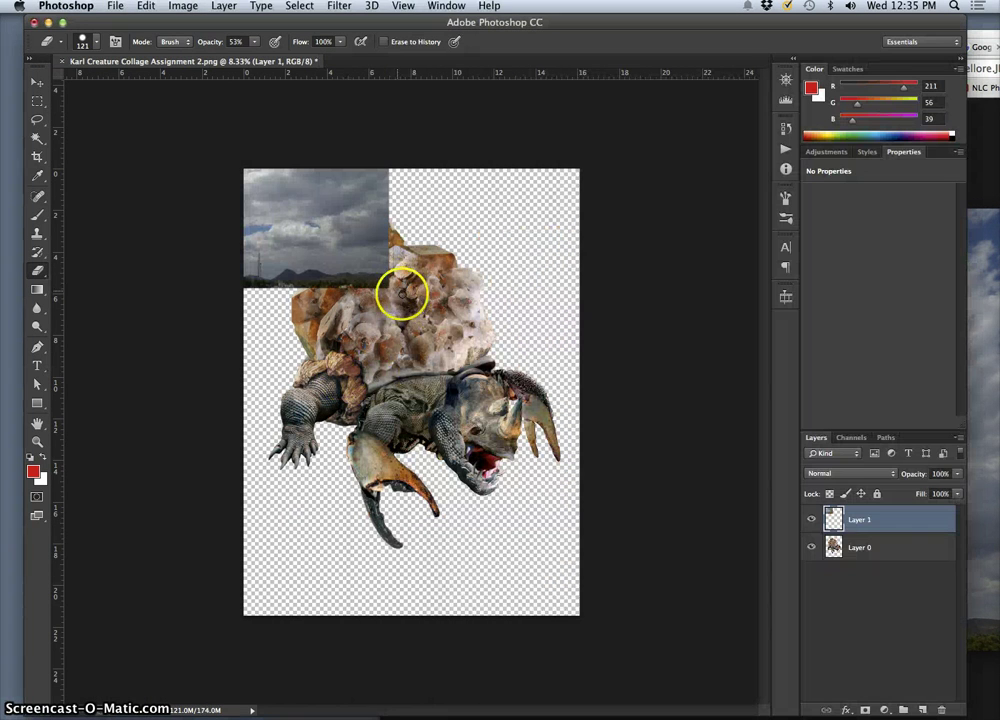
Step: Free-transform the cloud layer, scaling and moving it to cover nearly the whole canvas
click(38, 85)
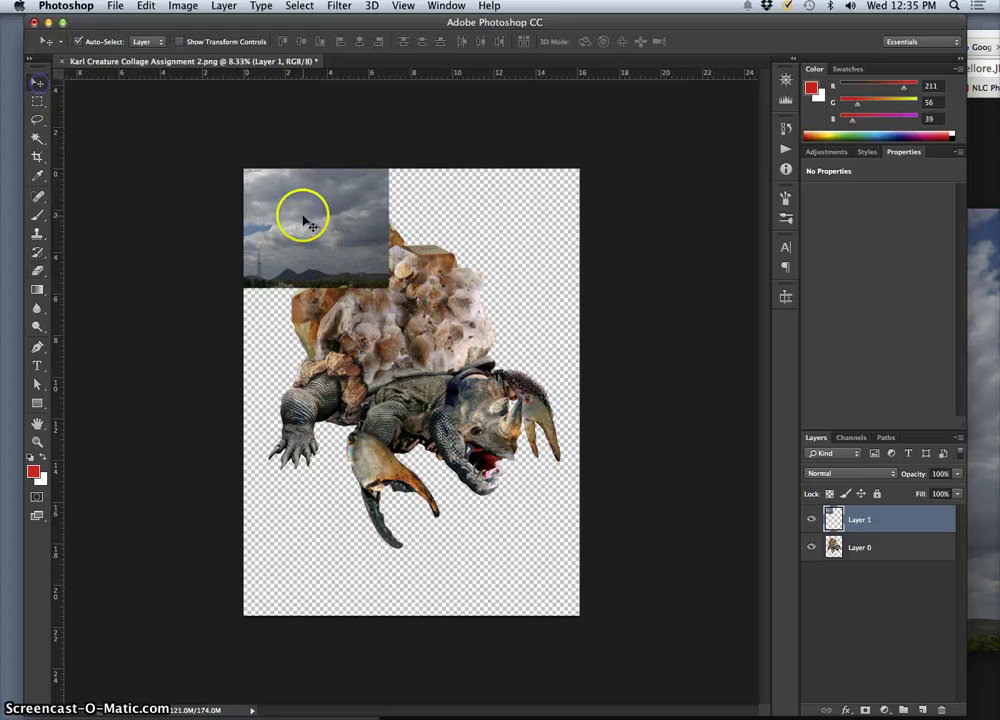
drag(301, 212, 431, 315)
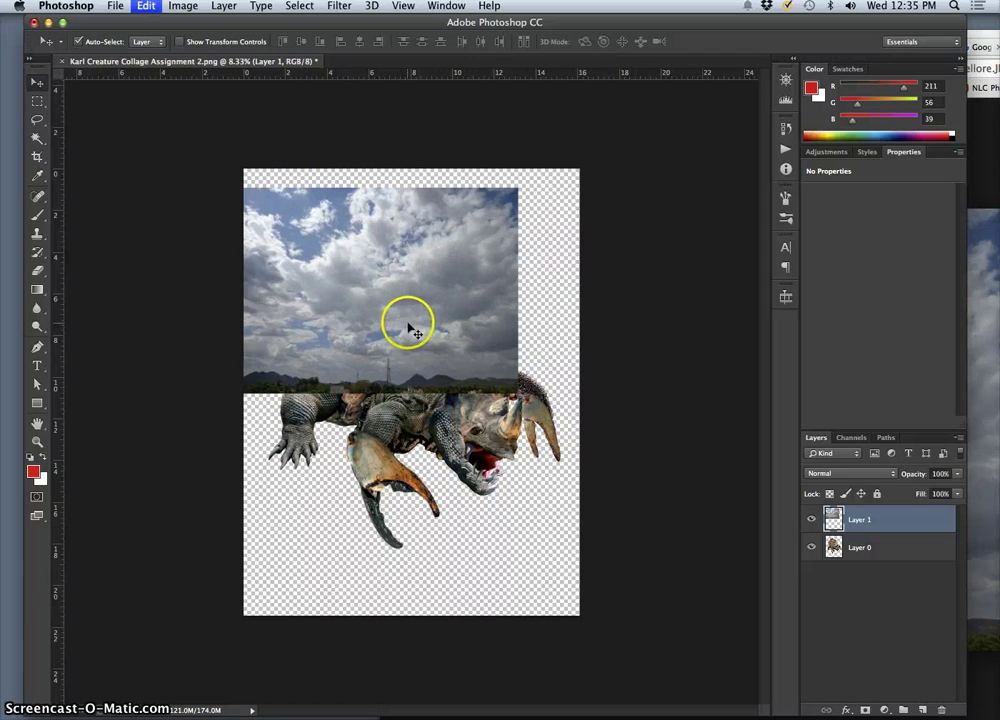
key(super+t)
drag(517, 391, 743, 664)
drag(511, 470, 460, 460)
key(super+minus)
drag(662, 396, 595, 397)
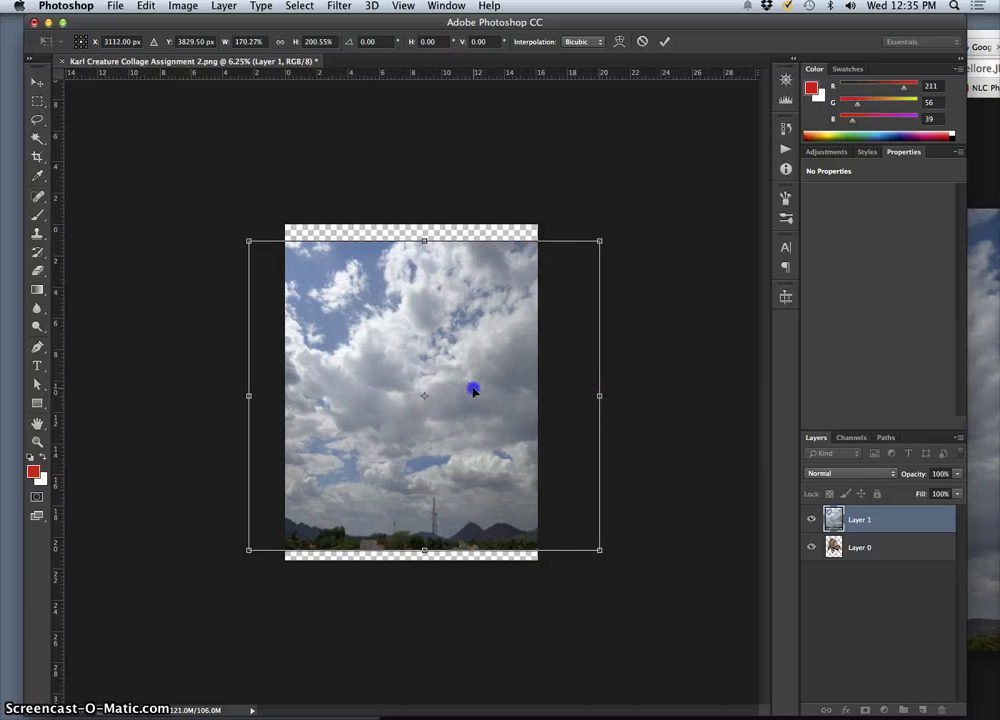
drag(467, 392, 447, 398)
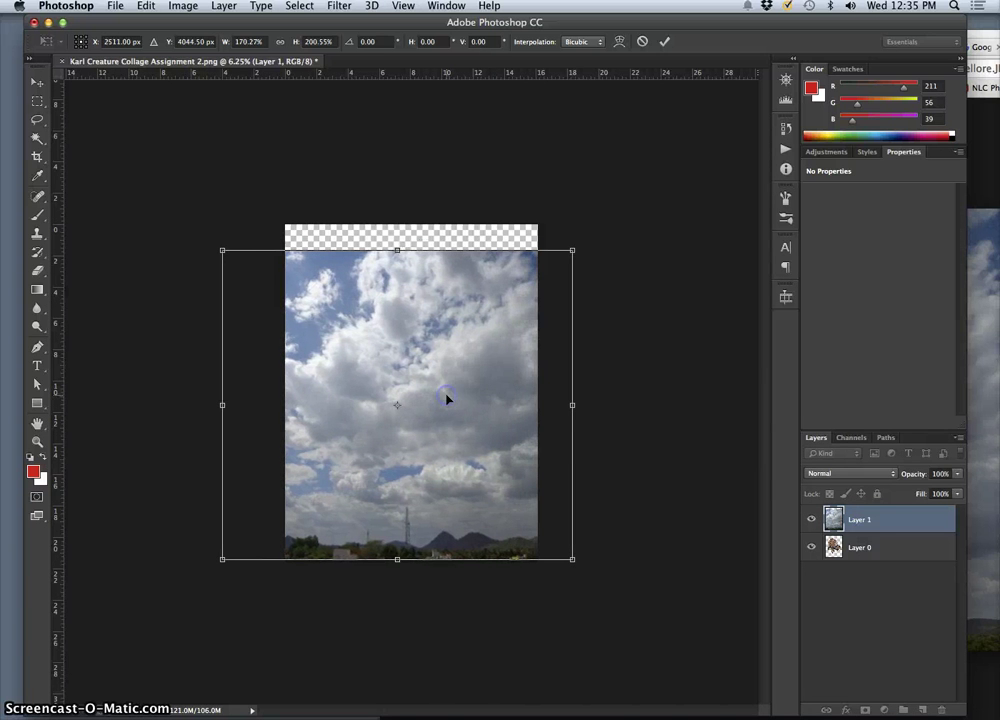
key(Return)
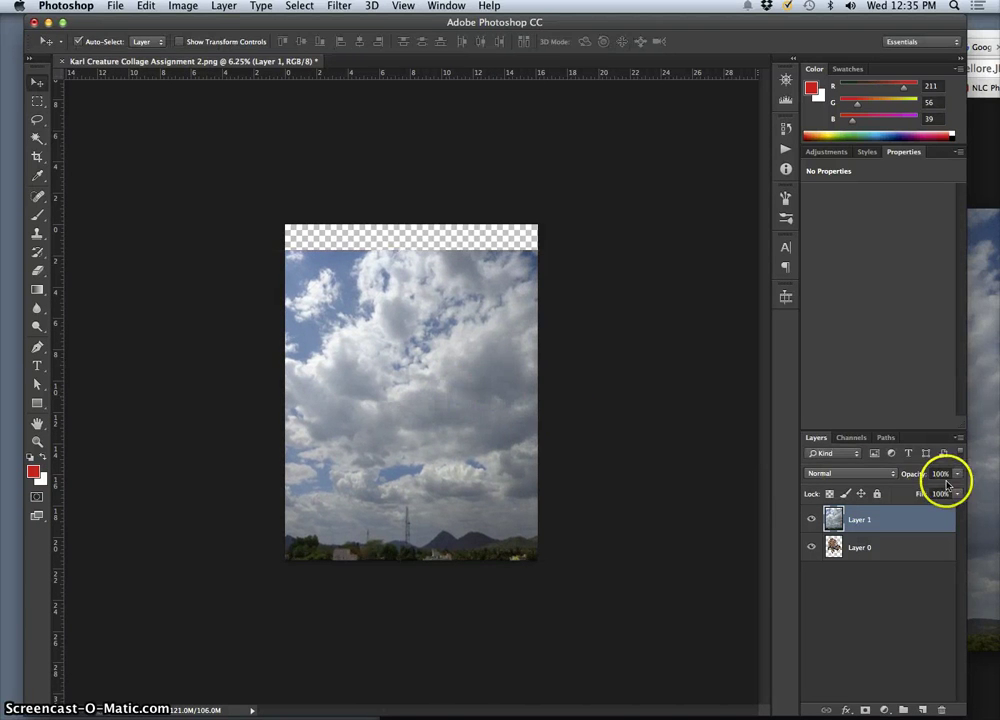
Step: Fade the cloud layer to align it over the creature, then restore 100% opacity
click(951, 477)
drag(935, 489, 929, 489)
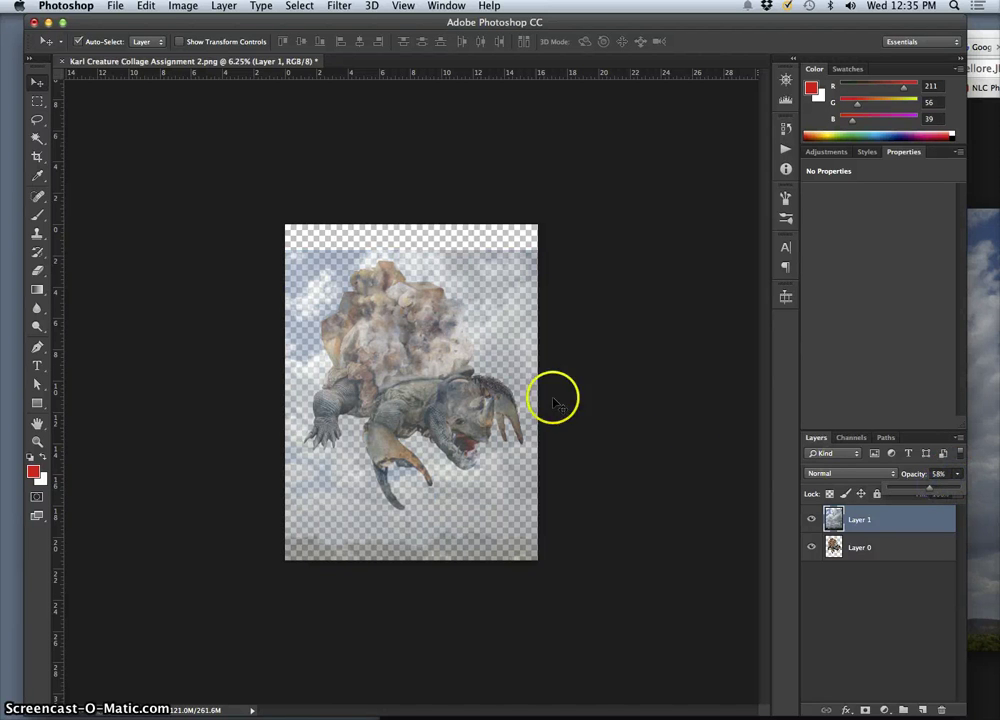
drag(518, 349, 494, 336)
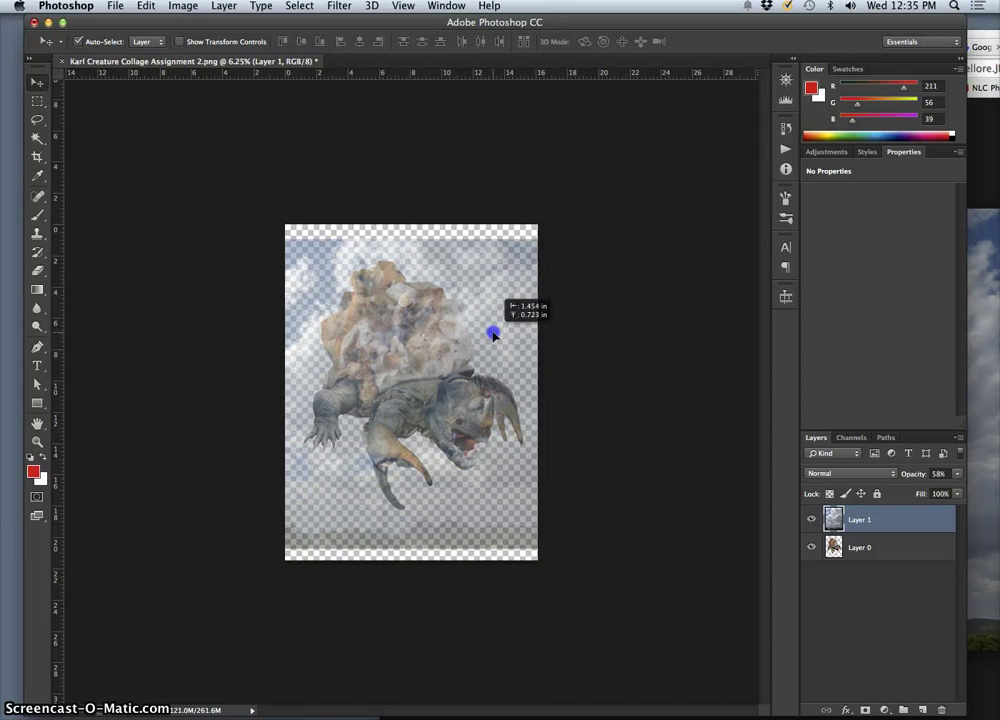
click(957, 473)
mouse_move(926, 486)
mouse_down()
mouse_move(968, 492)
mouse_move(917, 488)
mouse_move(929, 489)
mouse_up()
click(458, 365)
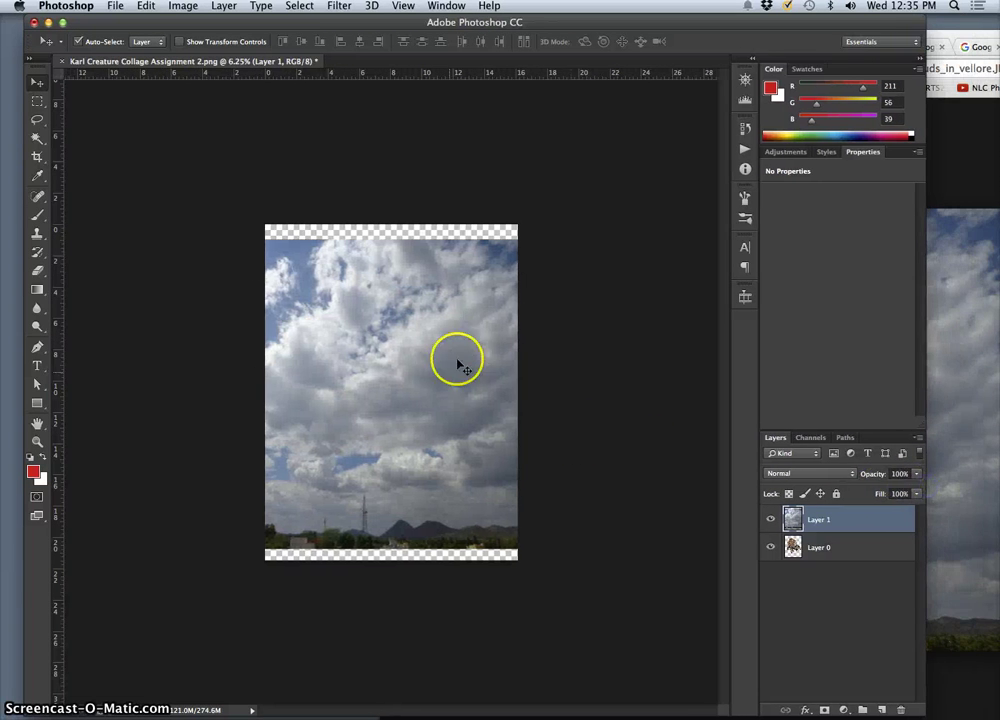
Step: Warp the cloud layer, pulling its bottom edge down and bowing its right edge inward
right_click(393, 403)
click(389, 394)
key(ctrl+t)
right_click(400, 393)
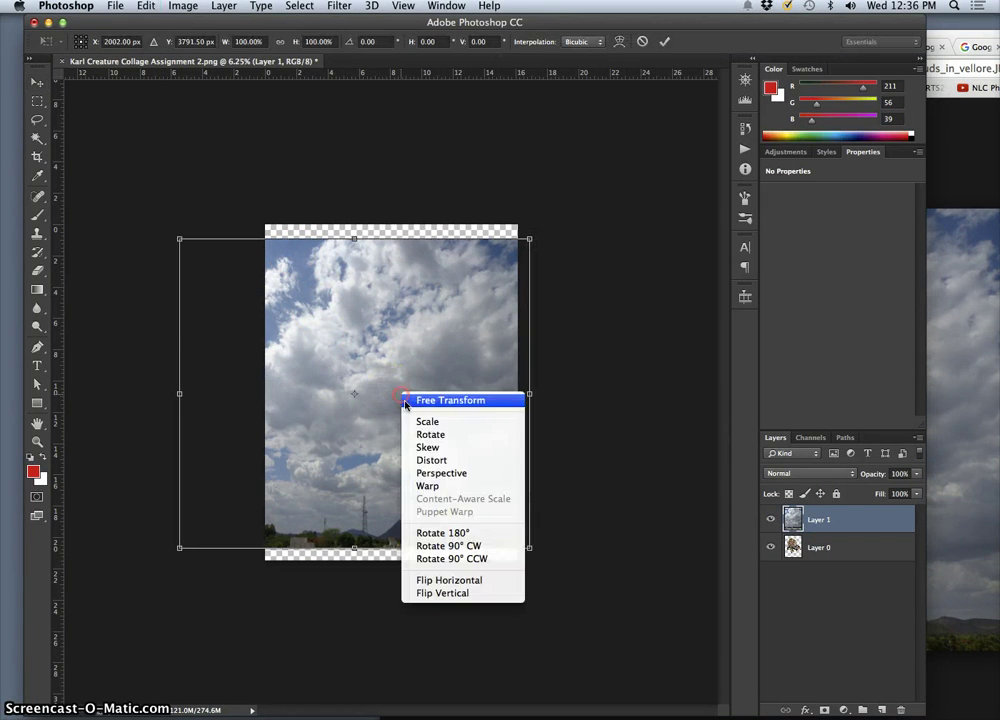
click(428, 486)
mouse_move(362, 502)
mouse_down()
mouse_move(362, 511)
mouse_move(364, 483)
mouse_up()
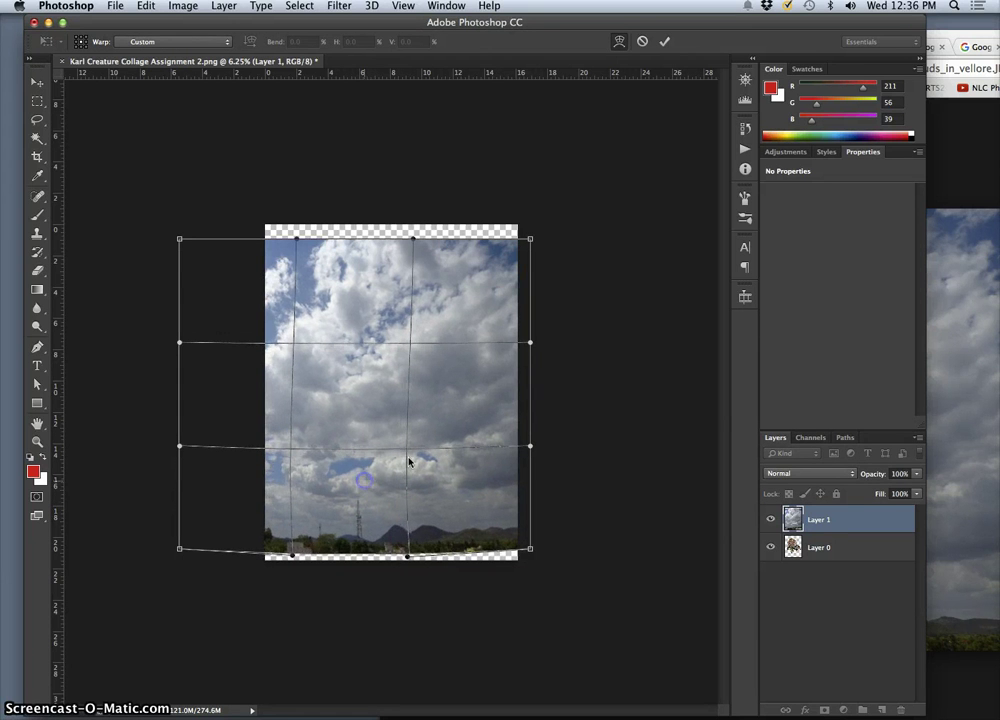
drag(528, 379, 521, 379)
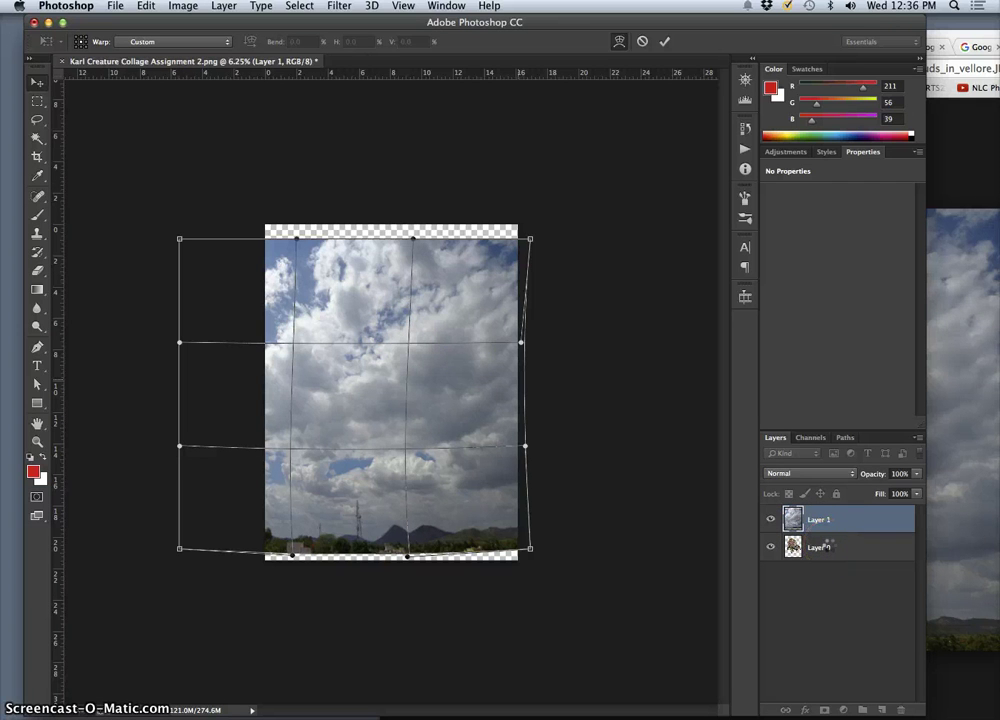
key(Return)
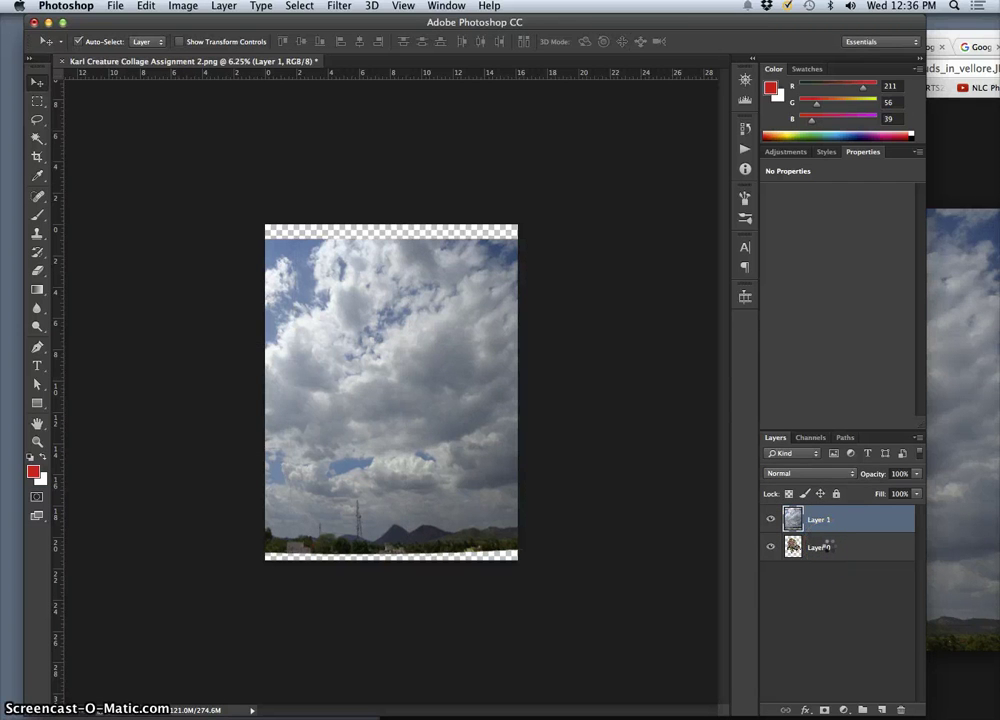
click(829, 548)
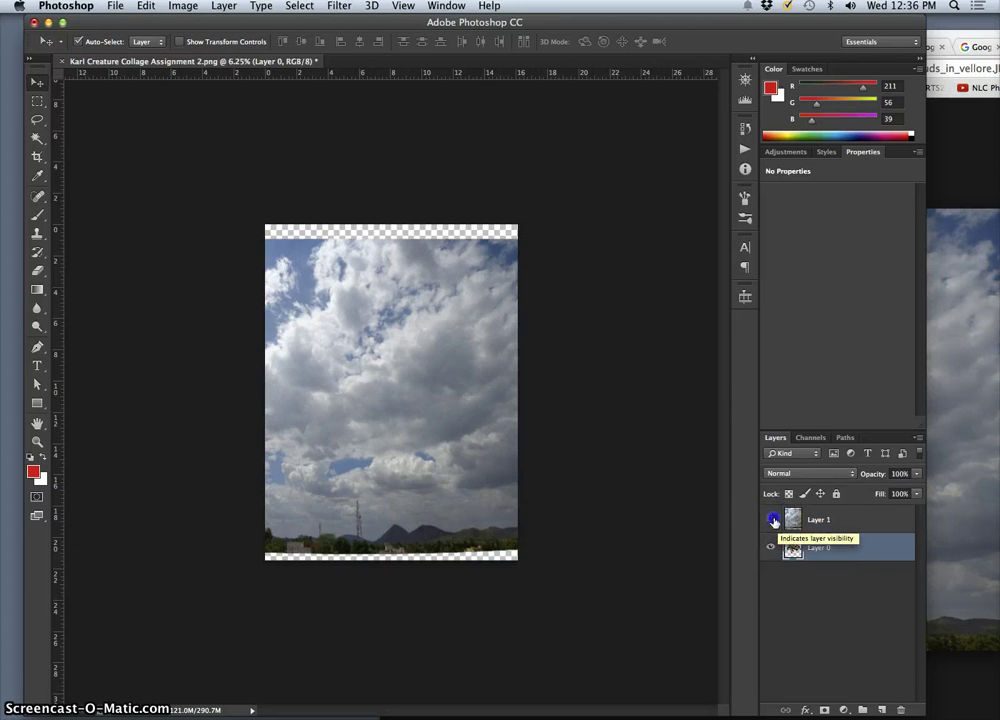
Step: Hide Layer 1, Magic Wand-select the creature outline with Contiguous off, then hide Layer 0
click(771, 520)
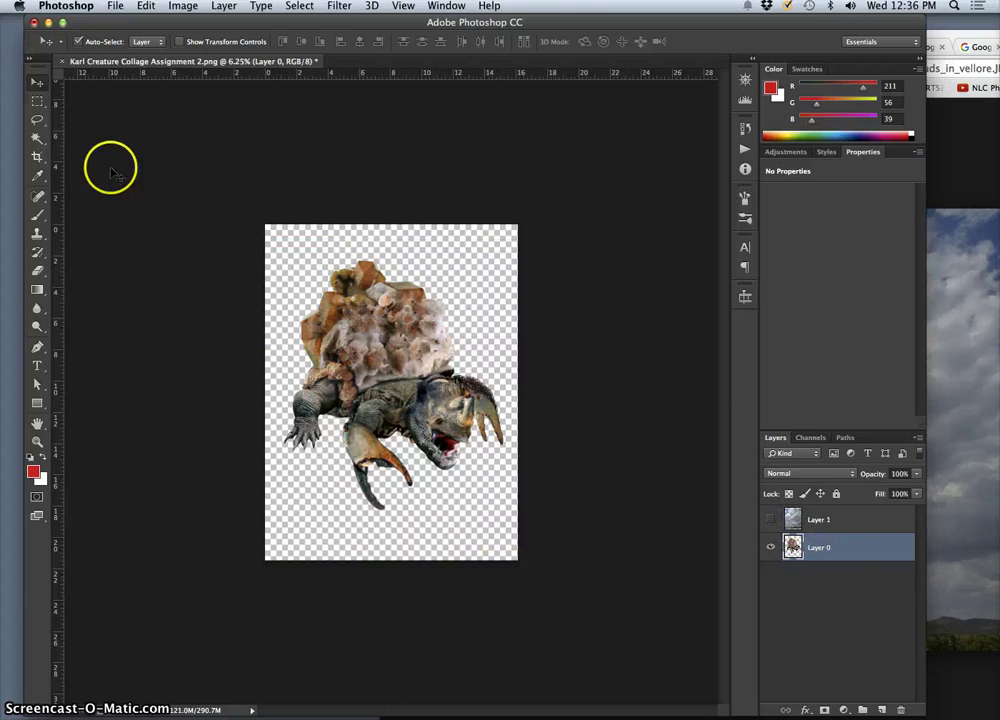
click(37, 139)
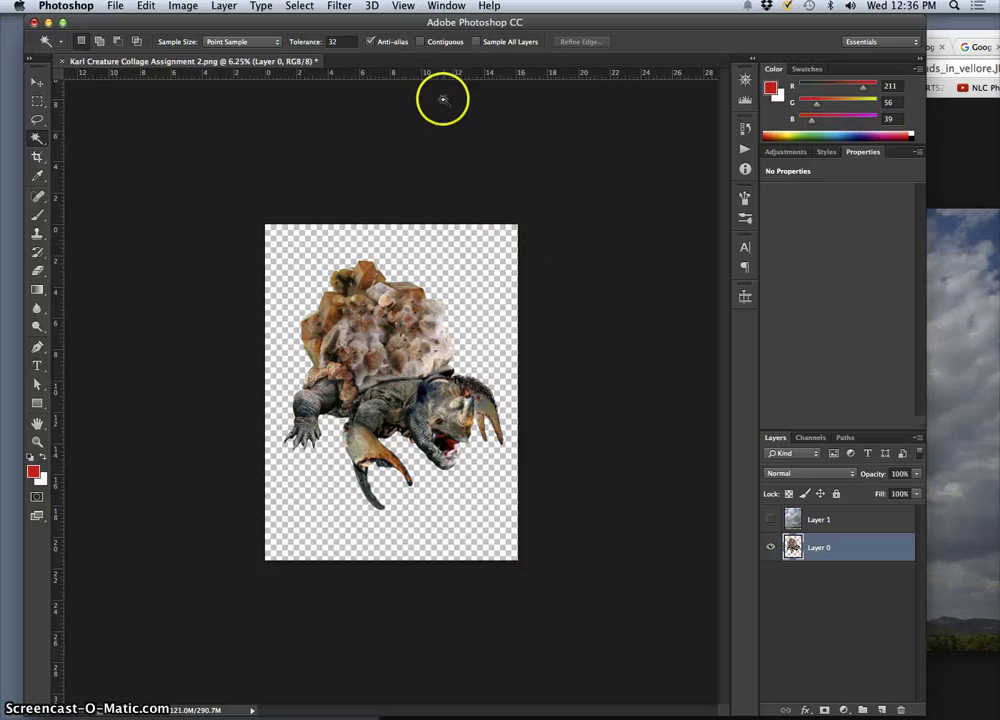
click(419, 42)
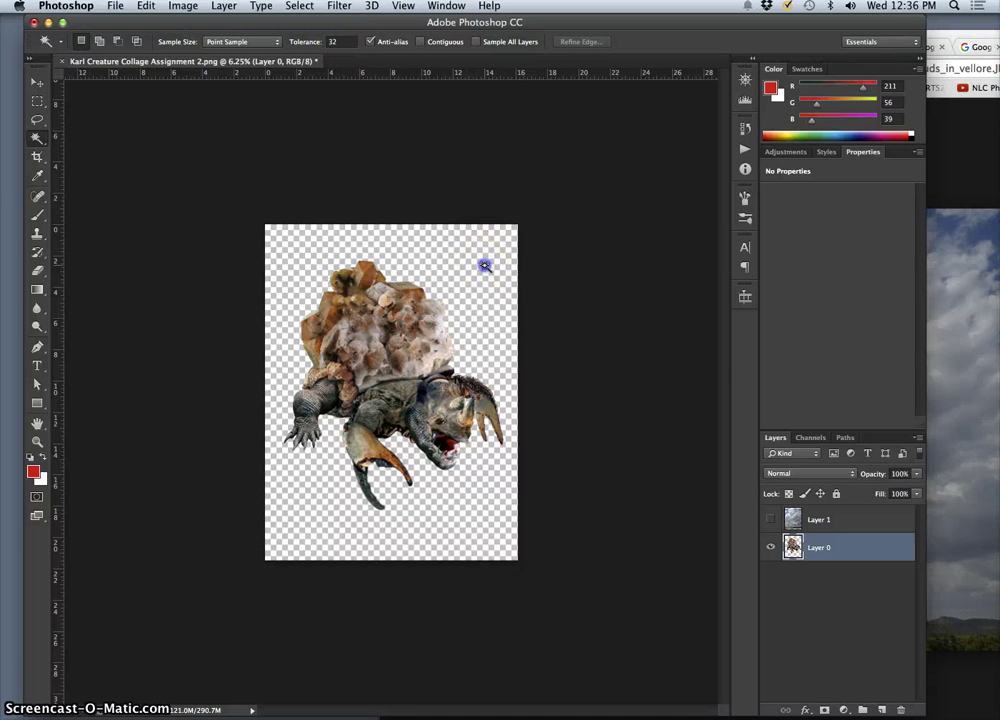
click(411, 305)
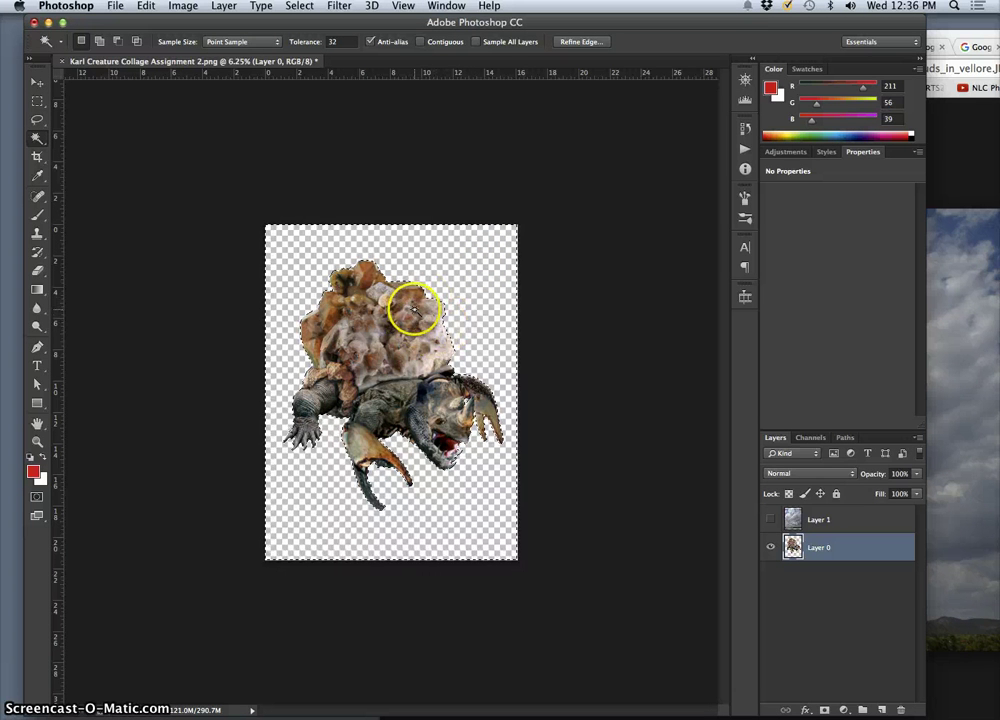
click(771, 546)
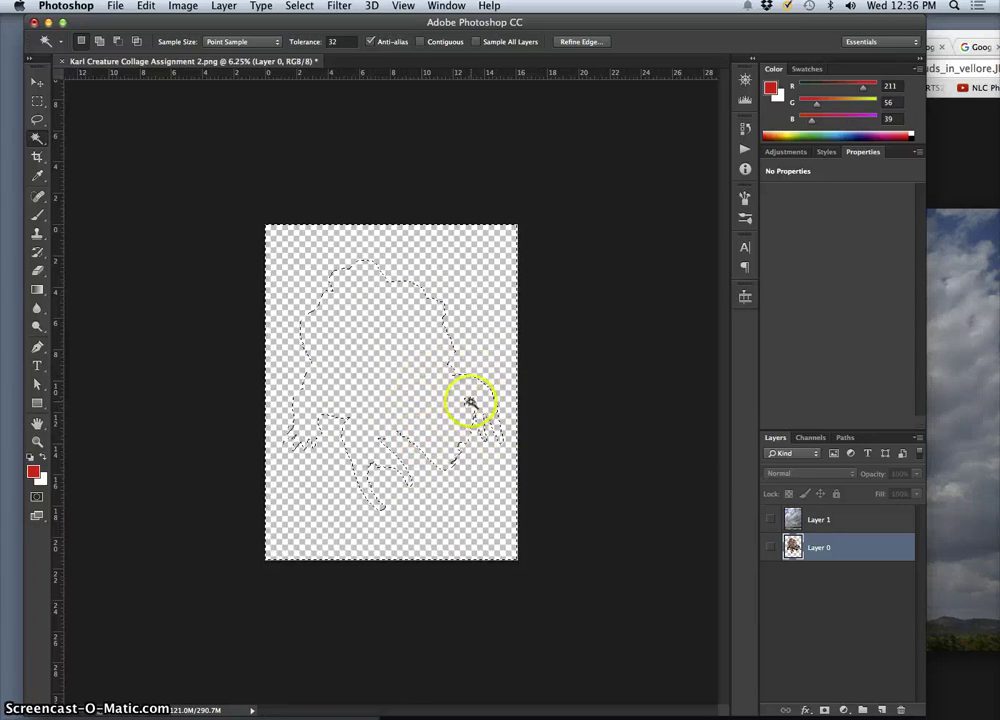
key(super+equal)
key(super+equal)
key(super+equal)
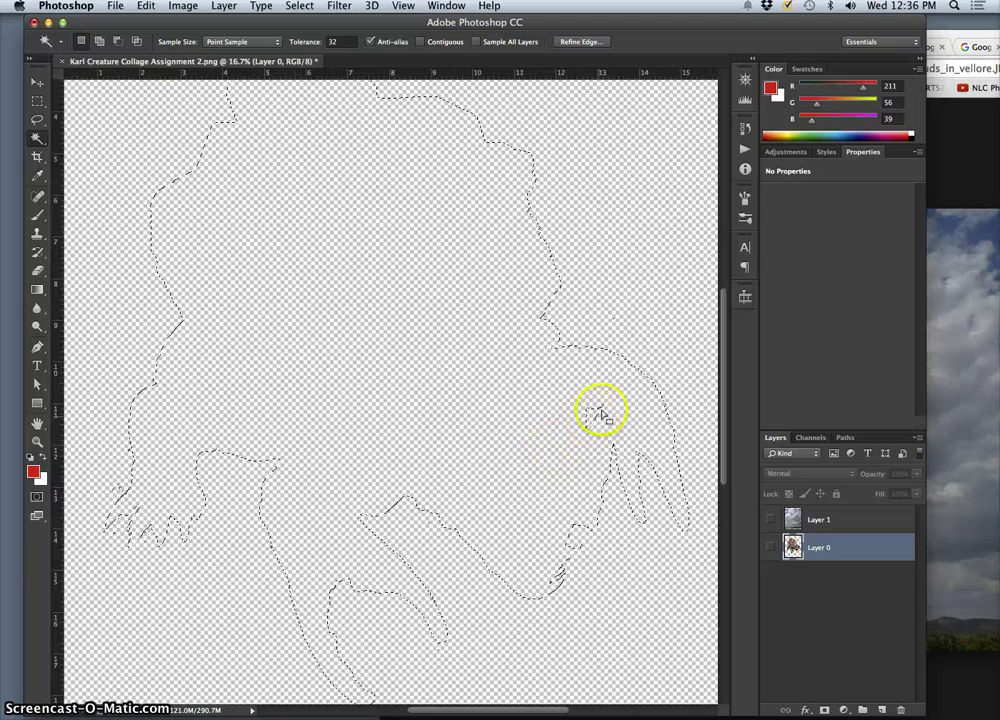
key(super+minus)
key(super+minus)
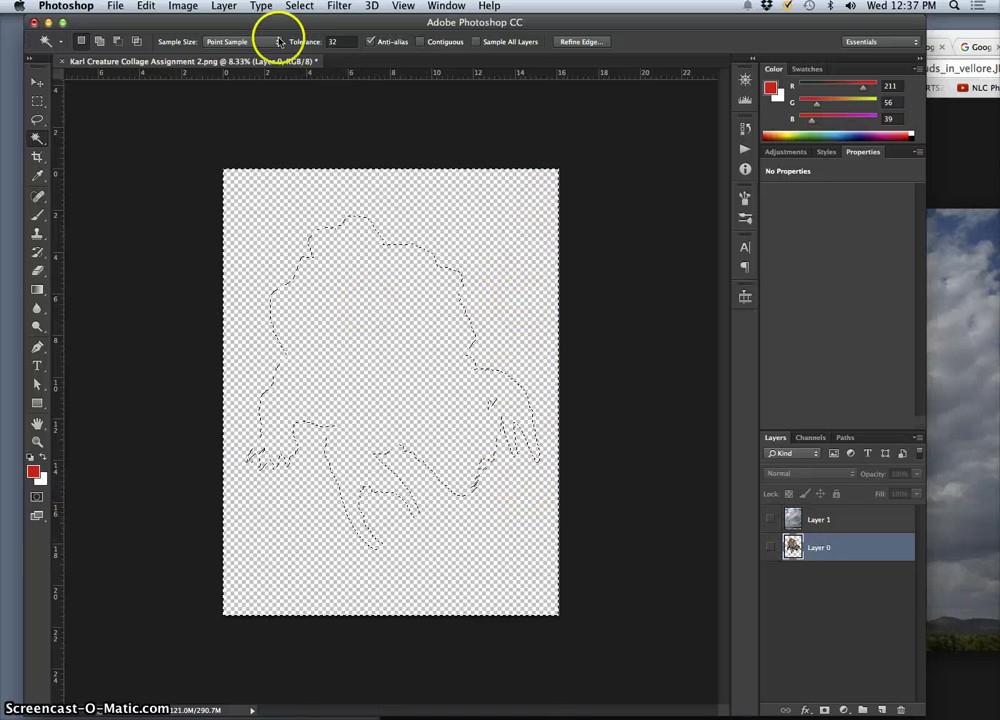
Step: Make the cloud Layer 1 visible and active, then copy the creature-shaped selection to Layer 2 with Cmd+J
click(300, 7)
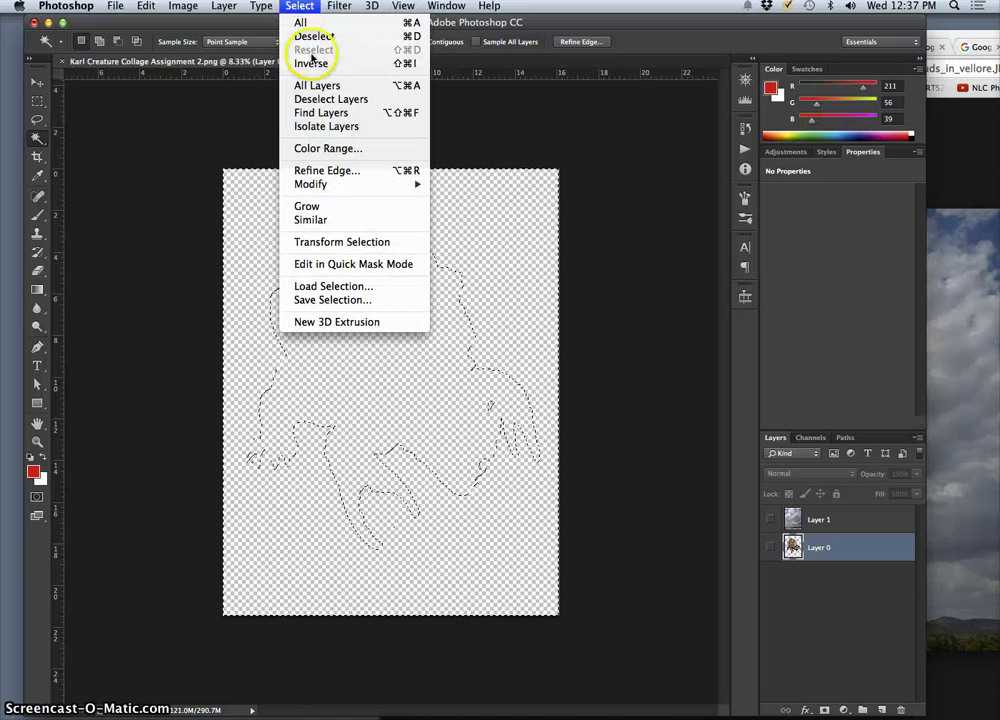
click(270, 60)
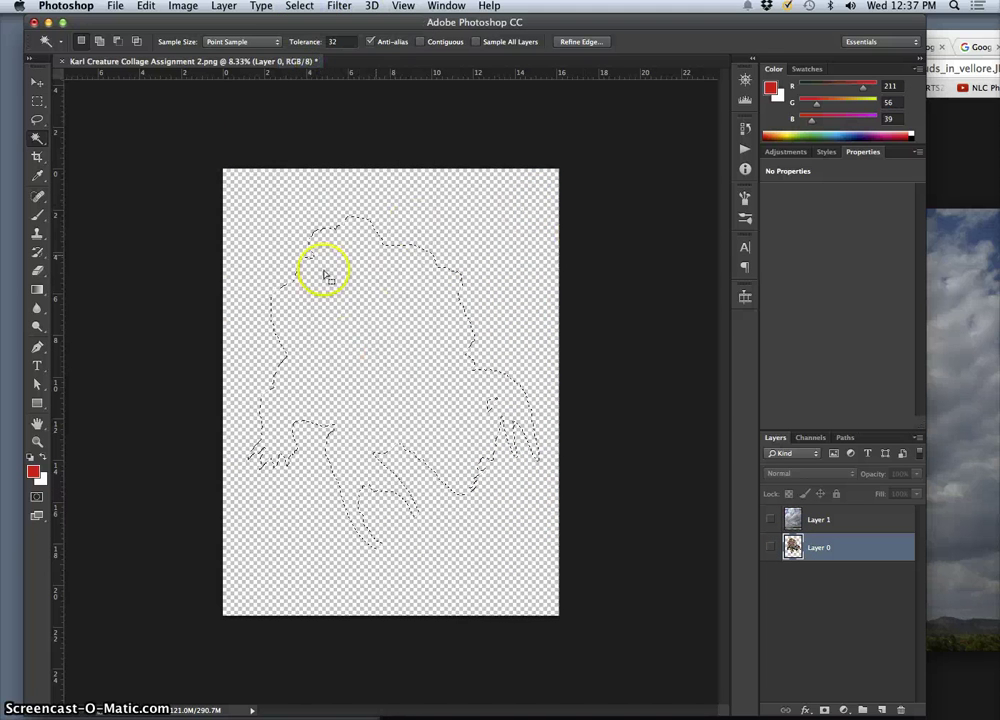
click(771, 547)
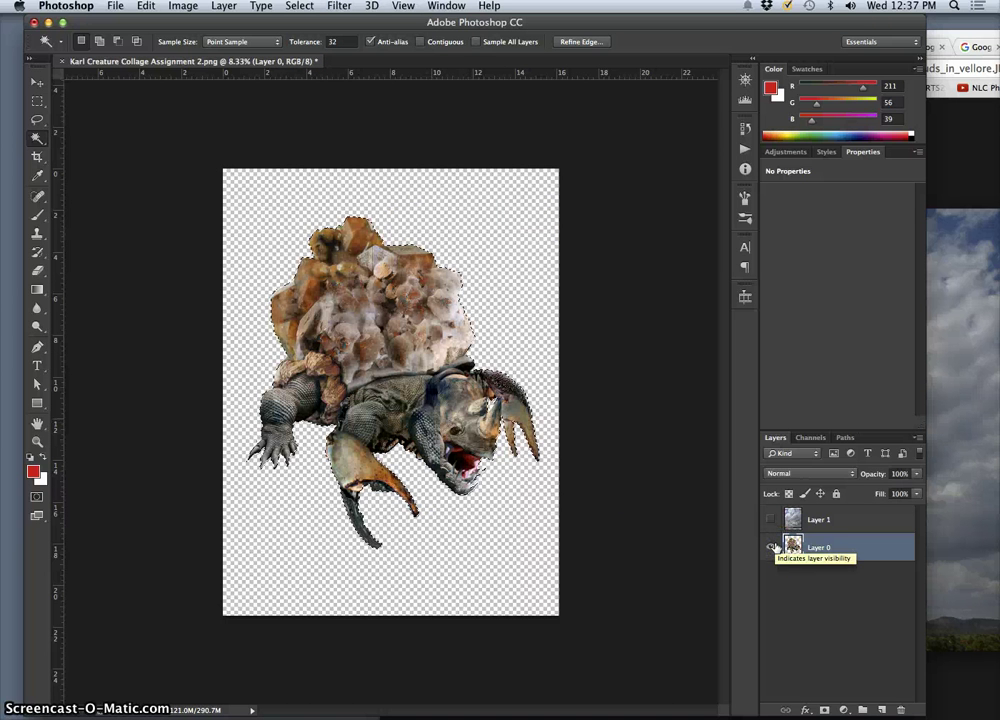
click(731, 514)
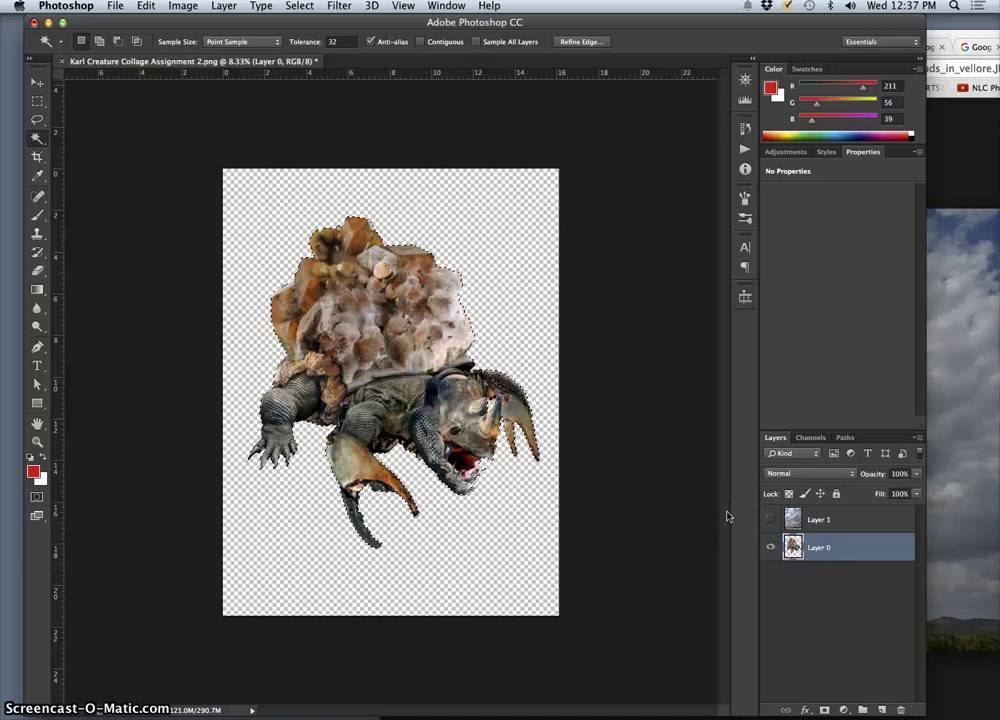
click(770, 548)
click(830, 520)
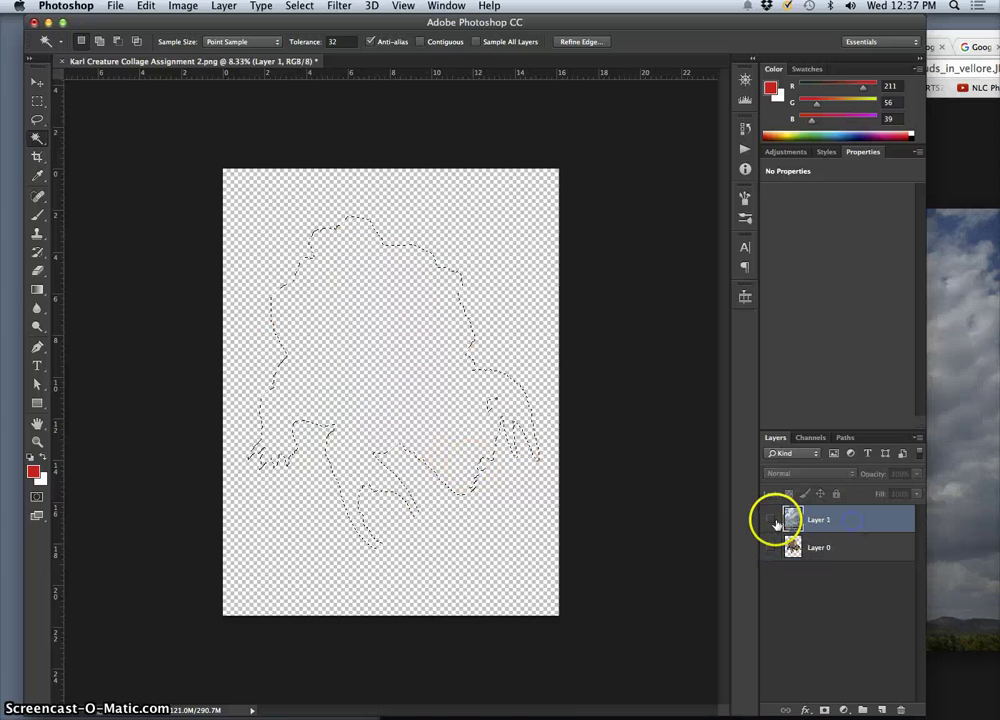
click(770, 519)
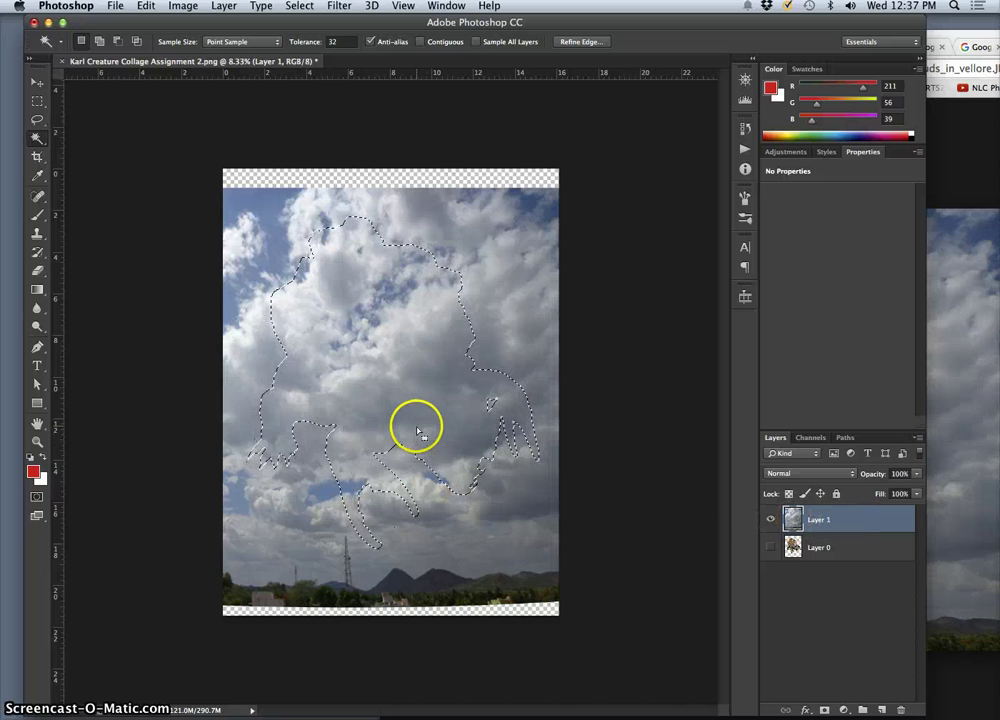
key(super+j)
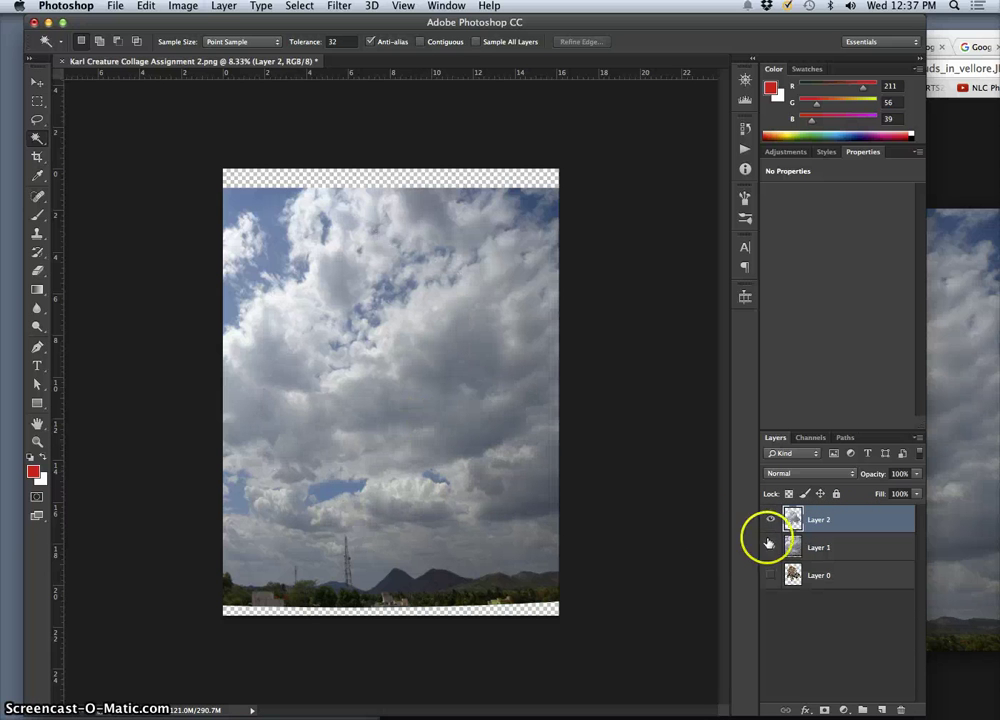
Step: Hide Layer 1 and add a new Layer 3 below Layer 2
click(771, 547)
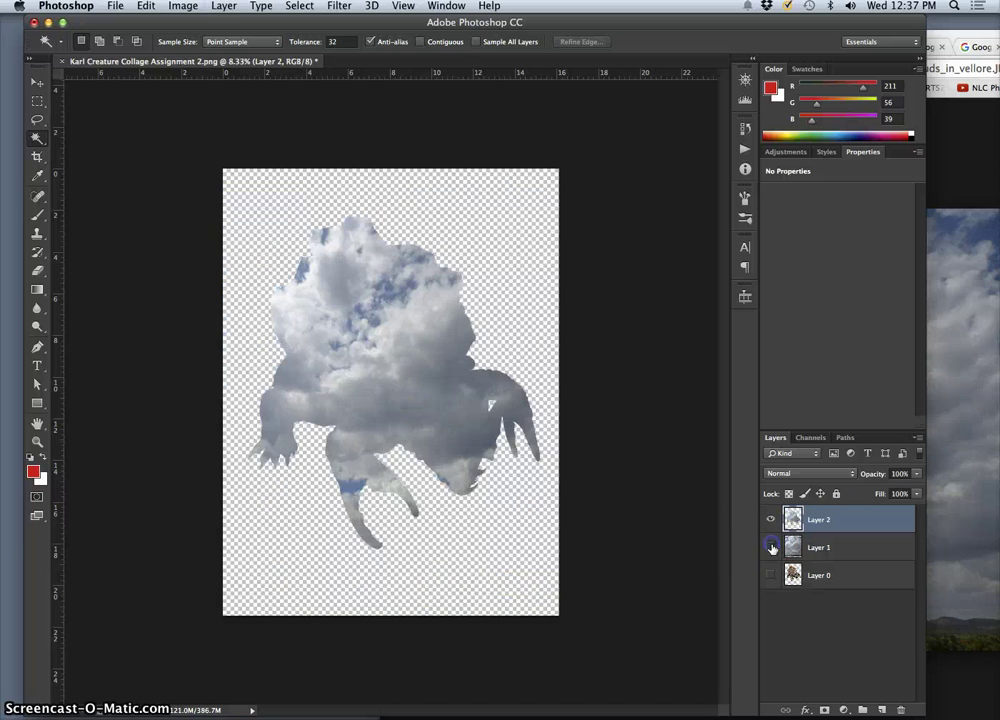
click(881, 710)
drag(861, 519, 866, 561)
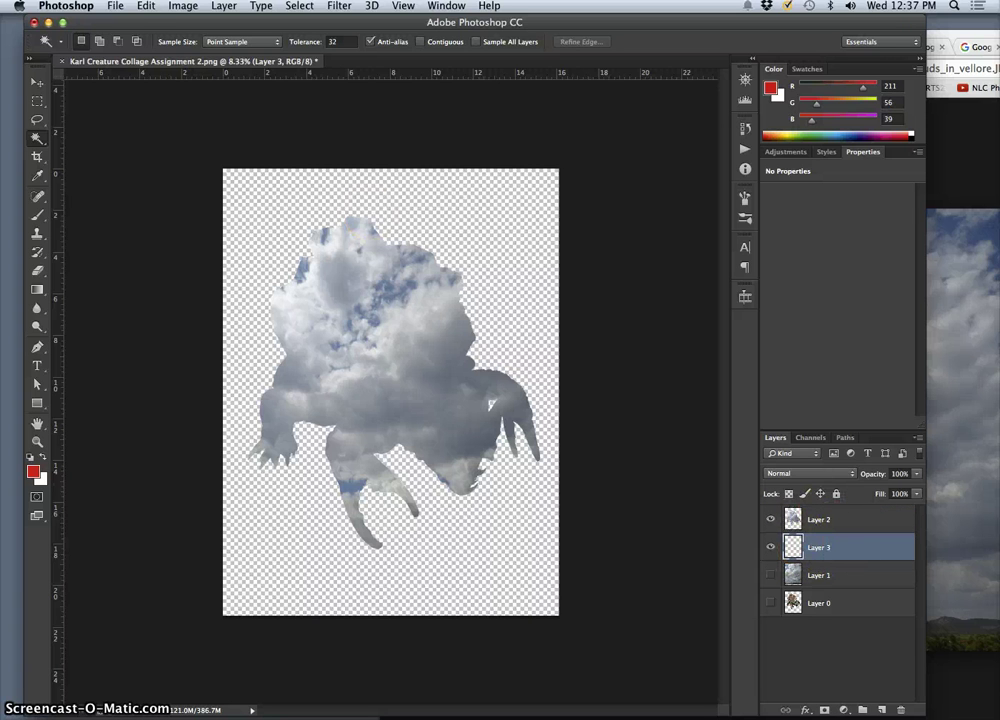
Step: Fill Layer 3 with a top-to-bottom blue-to-white Foreground to Background gradient
click(38, 291)
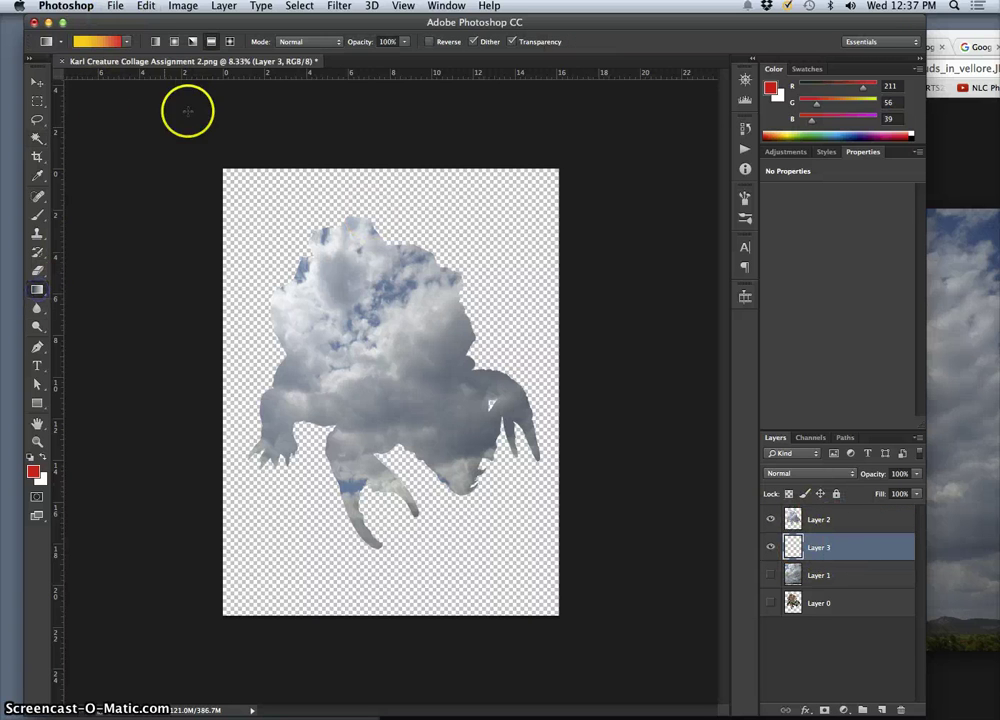
click(128, 42)
click(151, 104)
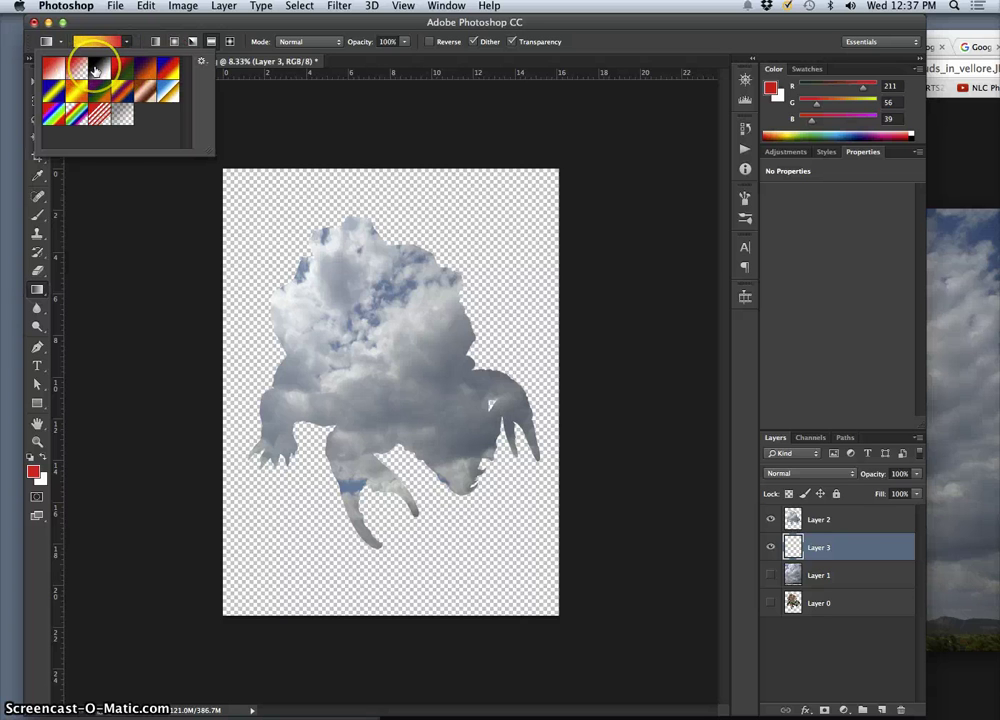
click(56, 70)
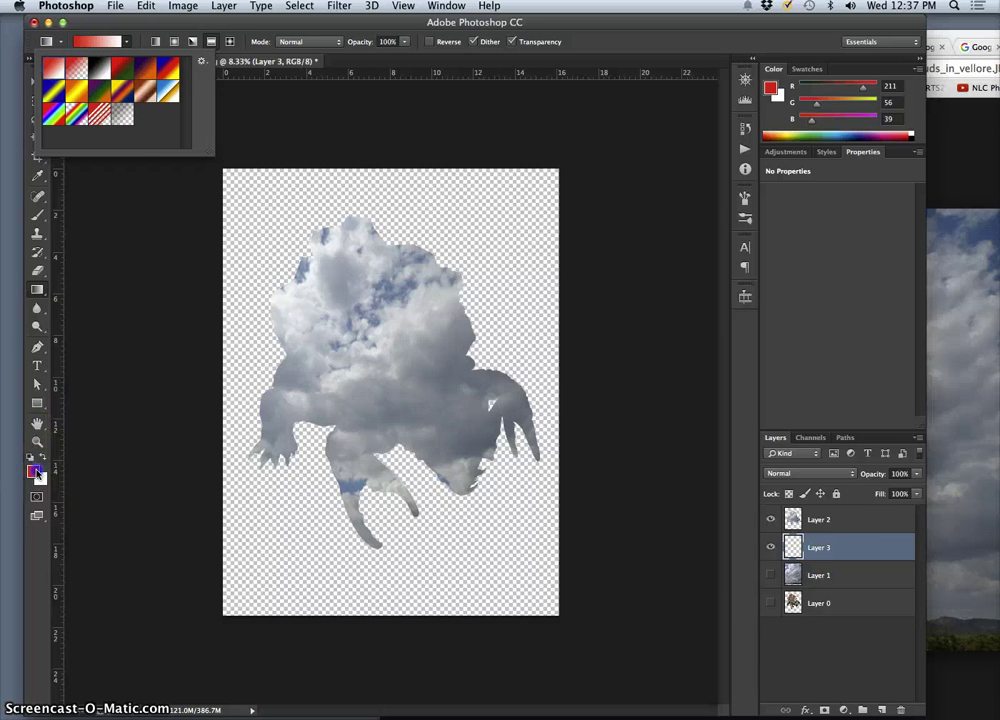
click(33, 471)
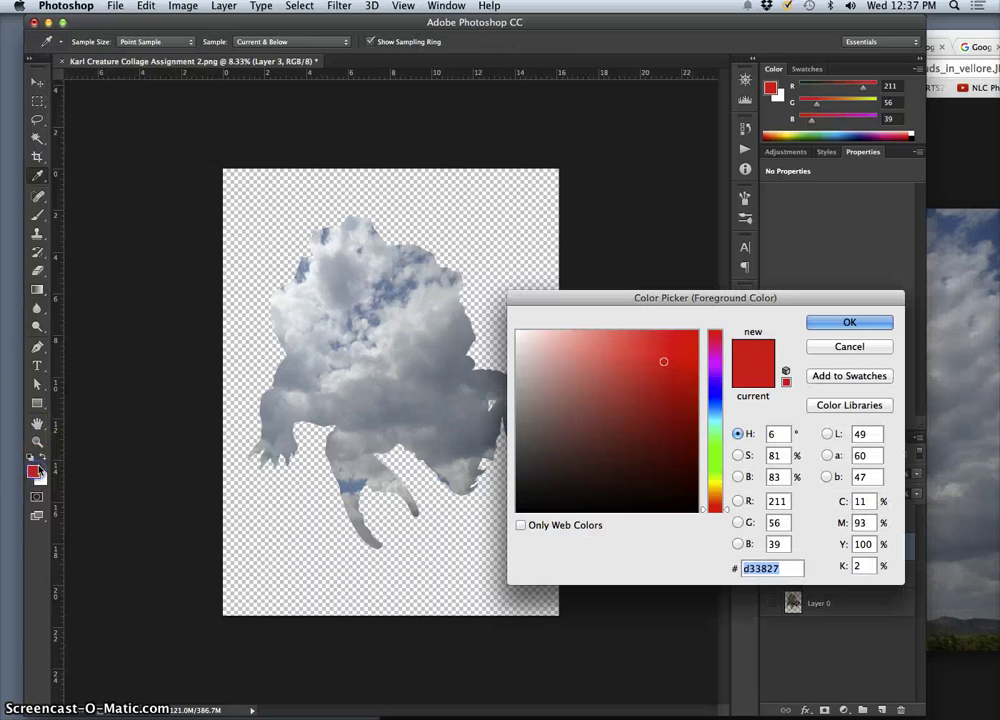
click(714, 401)
click(849, 322)
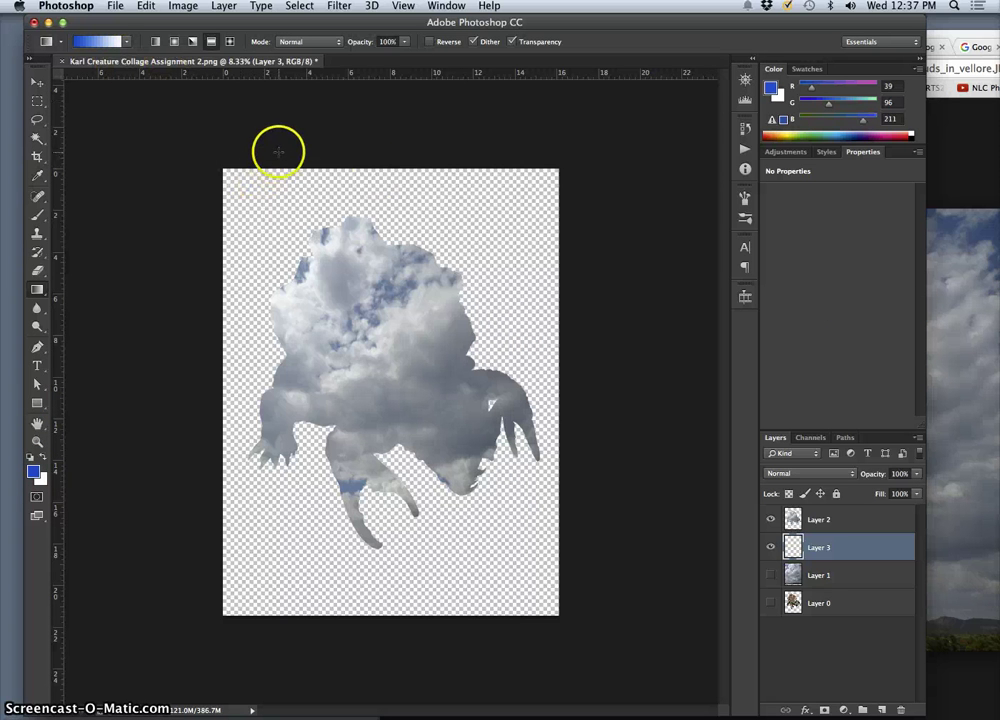
drag(265, 146, 565, 712)
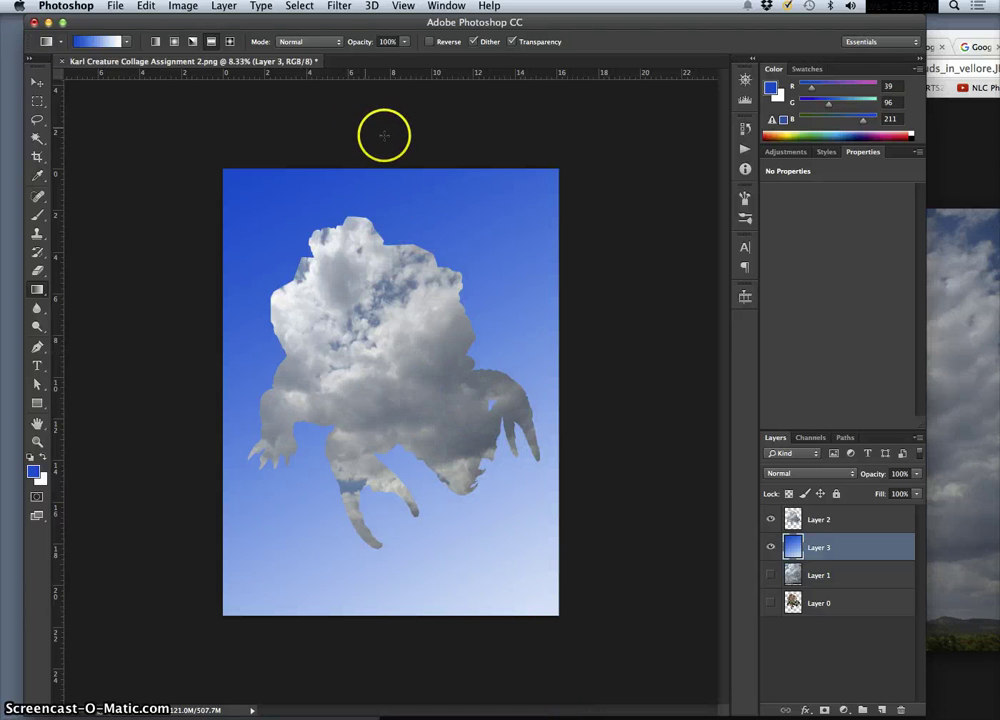
Step: Change the gradient's right stop to light cyan and redraw the blue-to-cyan sky downward over the canvas
click(117, 45)
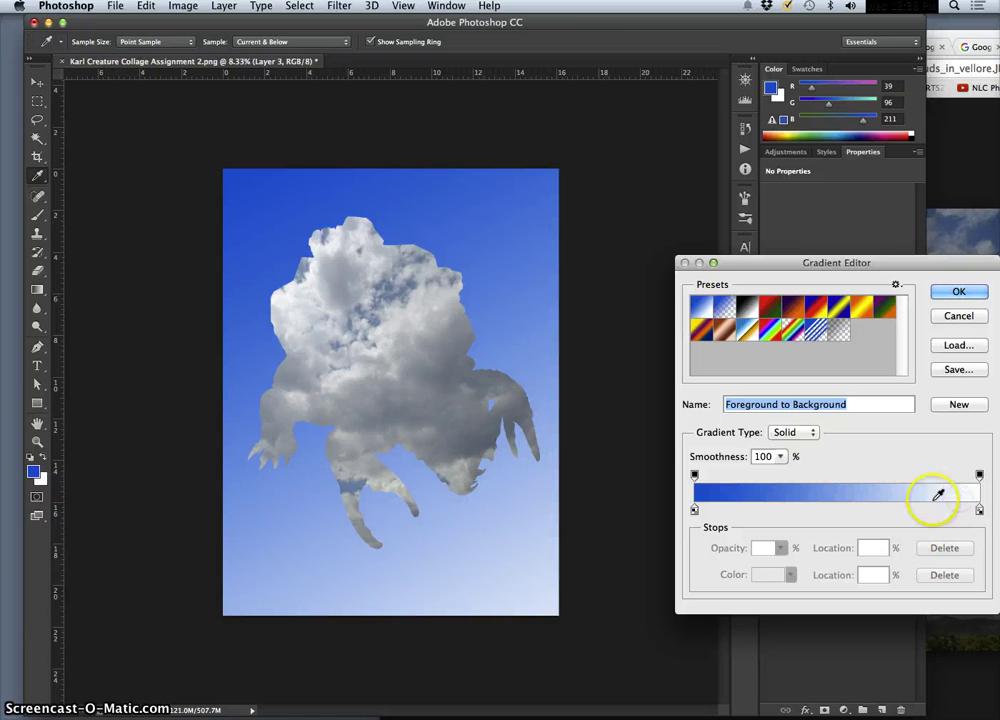
double_click(979, 510)
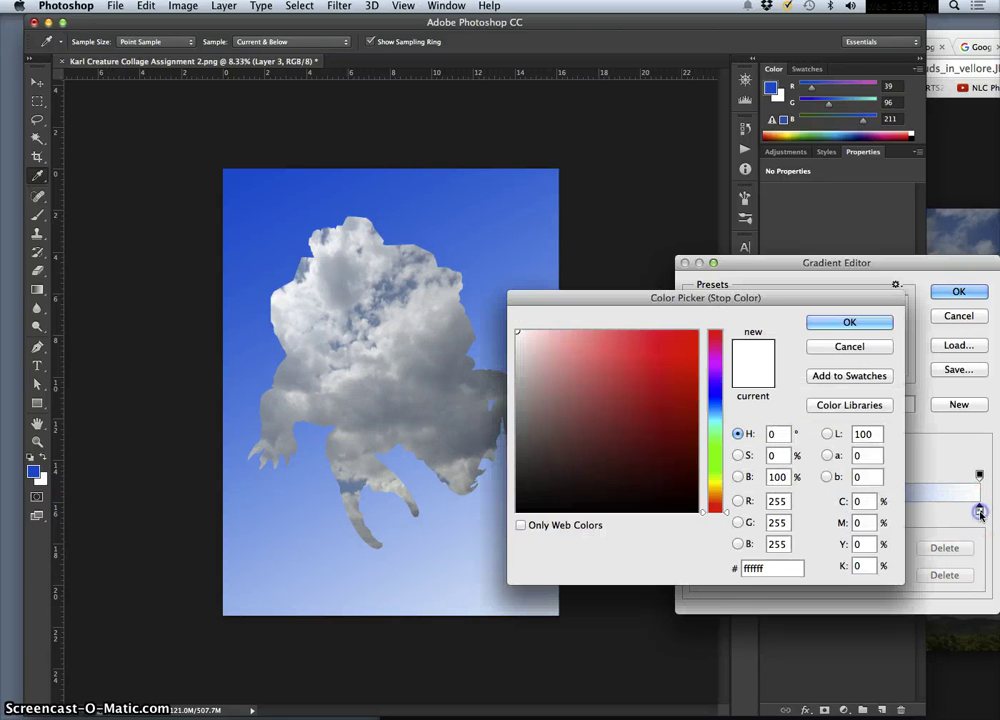
drag(718, 411, 718, 415)
mouse_move(607, 357)
mouse_down()
mouse_move(594, 379)
mouse_move(591, 353)
mouse_up()
click(849, 322)
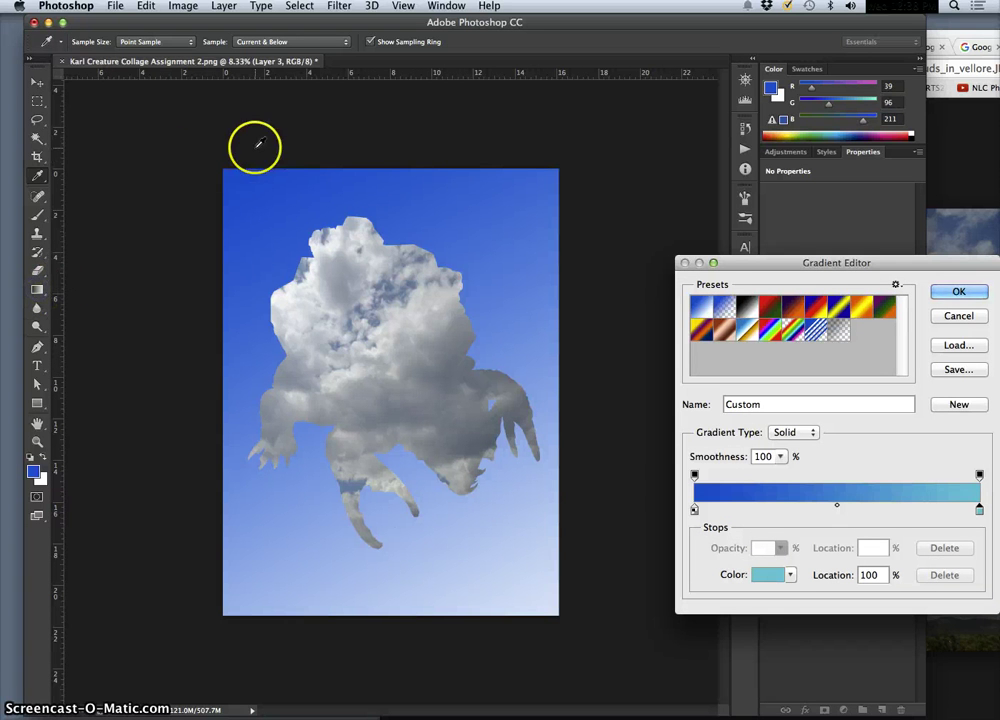
click(975, 291)
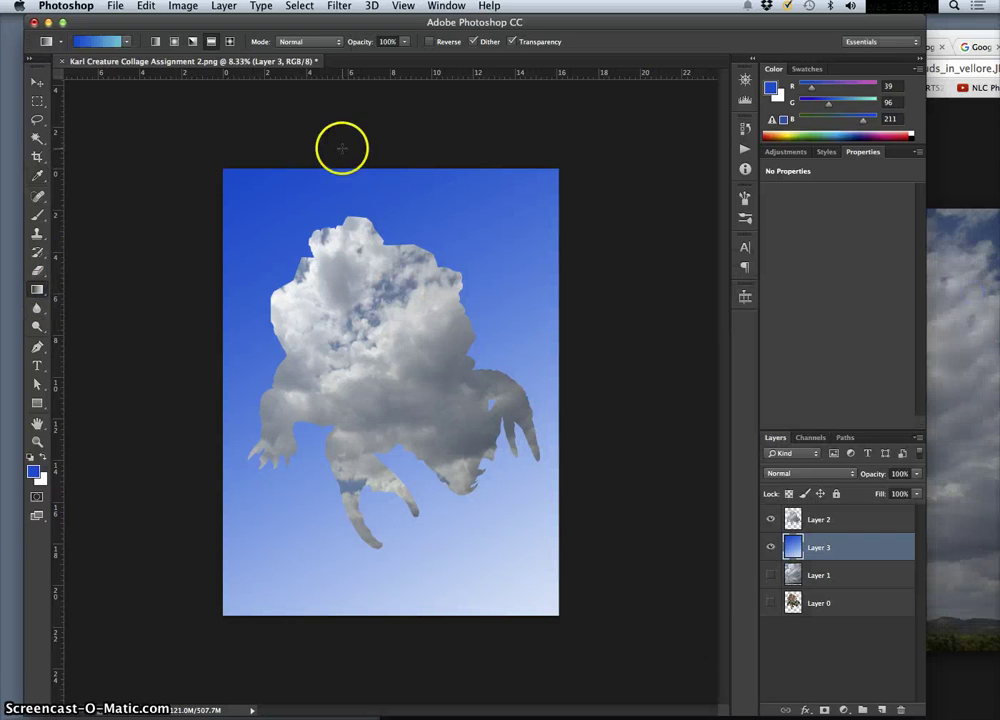
drag(455, 568, 465, 665)
click(547, 662)
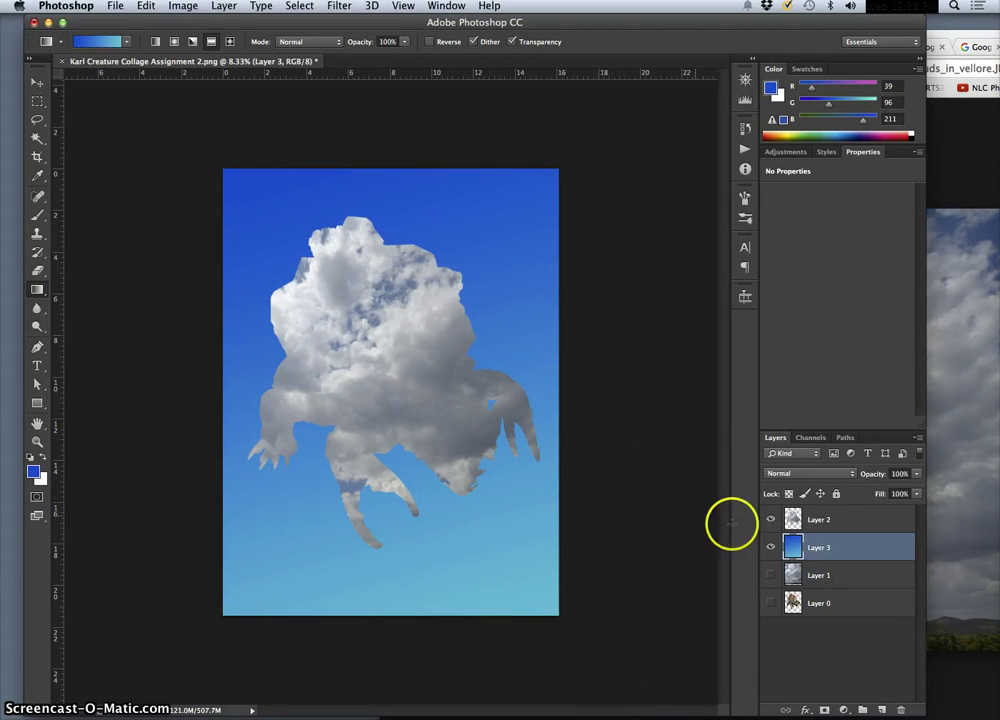
Step: Bring up the Puffy Clouds image page in Chrome, then return to the Photoshop collage
click(987, 462)
drag(963, 37, 995, 38)
click(838, 119)
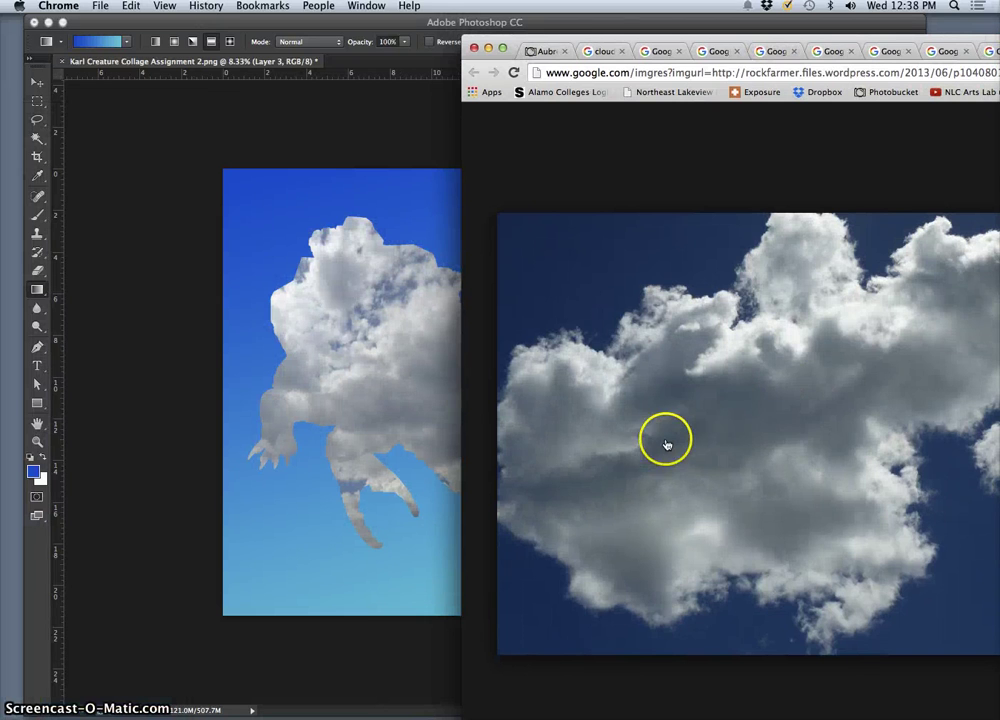
click(399, 418)
Step: Paste two cloud photos as Layers 4 and 5, moving Layer 5's clouds lower
key(ctrl+v)
click(990, 333)
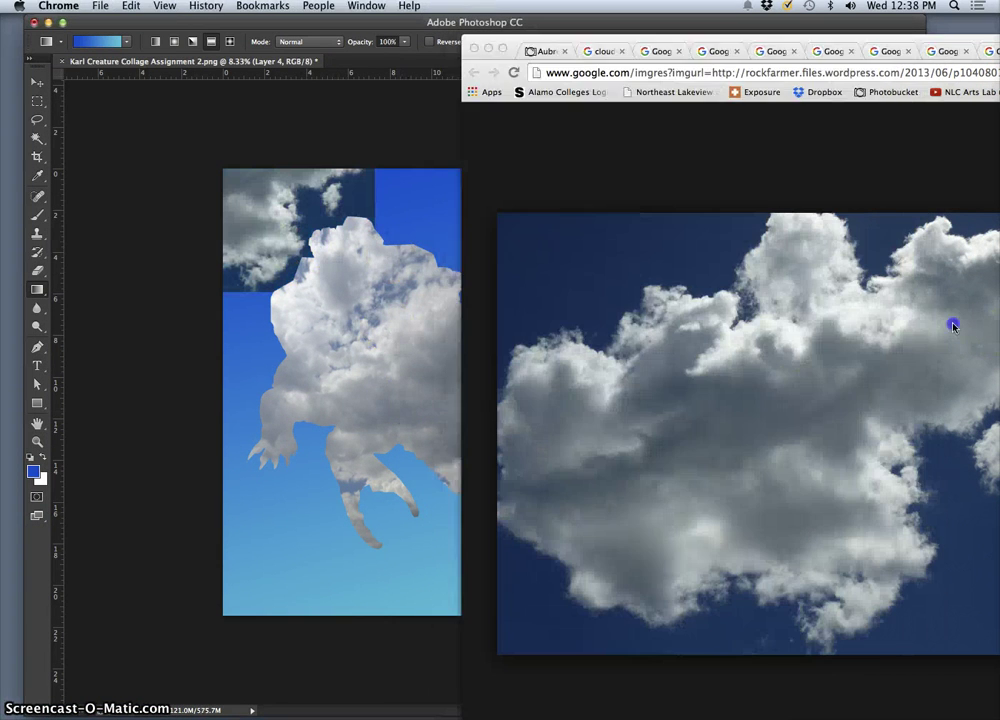
drag(958, 45, 572, 331)
click(842, 338)
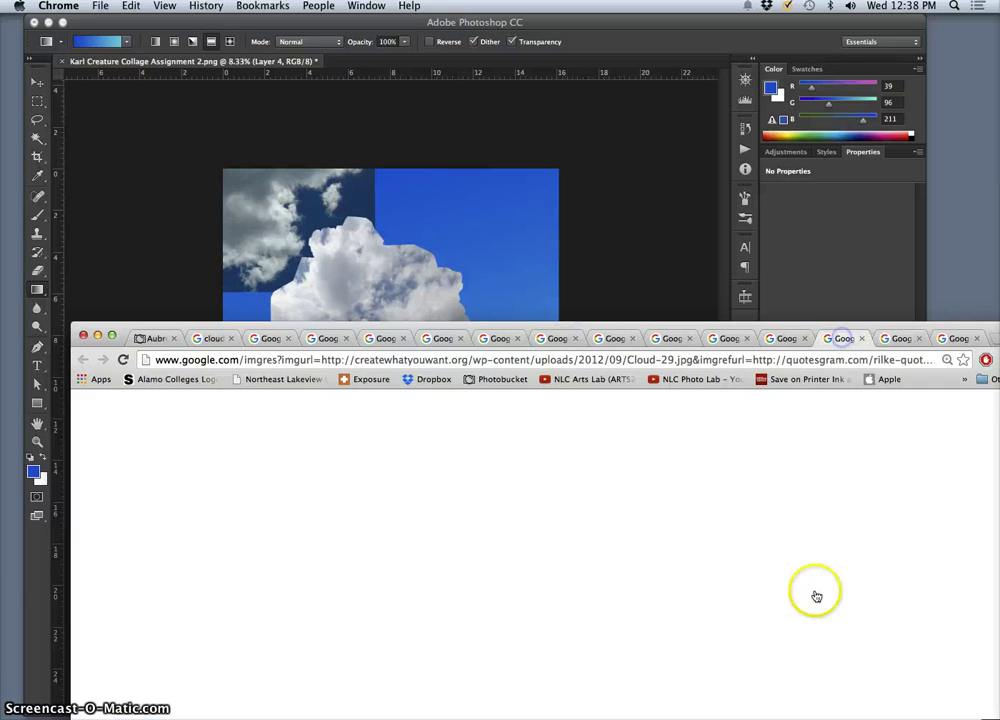
click(475, 359)
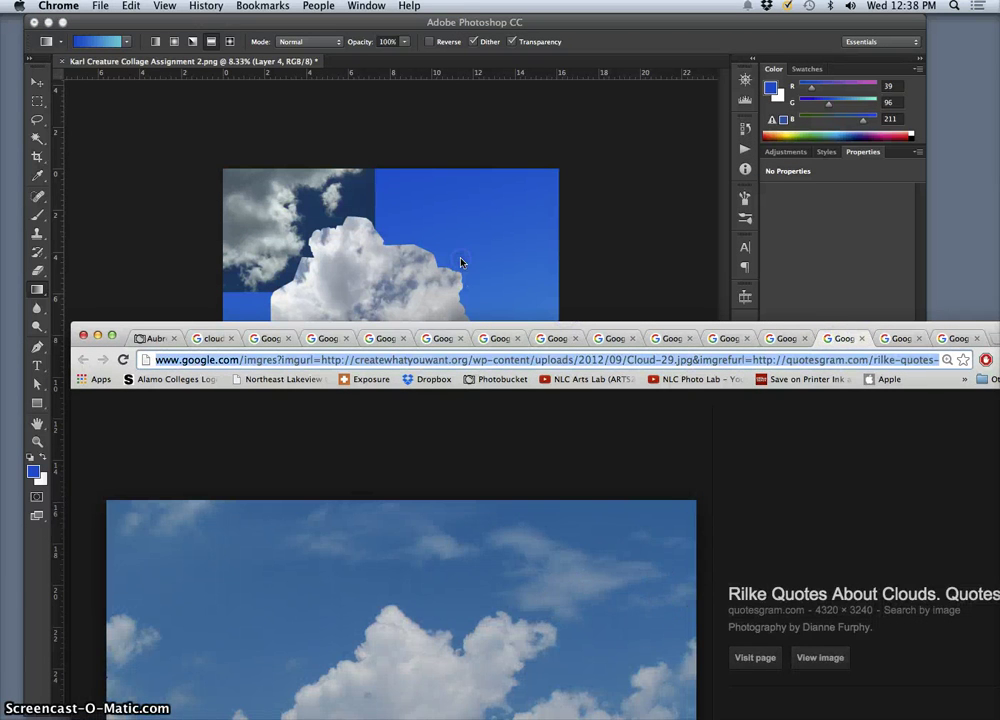
click(461, 262)
key(super+v)
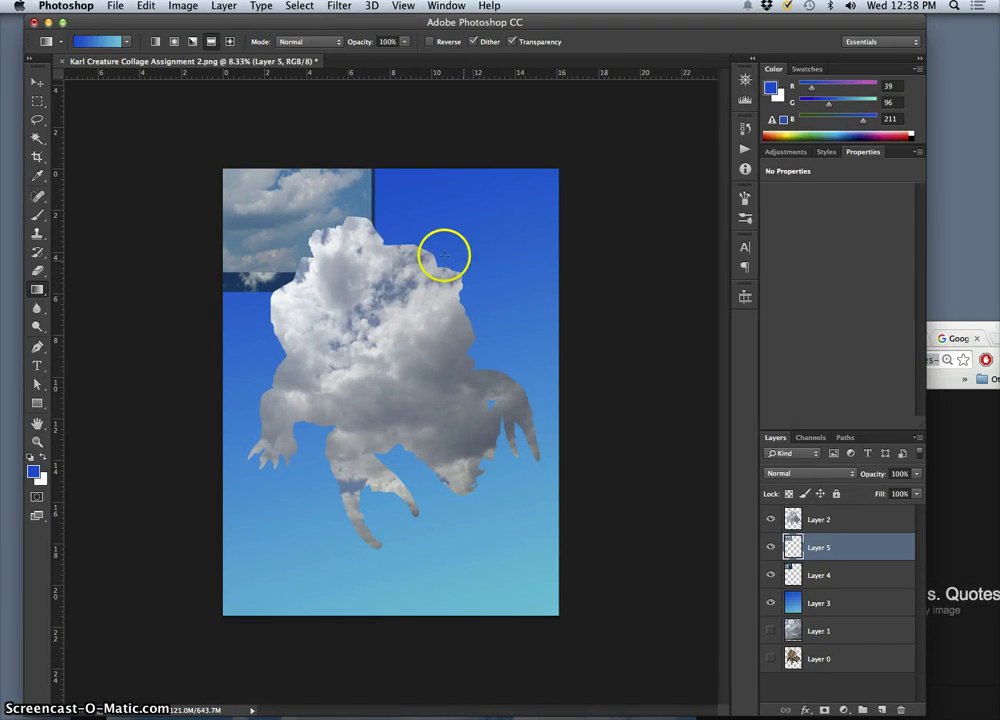
click(39, 86)
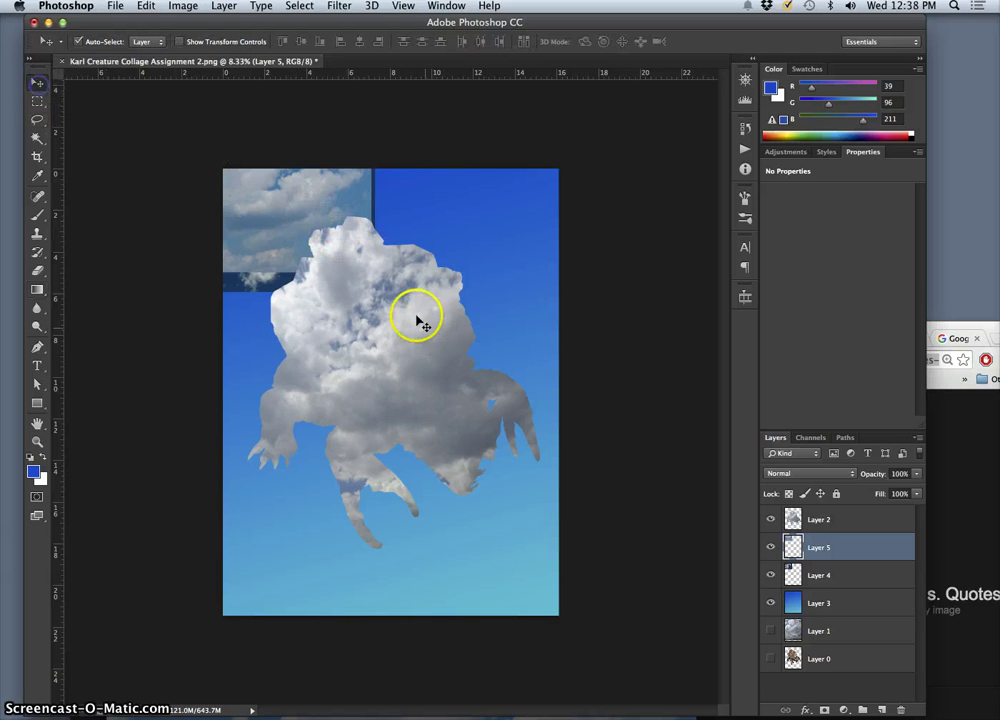
drag(308, 216, 469, 304)
Step: Paste the Cloudy Sky Stock photo as Layer 6 and place it upper right
drag(968, 330, 718, 203)
click(718, 203)
drag(558, 185, 993, 184)
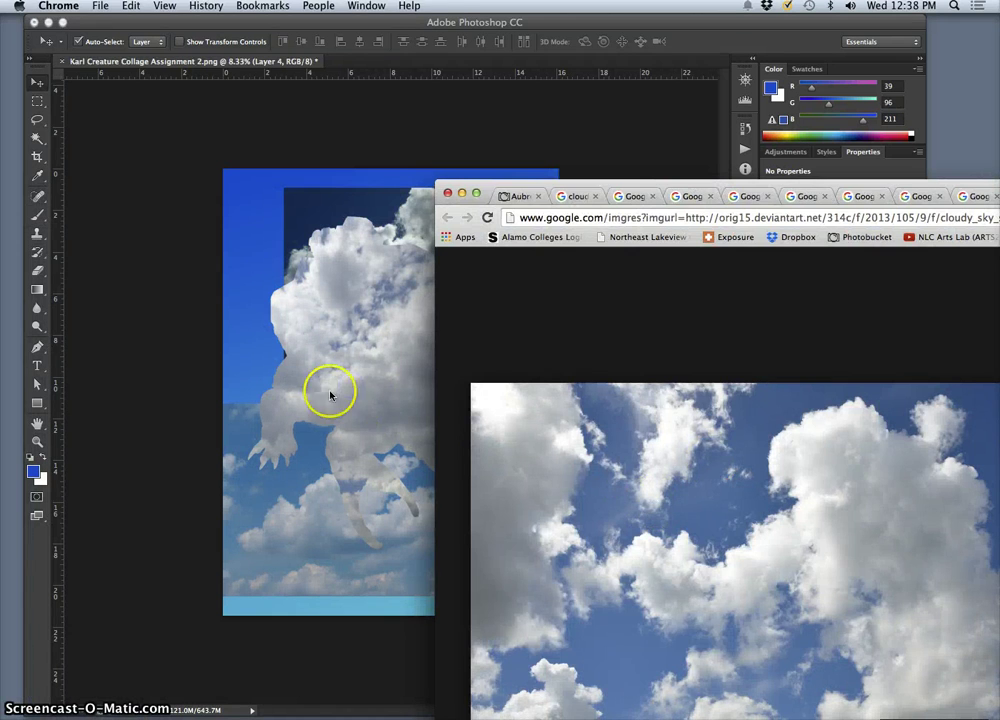
click(436, 401)
key(super+v)
drag(292, 223, 475, 540)
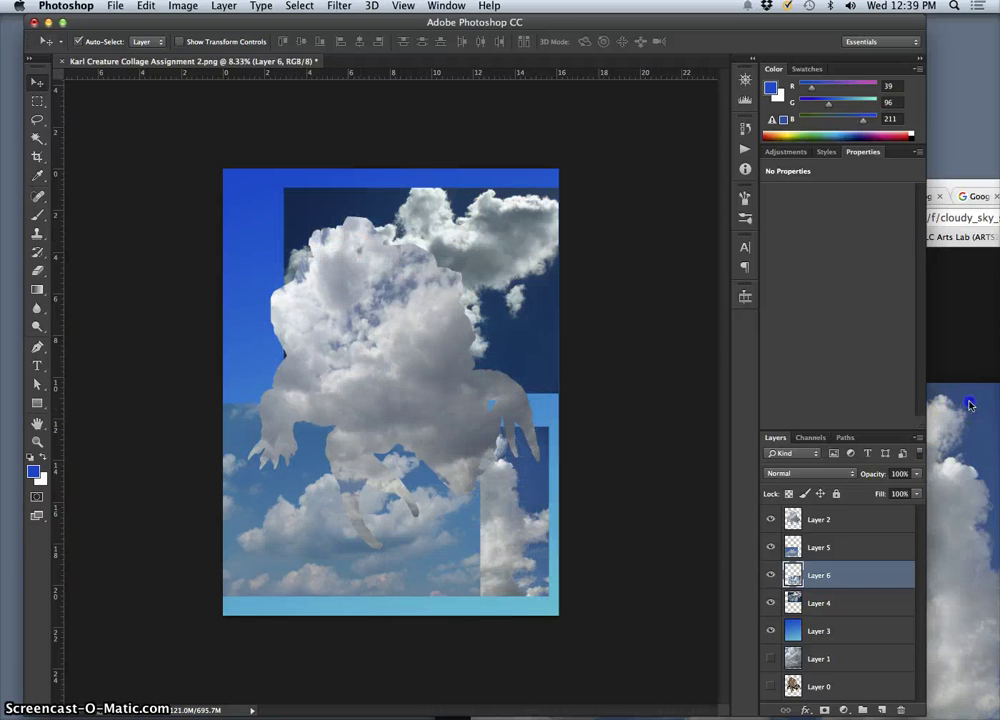
Step: Drop another sky photo onto the collage as Layer 7
click(969, 404)
drag(960, 183, 717, 203)
click(862, 218)
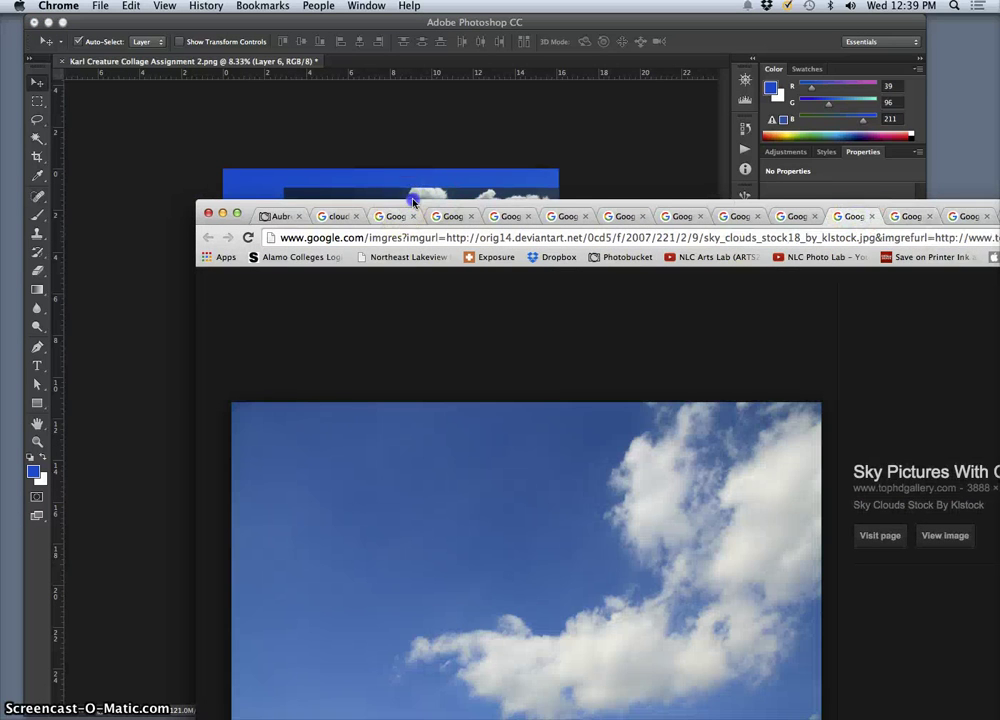
drag(402, 208, 449, 194)
drag(533, 165, 678, 44)
drag(425, 402, 397, 437)
Step: Bring the cumulus cloud photo into the collage as Layer 8
click(972, 122)
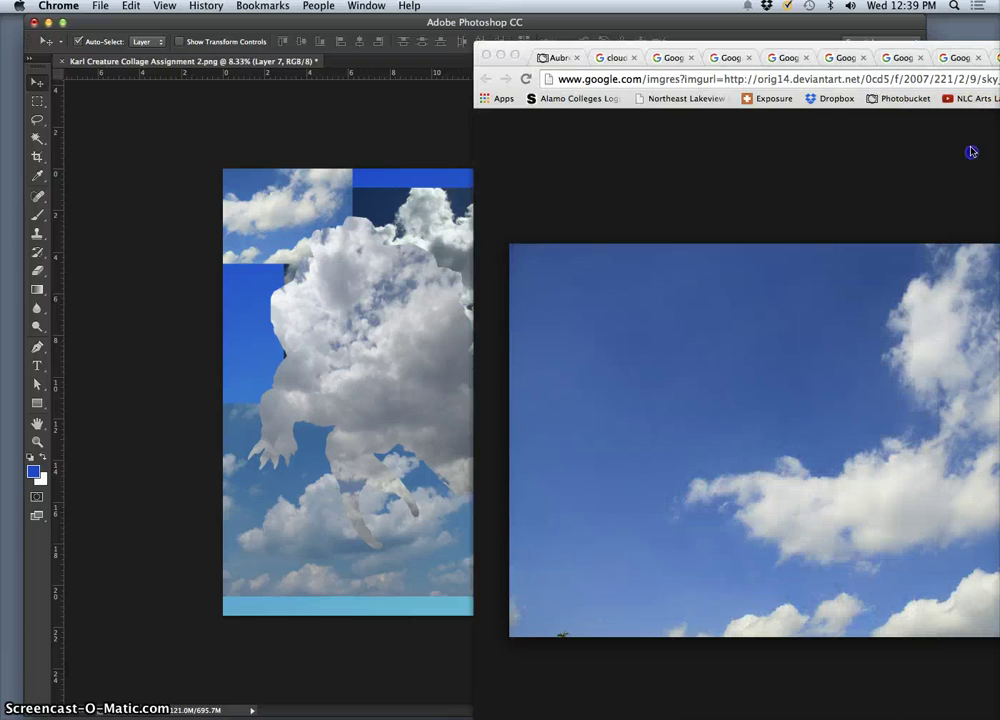
drag(969, 43, 728, 130)
click(835, 140)
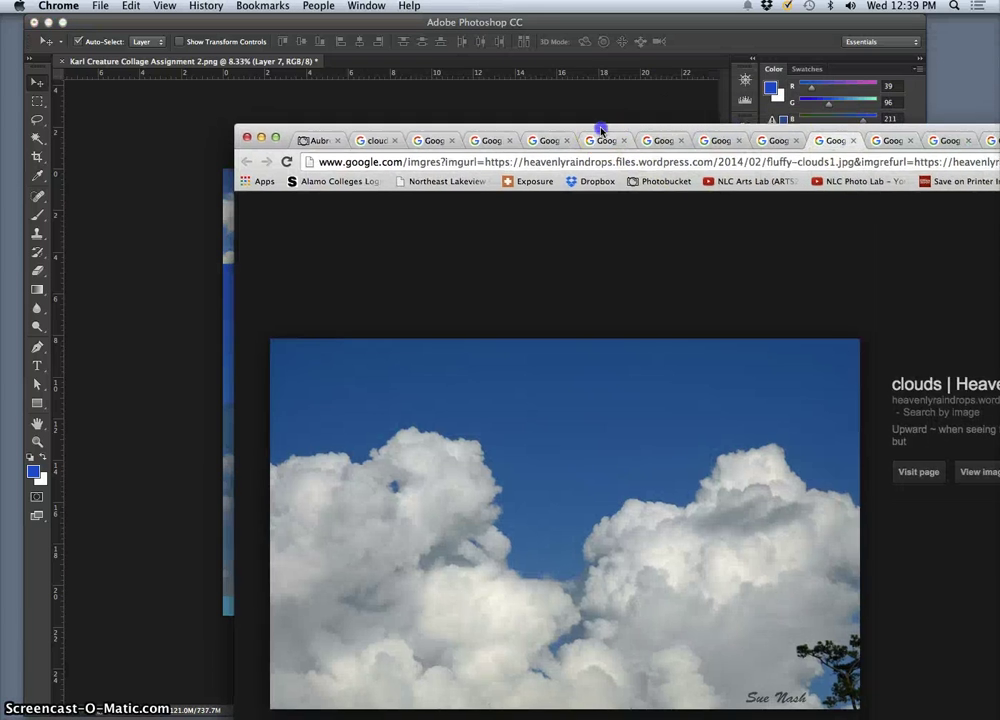
drag(601, 130, 831, 24)
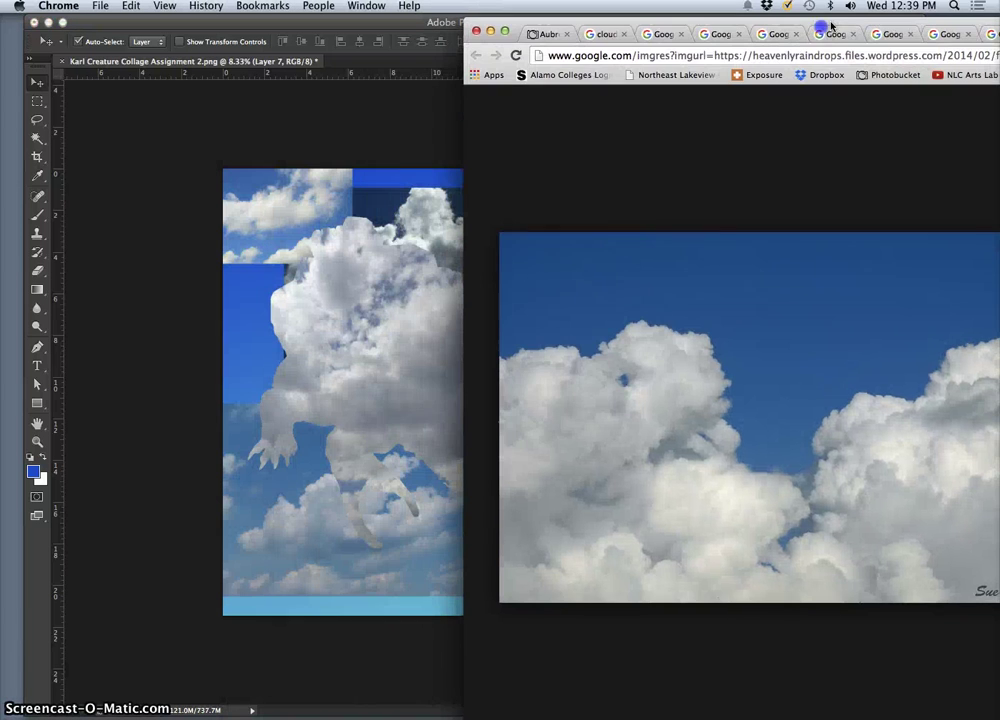
click(421, 418)
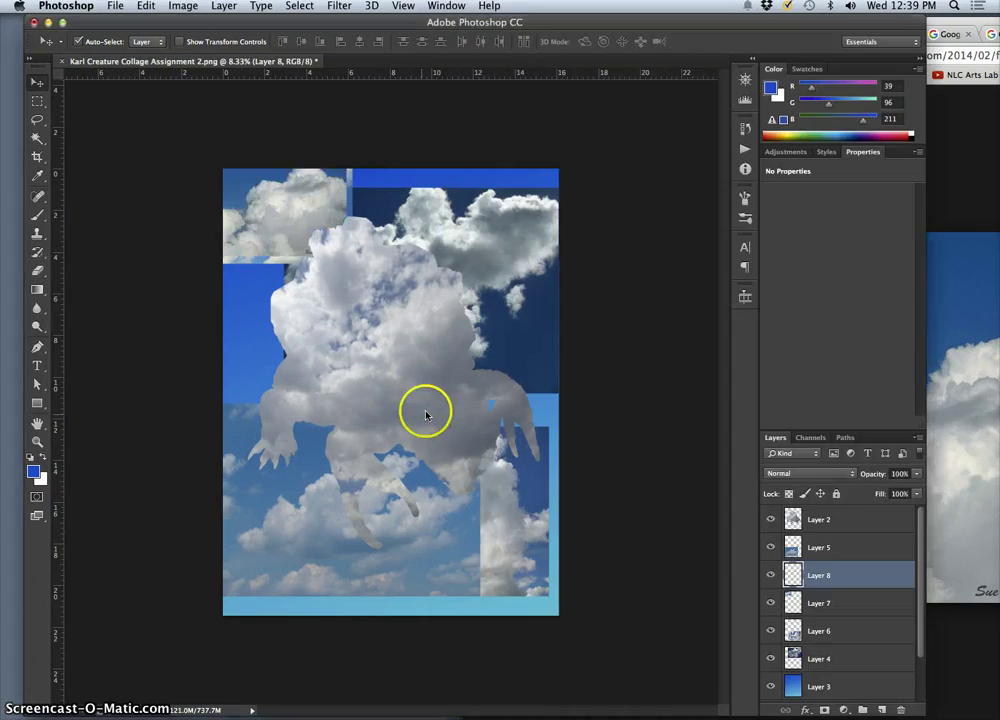
Step: Drag the puffy clouds photo onto the collage as Layer 9
click(987, 164)
drag(975, 27, 827, 76)
click(867, 88)
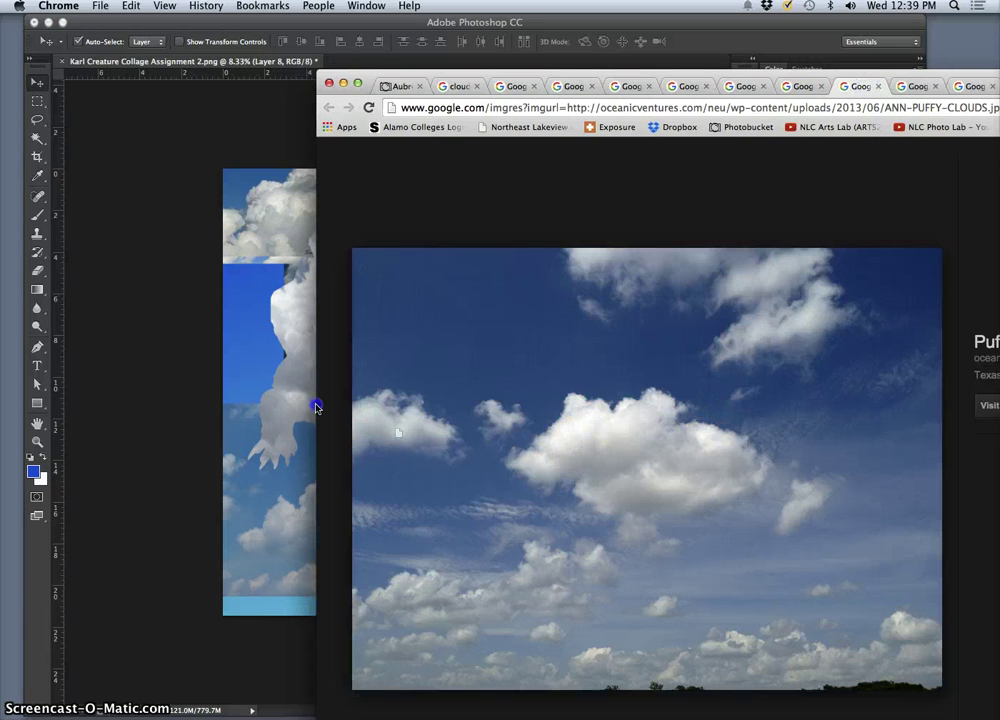
drag(288, 396, 281, 388)
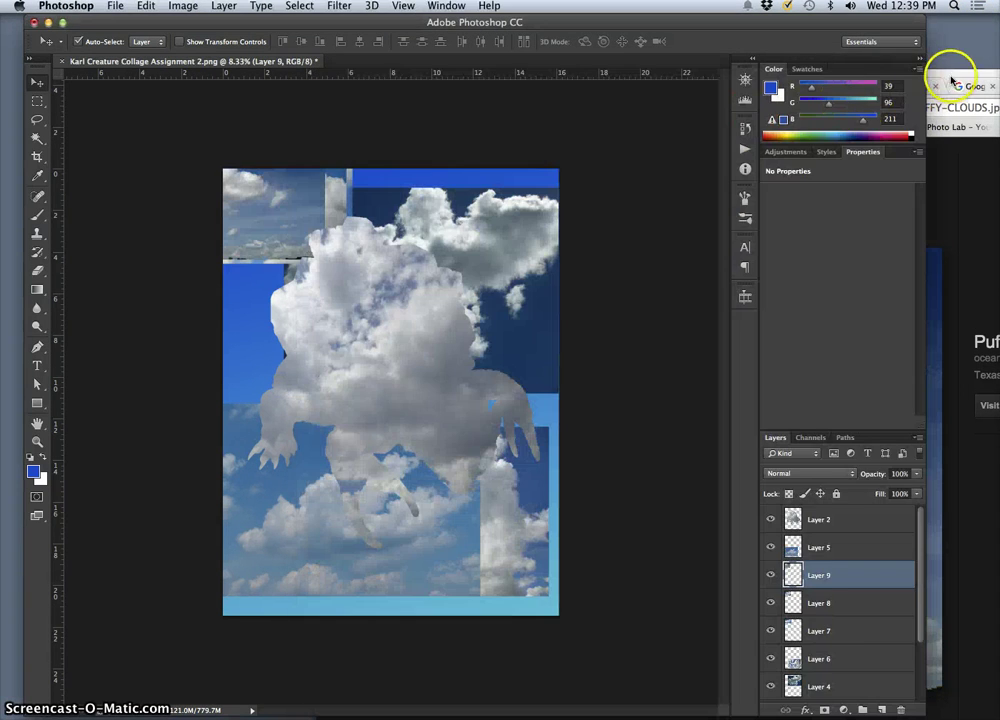
Step: Drag two more cloud photos, including the perfect-cloud image, onto the collage as Layers 10 and 11
click(953, 77)
click(803, 88)
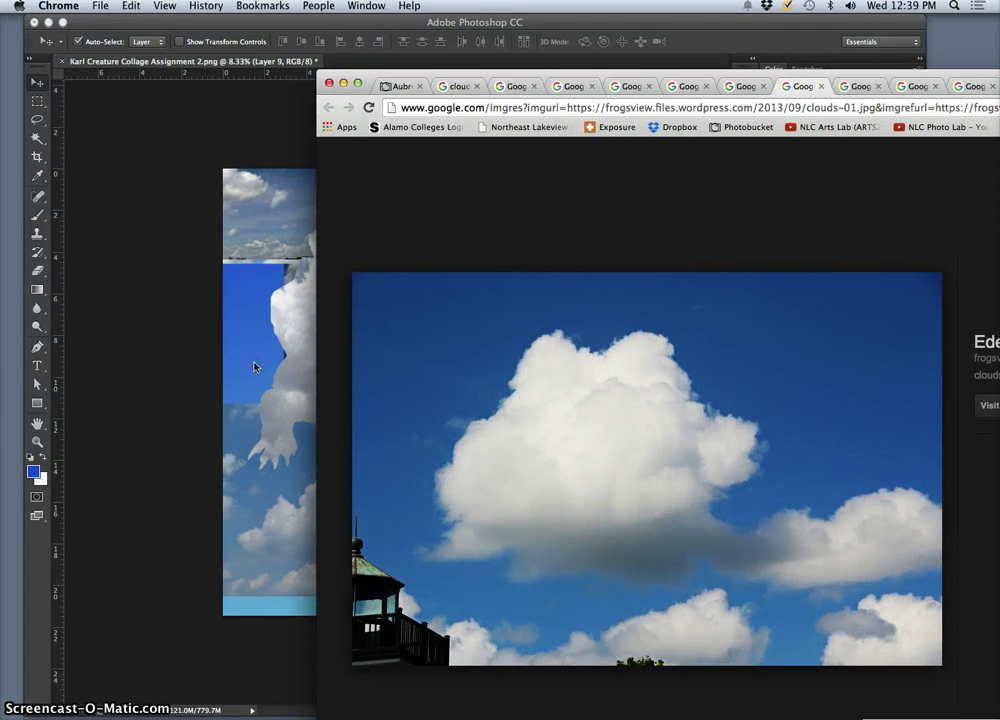
drag(295, 364, 295, 364)
click(948, 76)
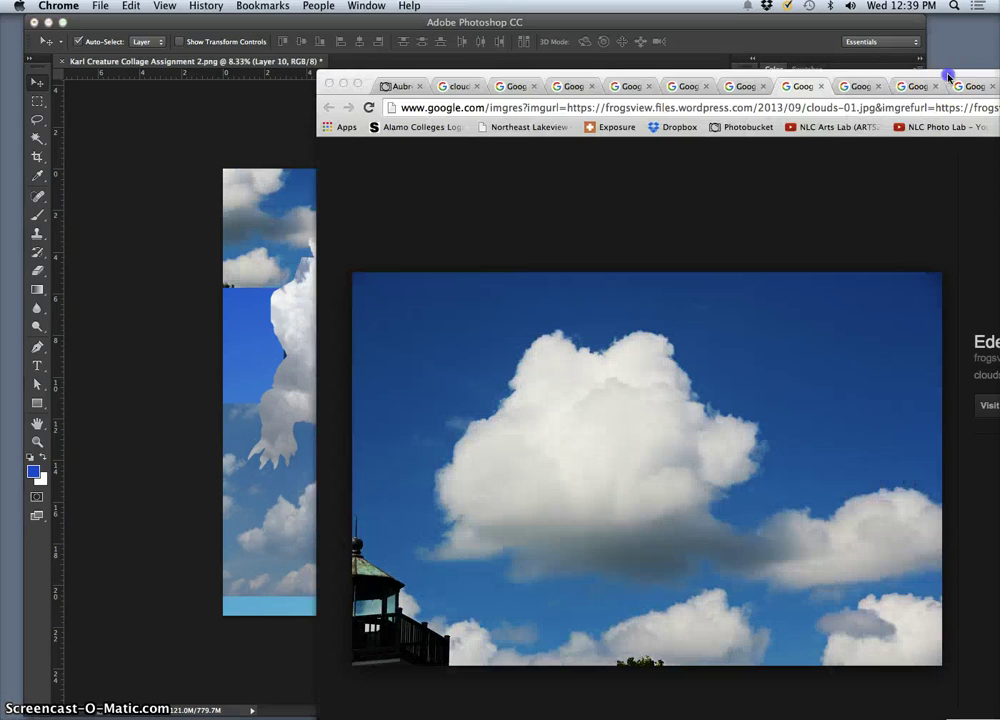
click(739, 88)
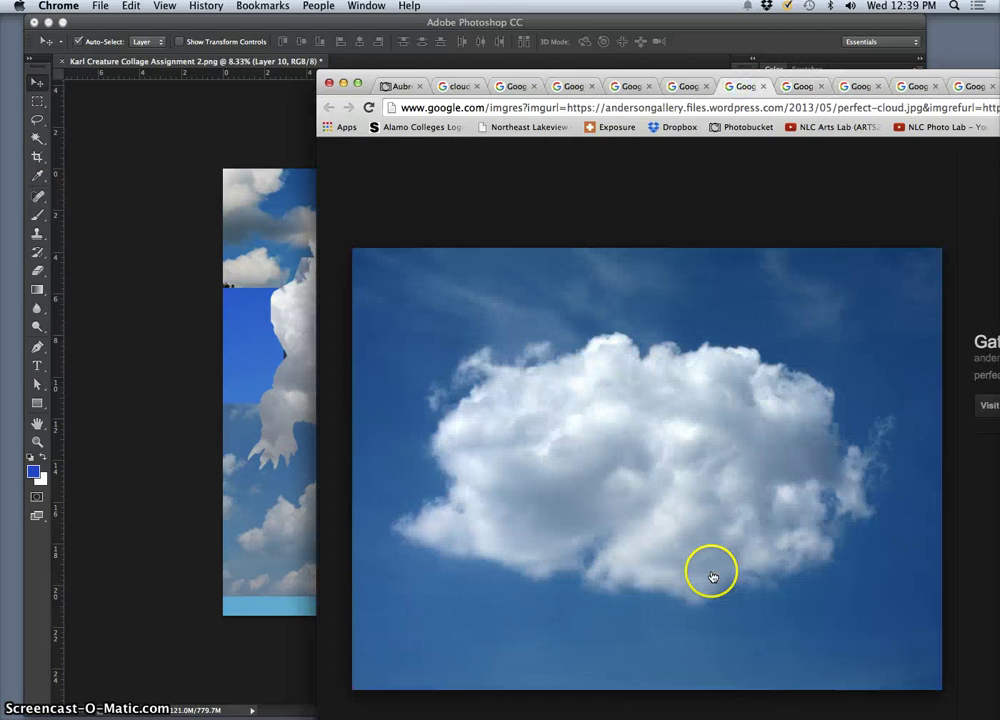
drag(290, 398, 368, 406)
Step: Add the blue-sky clouds photo and the cumulus photo to the collage as Layers 12 and 13
click(922, 88)
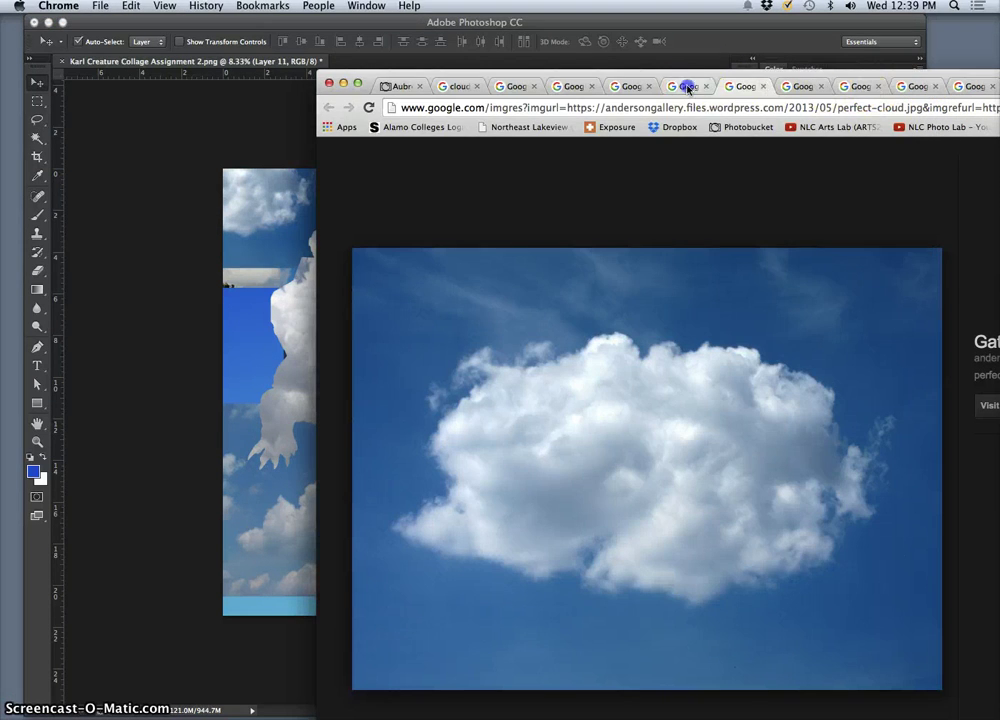
click(688, 88)
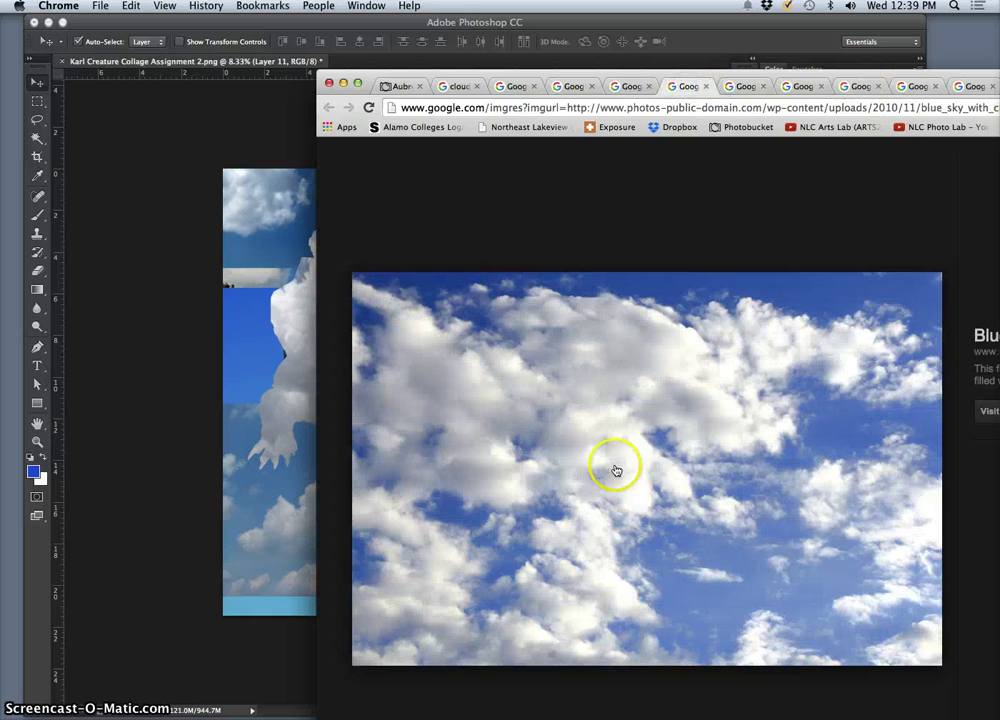
drag(272, 395, 275, 399)
click(985, 65)
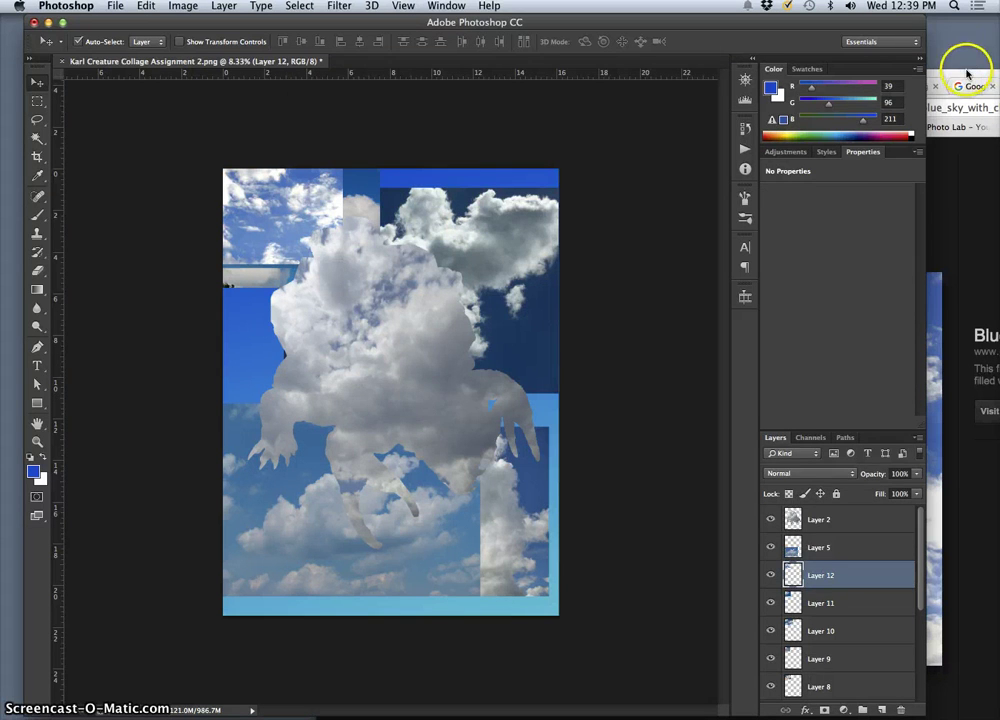
click(966, 73)
click(632, 86)
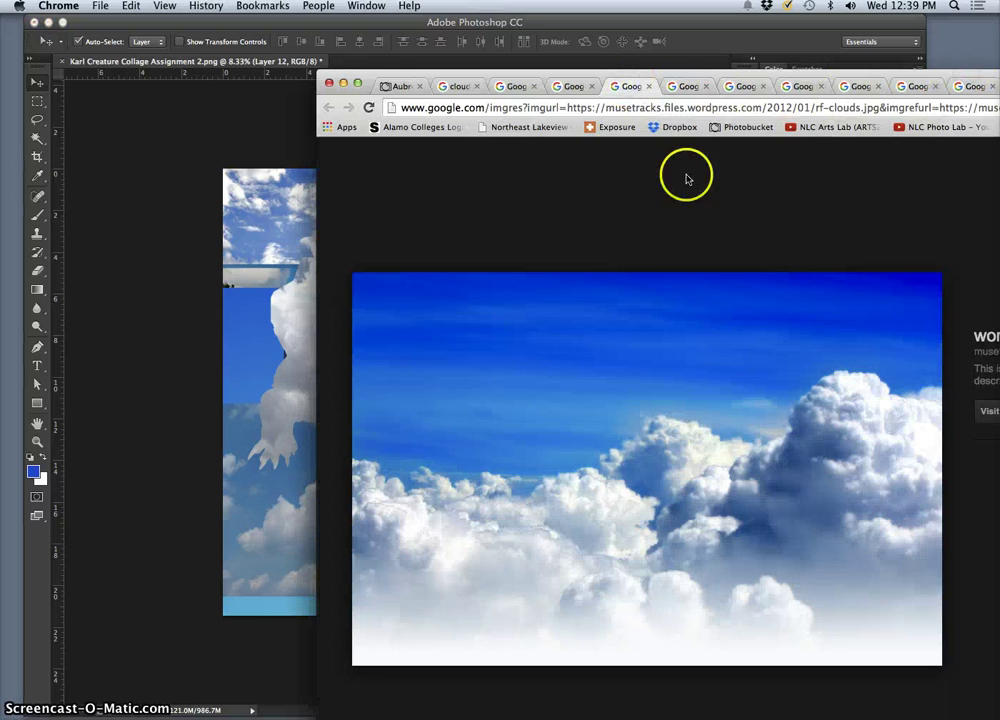
click(312, 327)
Step: Add one more cloud photo as Layer 14, then open the single white cloud image full size
click(966, 73)
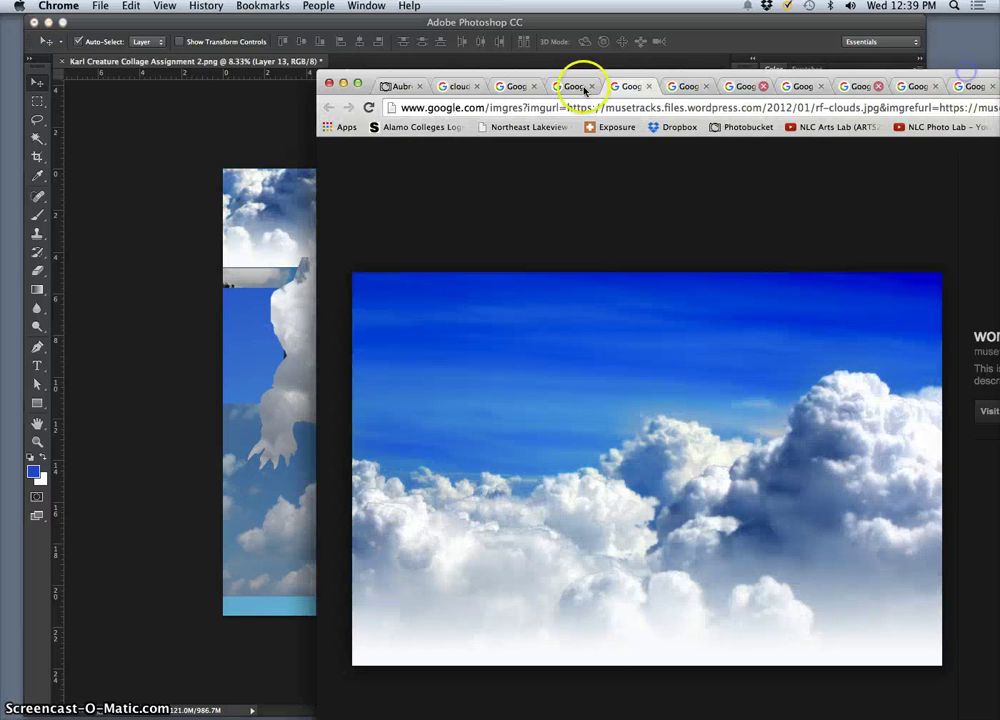
click(567, 87)
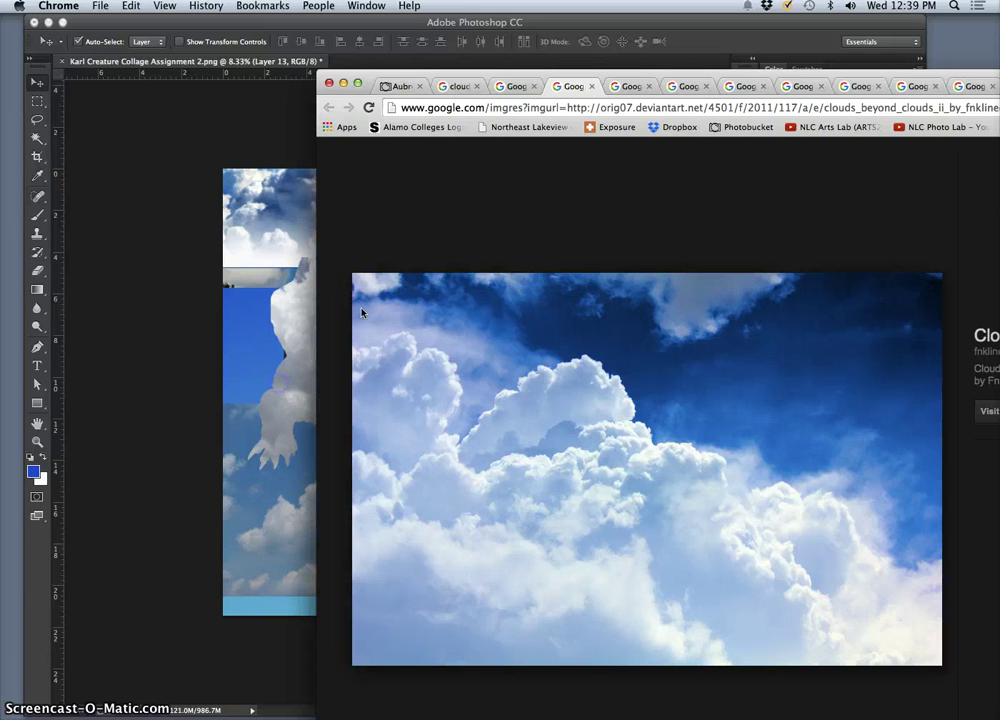
click(680, 63)
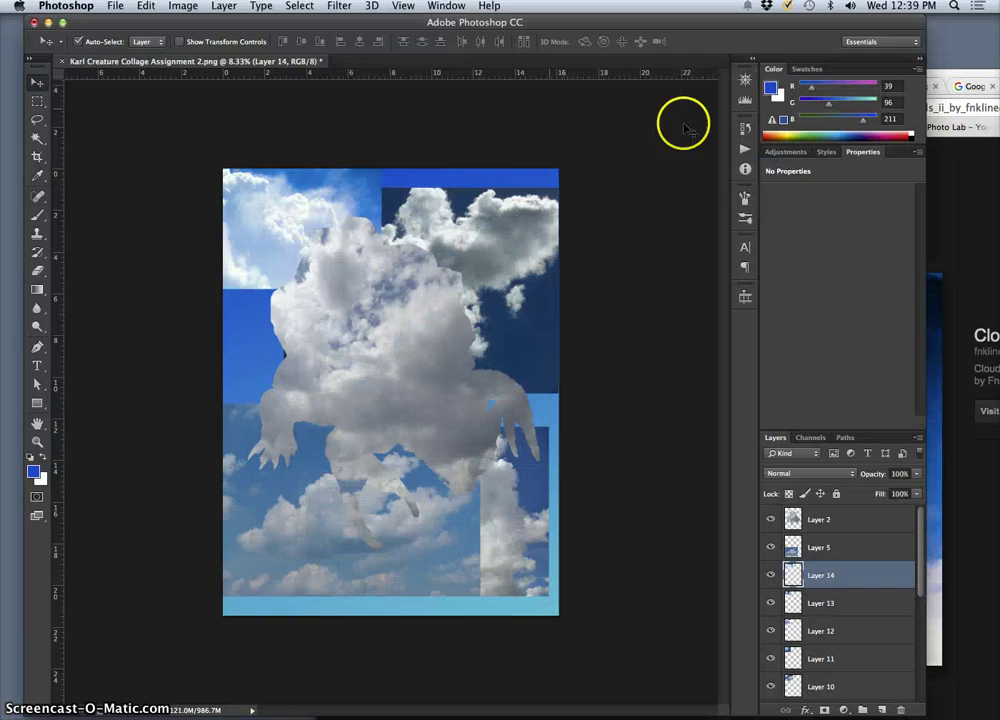
click(955, 80)
click(512, 86)
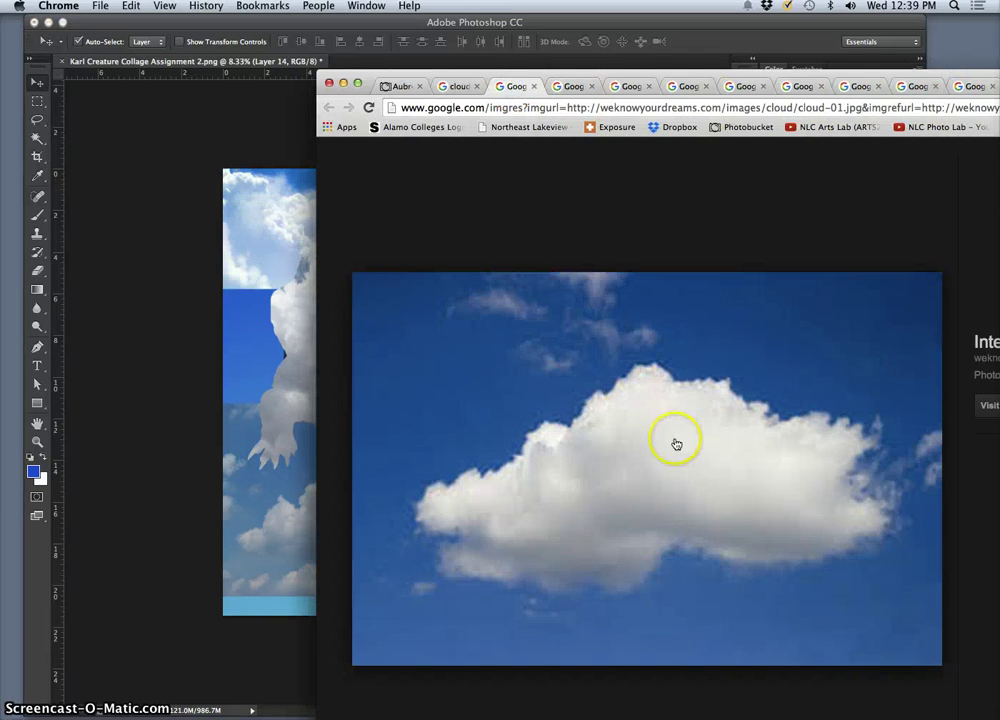
drag(676, 442, 661, 451)
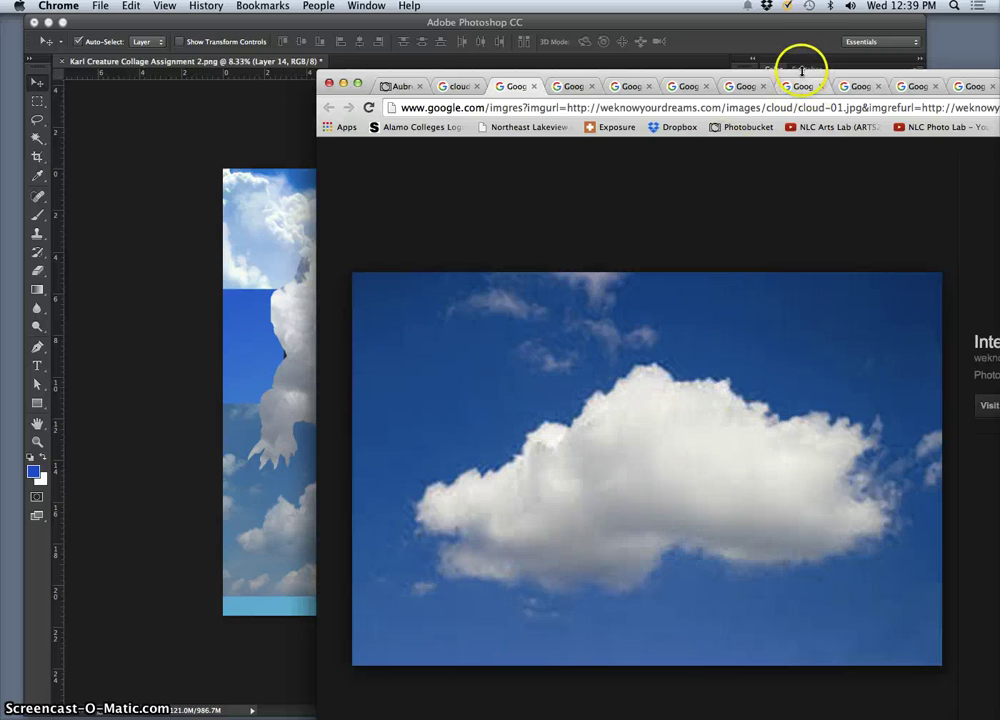
drag(803, 76, 640, 20)
click(903, 350)
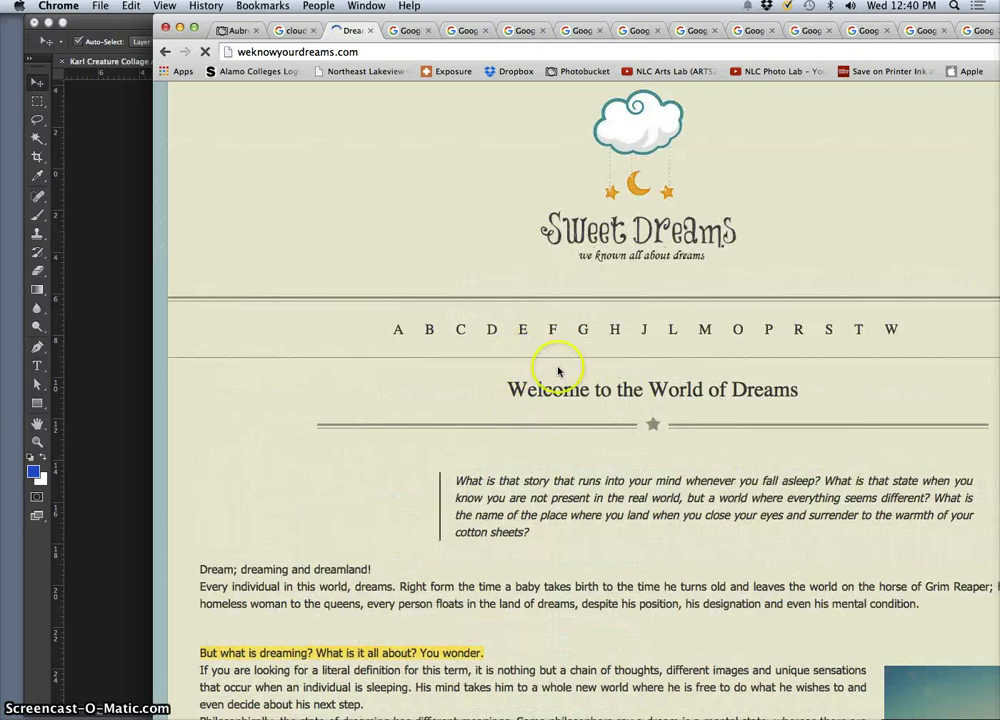
Step: Close the dream website tab and search Google Images for 'clouds stratus'
scroll(558, 371, down, 10)
click(370, 30)
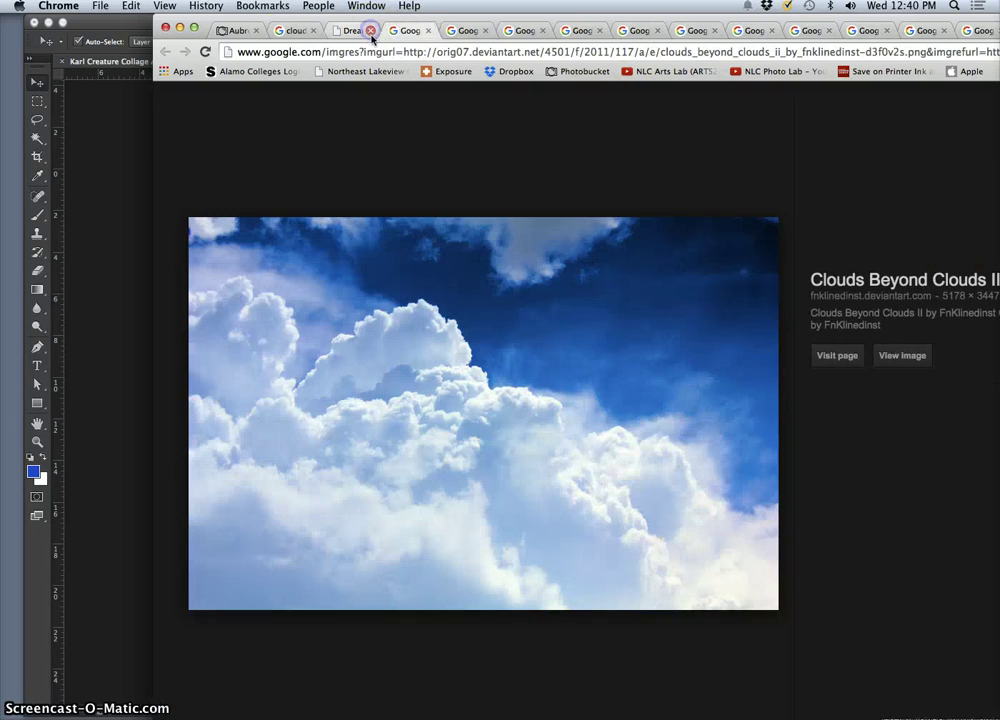
click(275, 30)
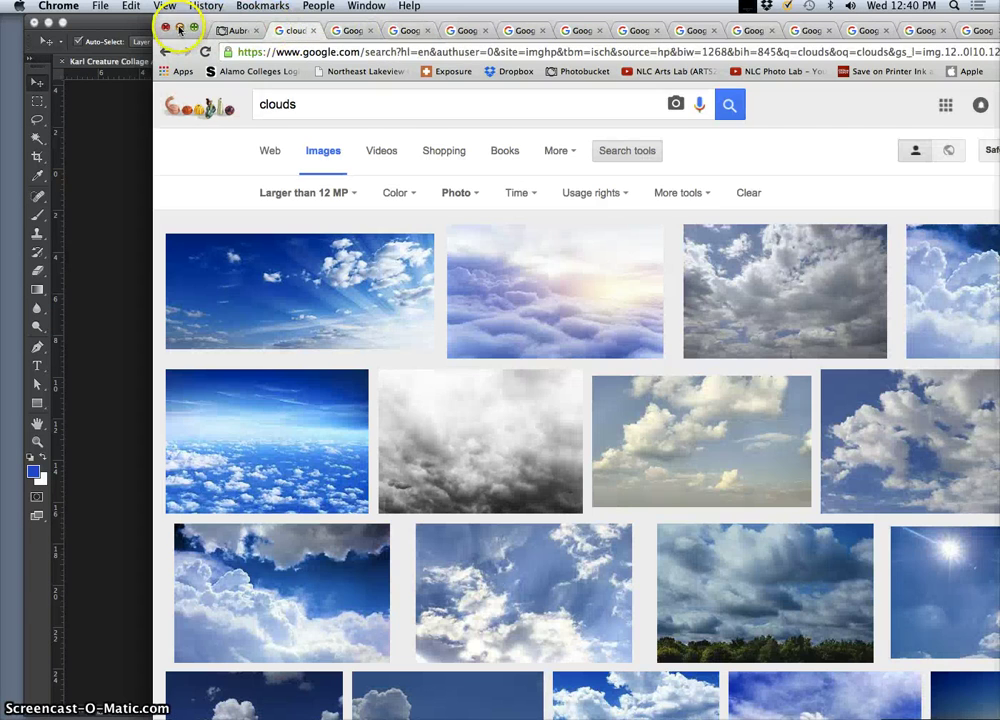
scroll(703, 560, down, 15)
scroll(705, 511, down, 15)
scroll(652, 487, up, 13)
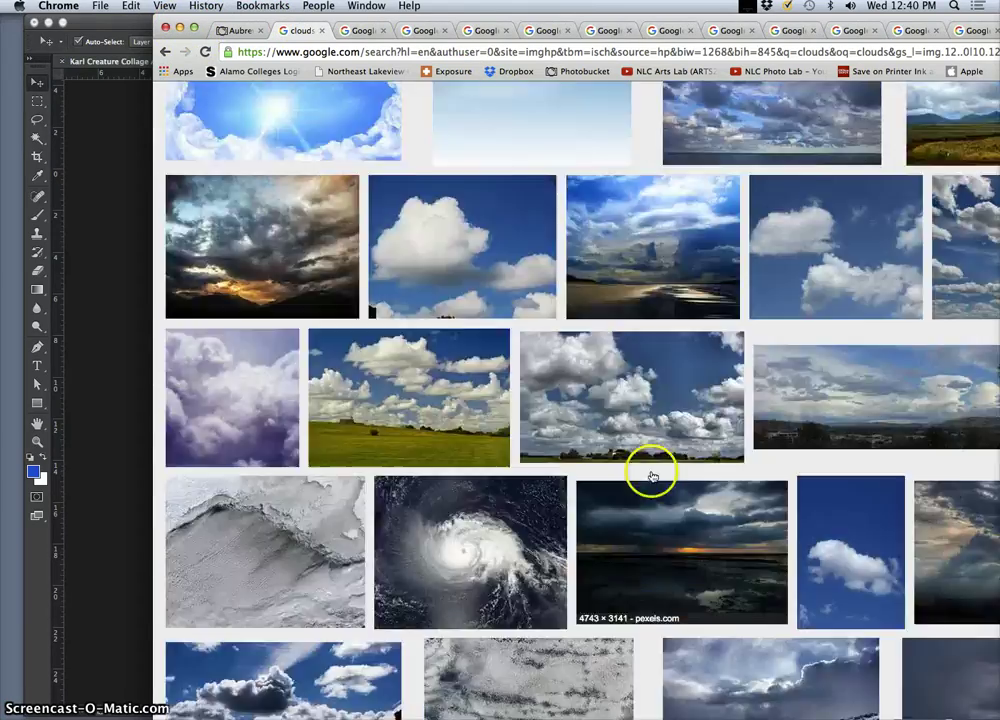
scroll(641, 455, up, 10)
click(347, 103)
text(stratus)
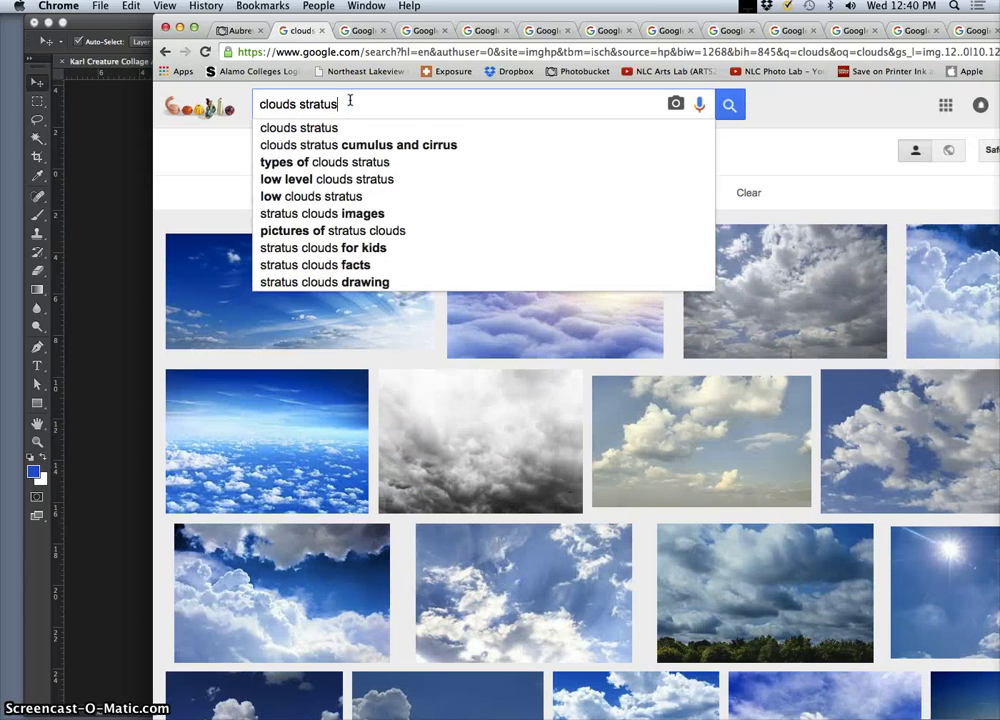
key(Return)
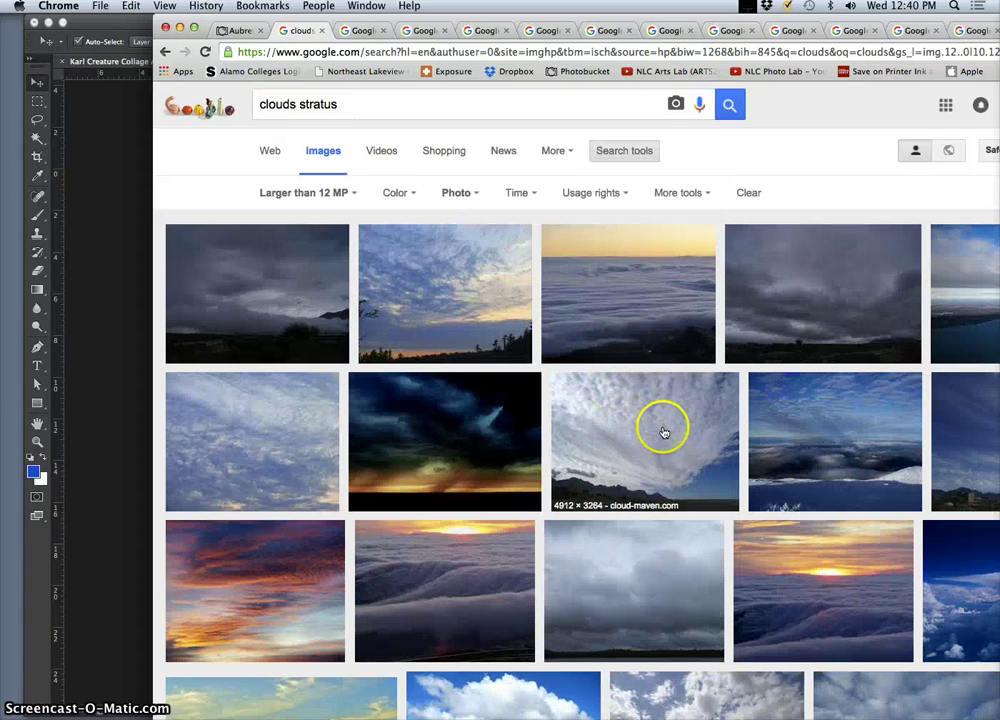
Step: Open two stratus results, including the cumulus image, in new tabs
scroll(674, 432, down, 3)
scroll(672, 434, down, 2)
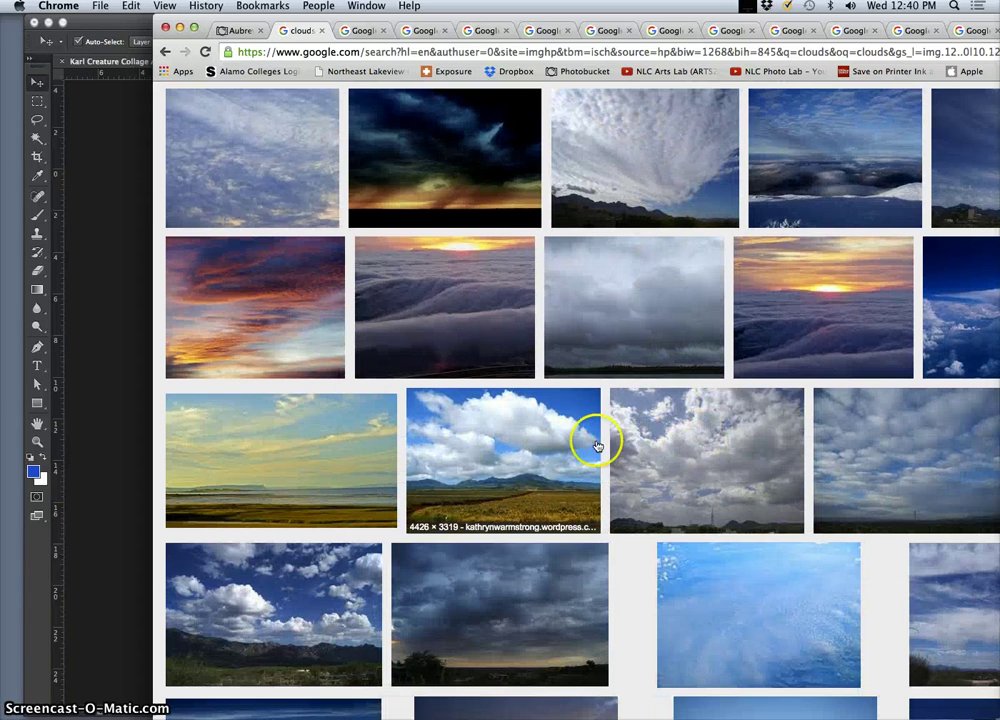
right_click(702, 455)
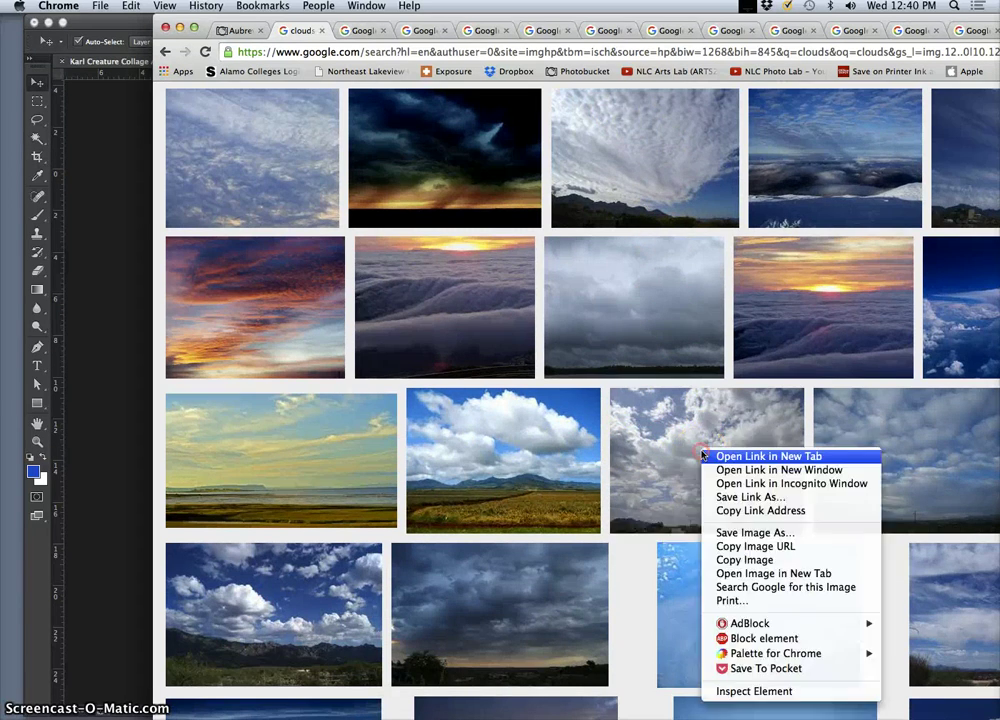
click(714, 458)
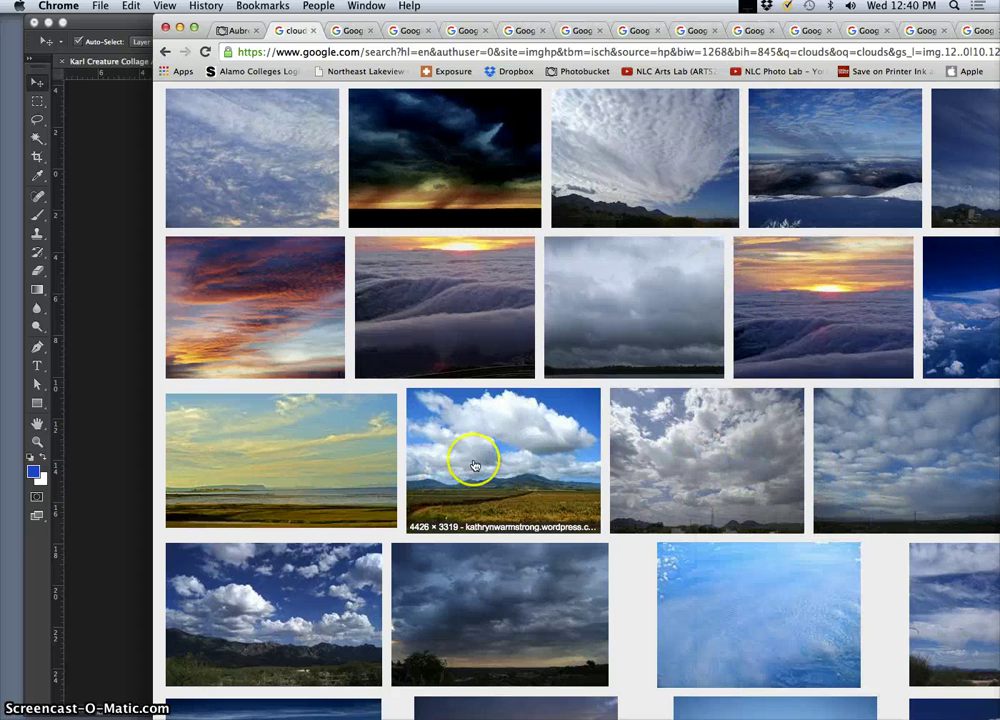
right_click(471, 450)
click(484, 456)
drag(912, 28, 760, 225)
Step: Drag the cumulus-over-fields photo and a second clouds image from Chrome onto the canvas as Layers 15 and 16
click(770, 233)
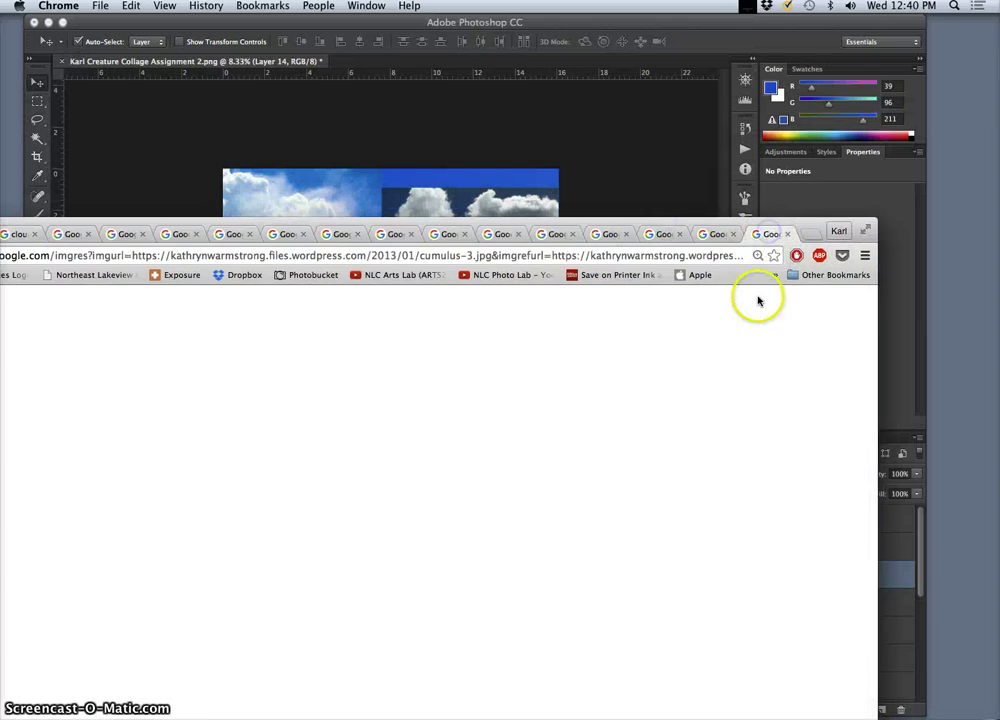
drag(388, 473, 392, 174)
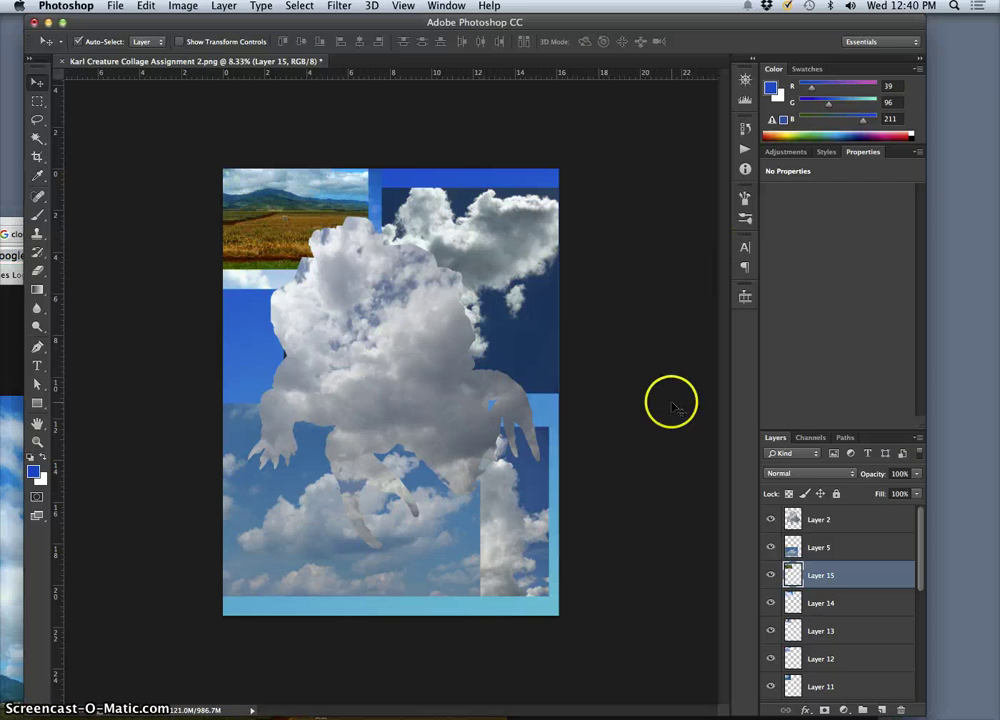
click(5, 333)
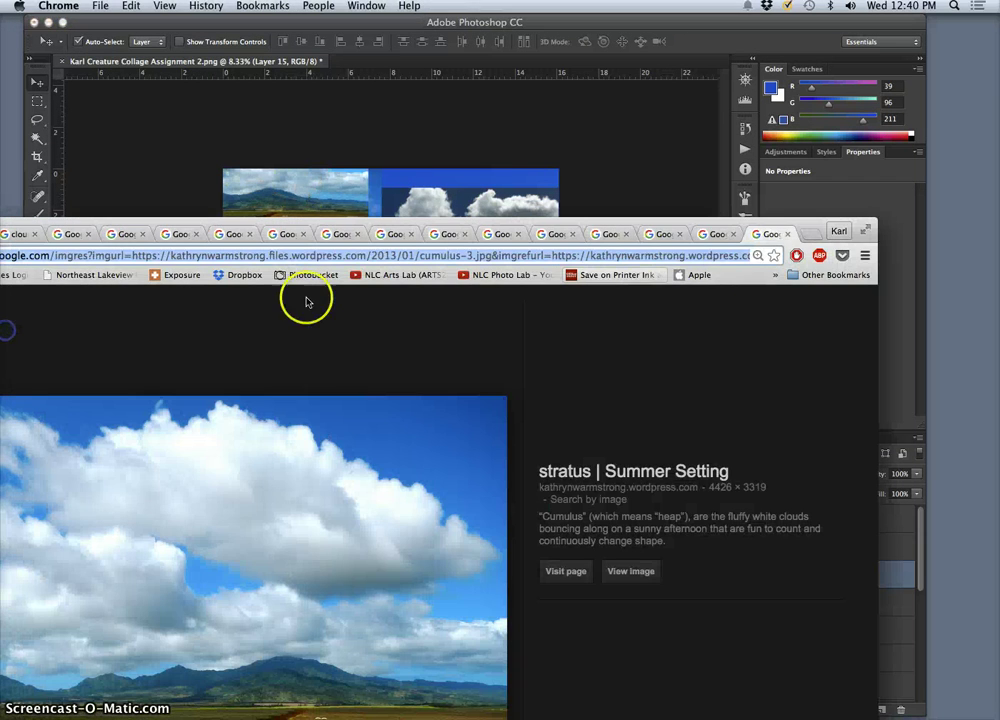
click(720, 233)
drag(487, 495, 493, 223)
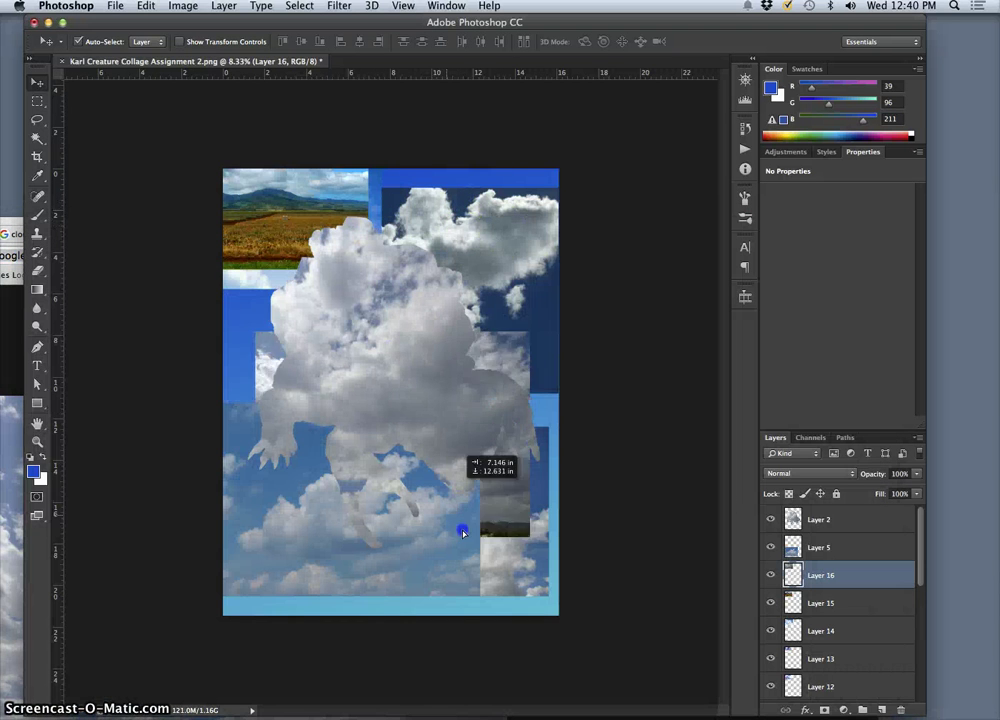